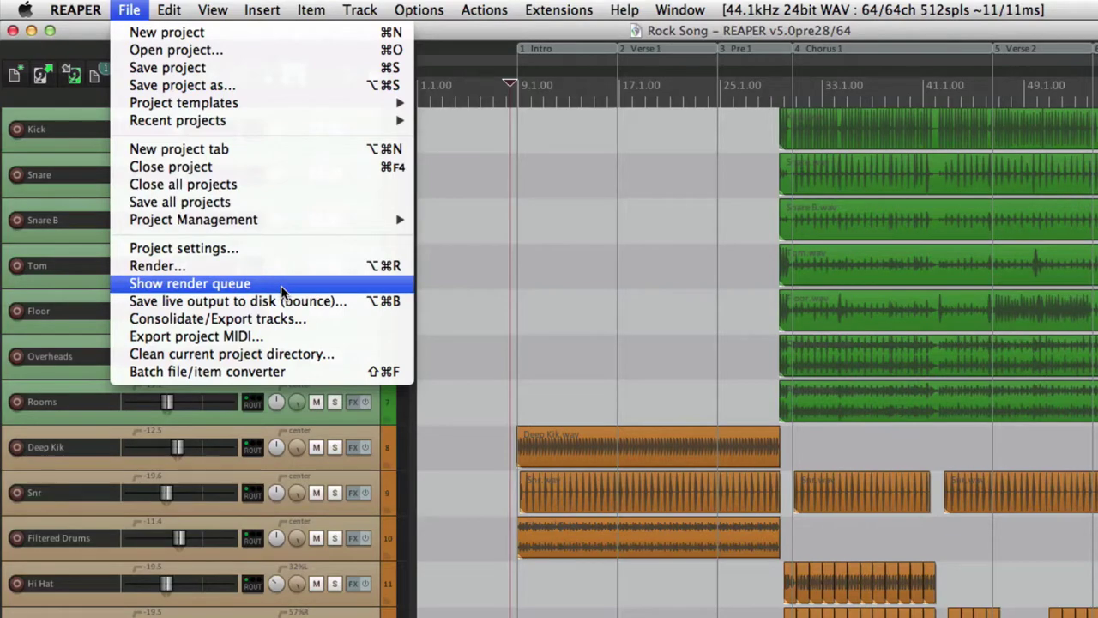
# View the render queue on its own and from the Render to File dialog, closing each window again
pyautogui.click(281, 288)
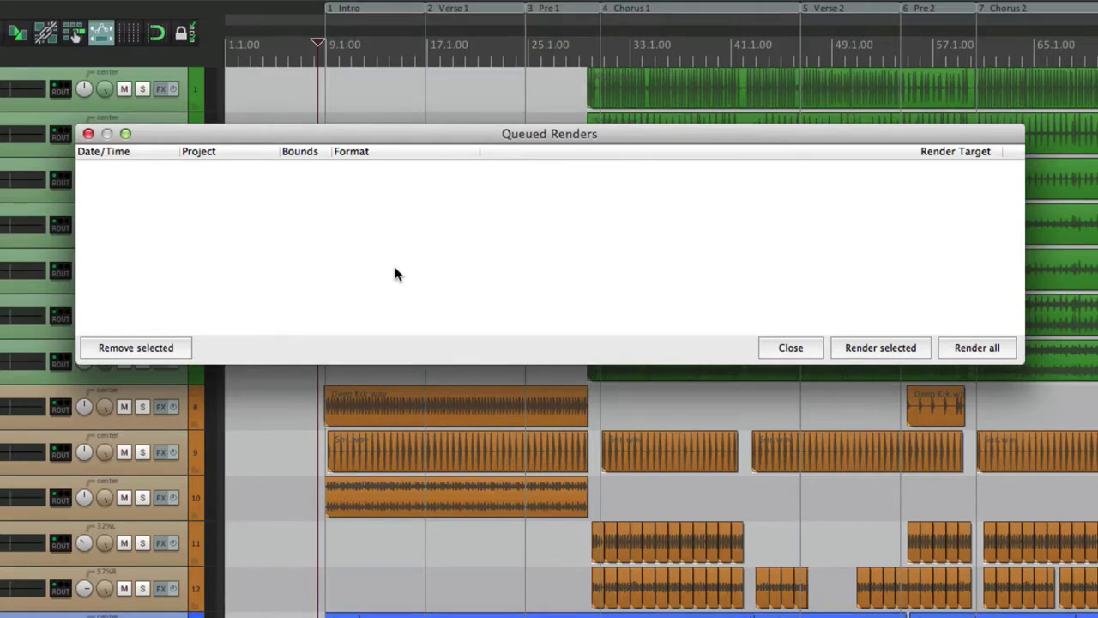
pyautogui.click(89, 133)
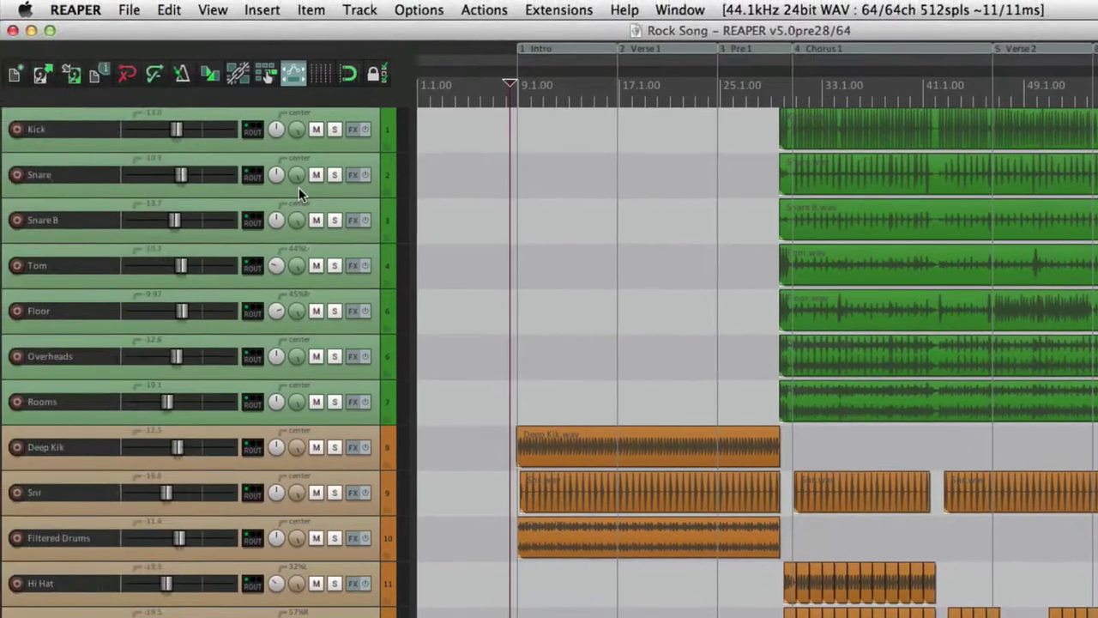
pyautogui.click(120, 9)
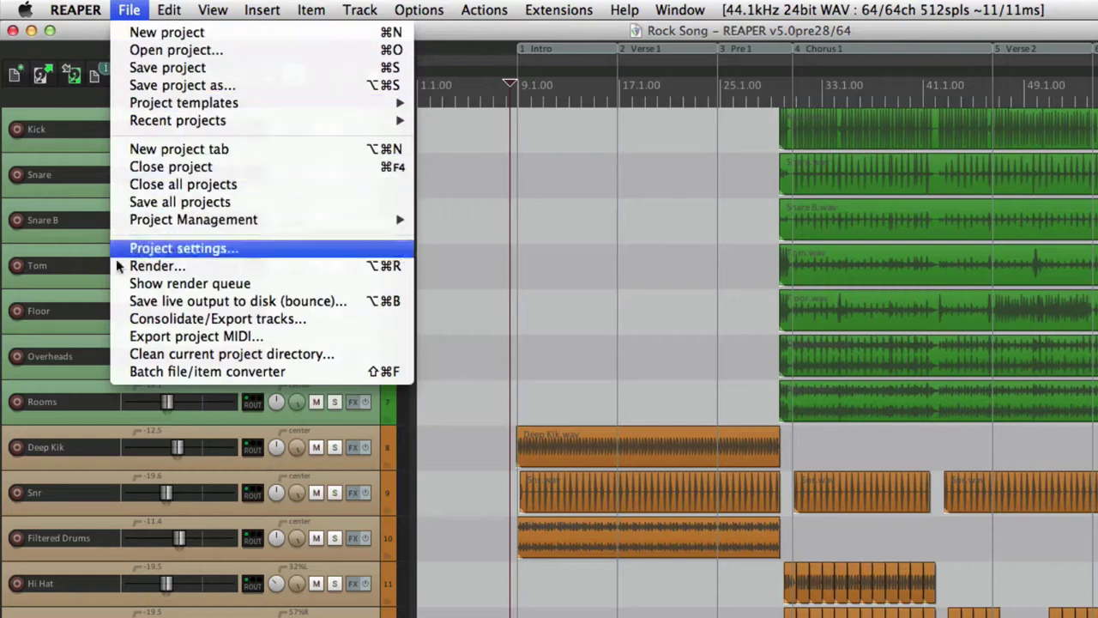
pyautogui.click(116, 272)
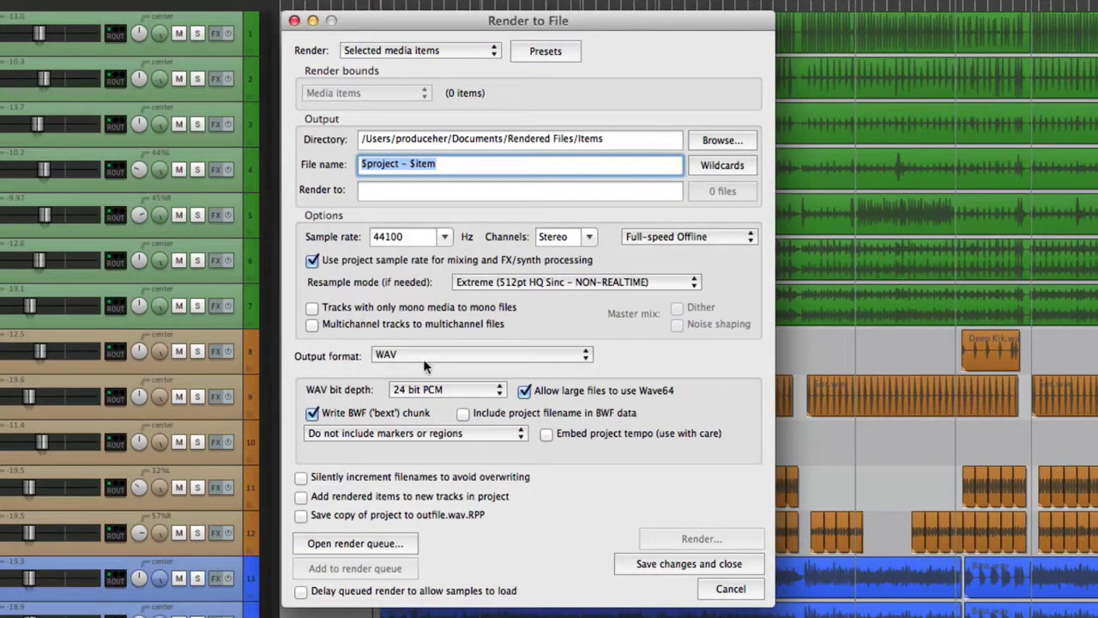
pyautogui.click(373, 544)
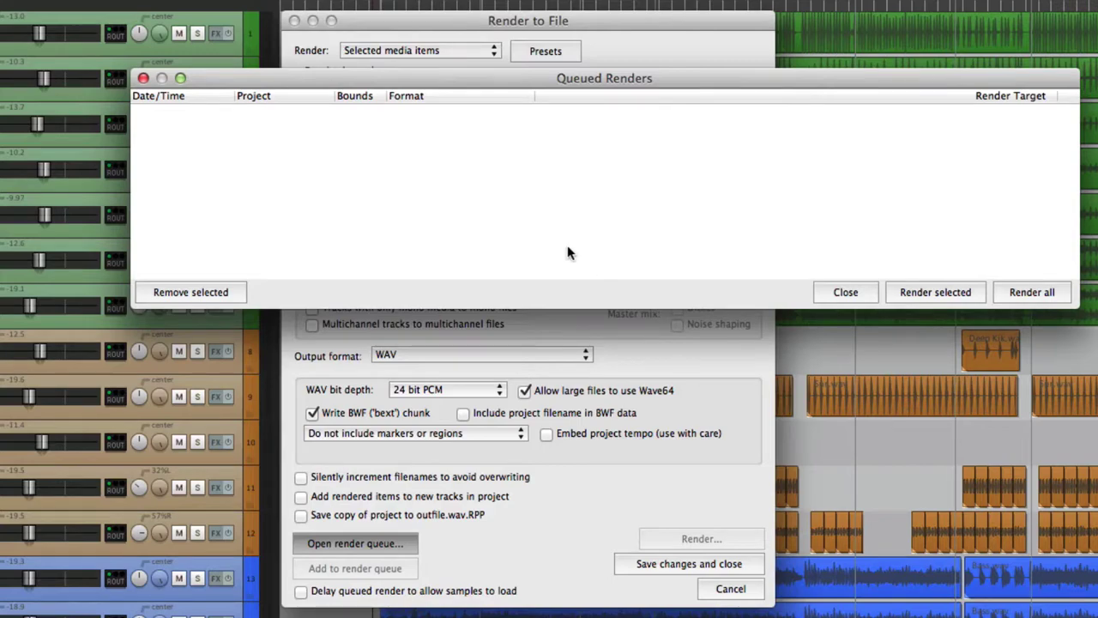
pyautogui.click(143, 78)
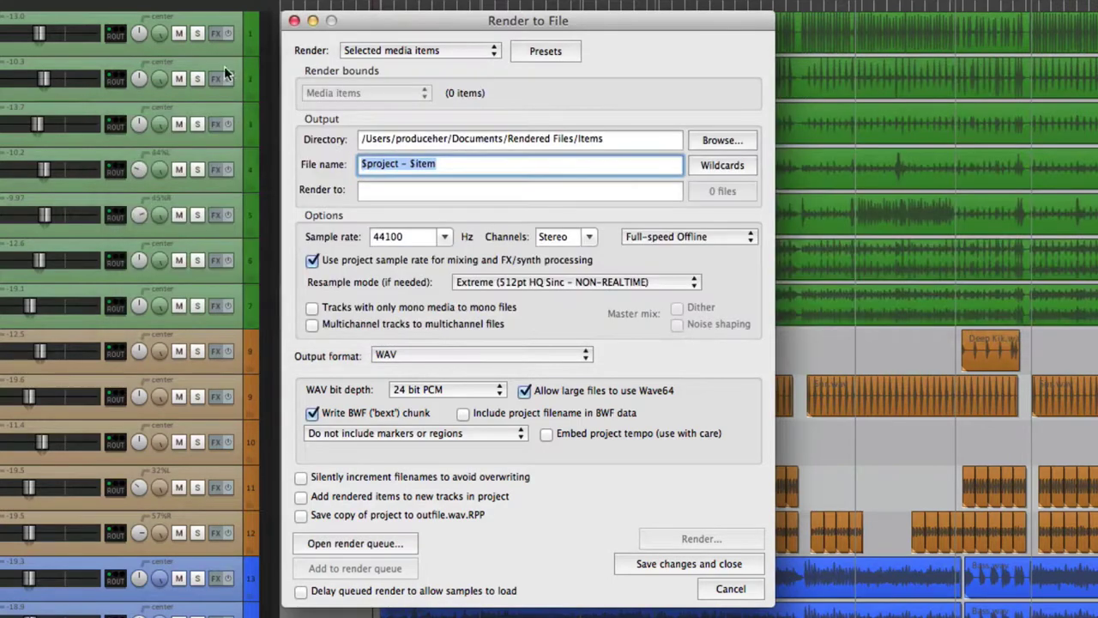
pyautogui.click(293, 22)
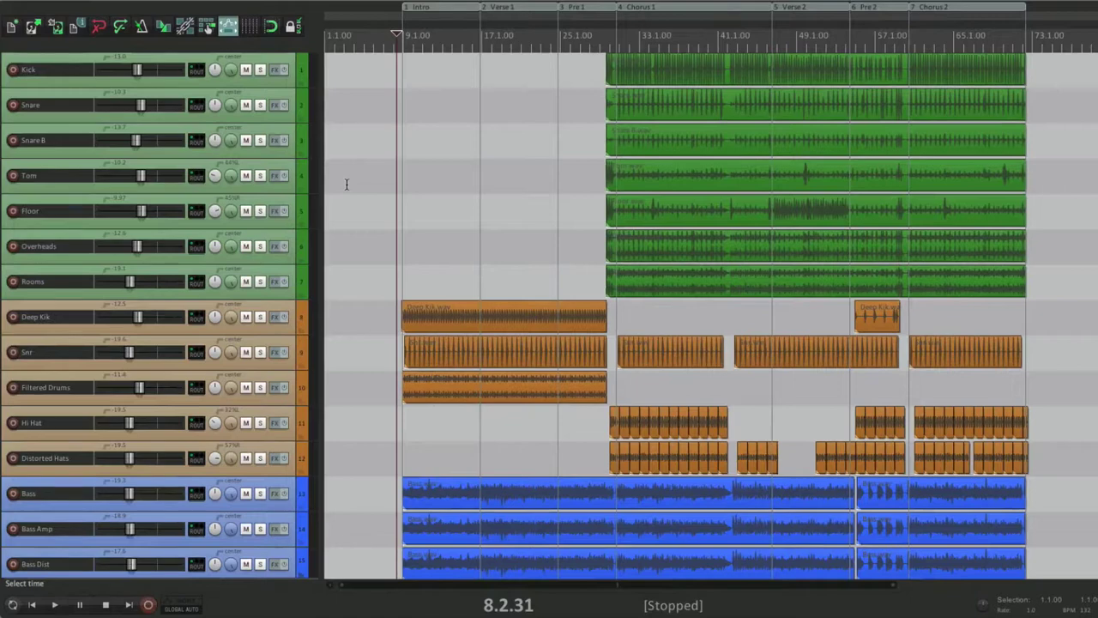
pyautogui.scroll(-15, 375, 226)
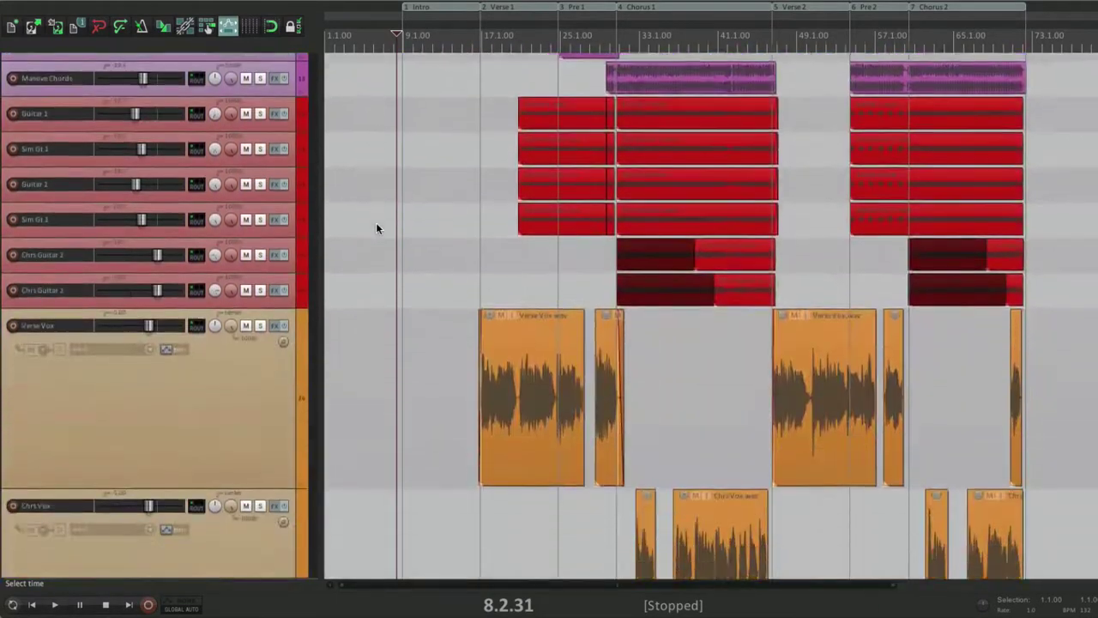
pyautogui.scroll(15, 376, 228)
pyautogui.hscroll(1, 376, 228)
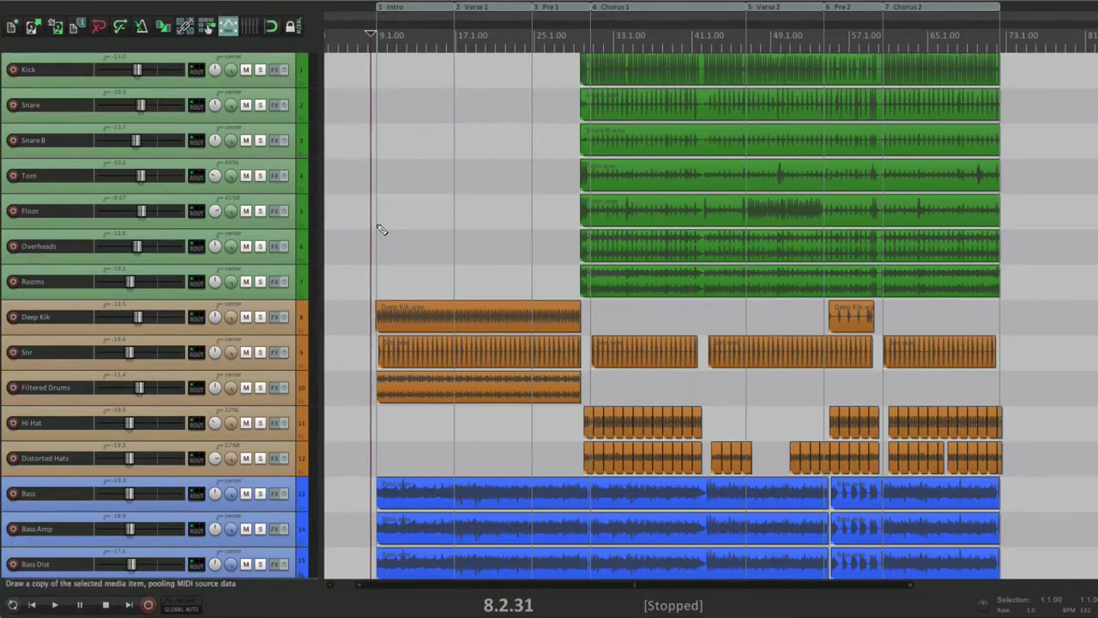
# Set up a render of the master mix with the file name "$project - Mix #1", using the project wildcard
pyautogui.press('super+alt+r')
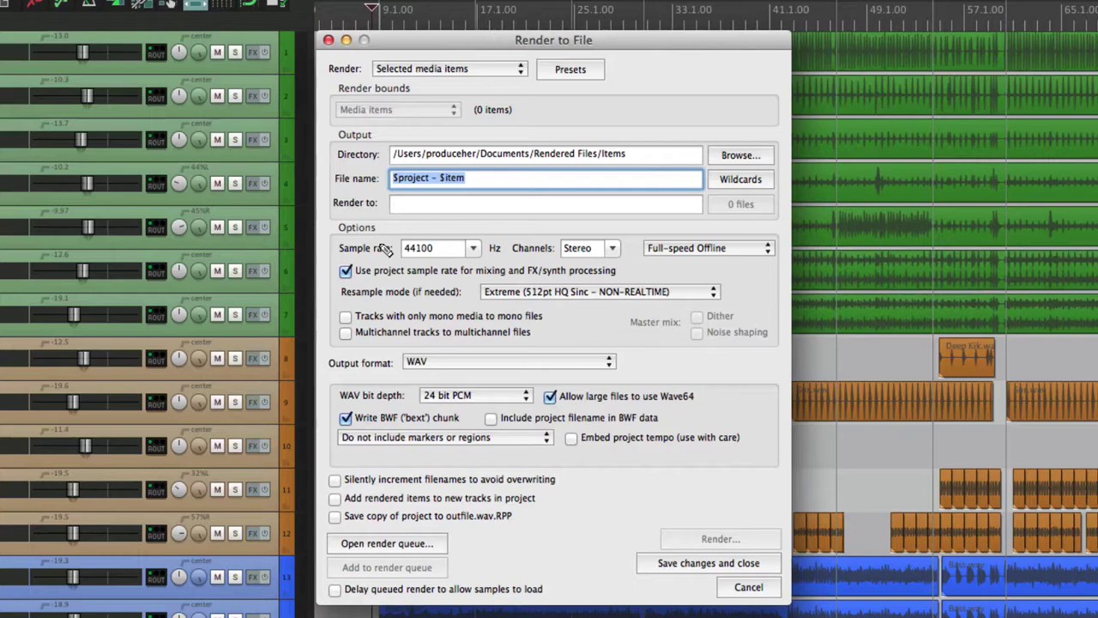
pyautogui.click(455, 72)
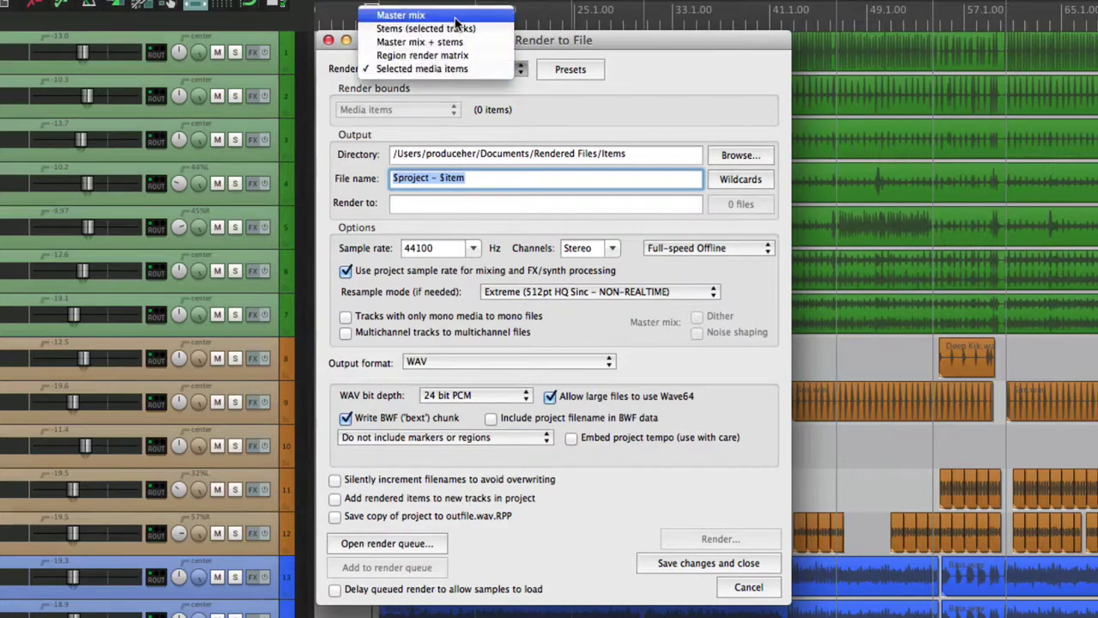
pyautogui.click(455, 16)
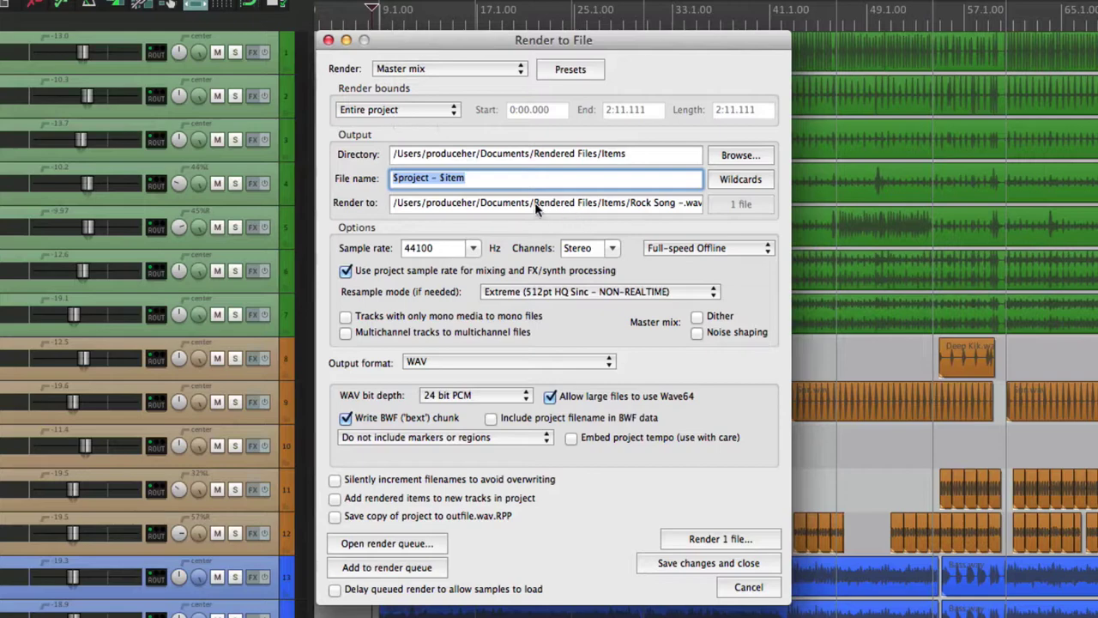
pyautogui.press('BackSpace')
pyautogui.click(721, 182)
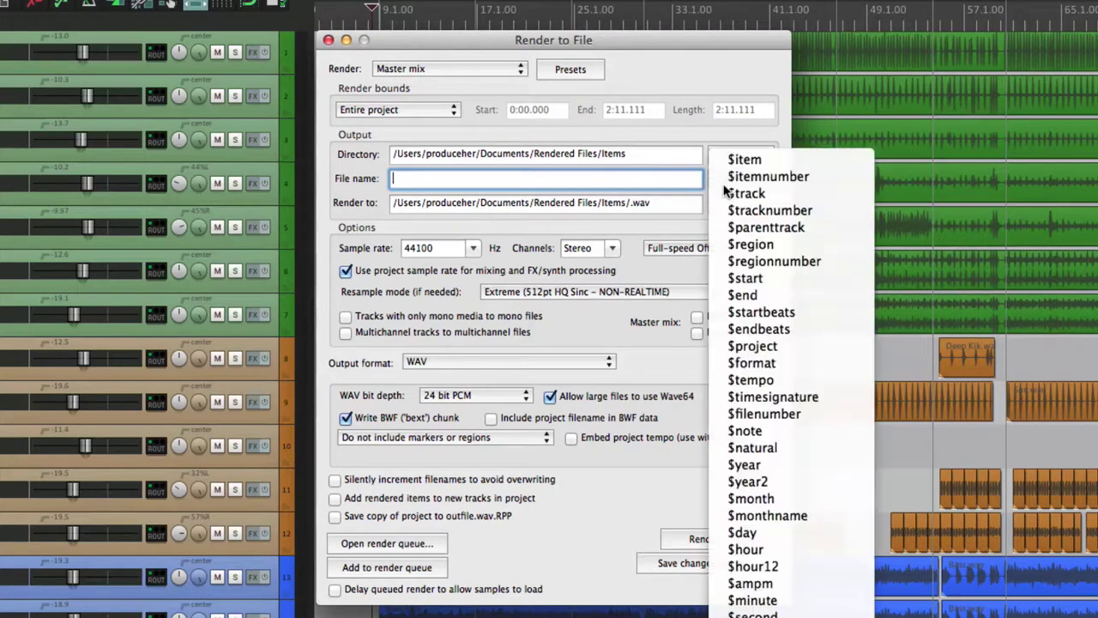
pyautogui.click(817, 348)
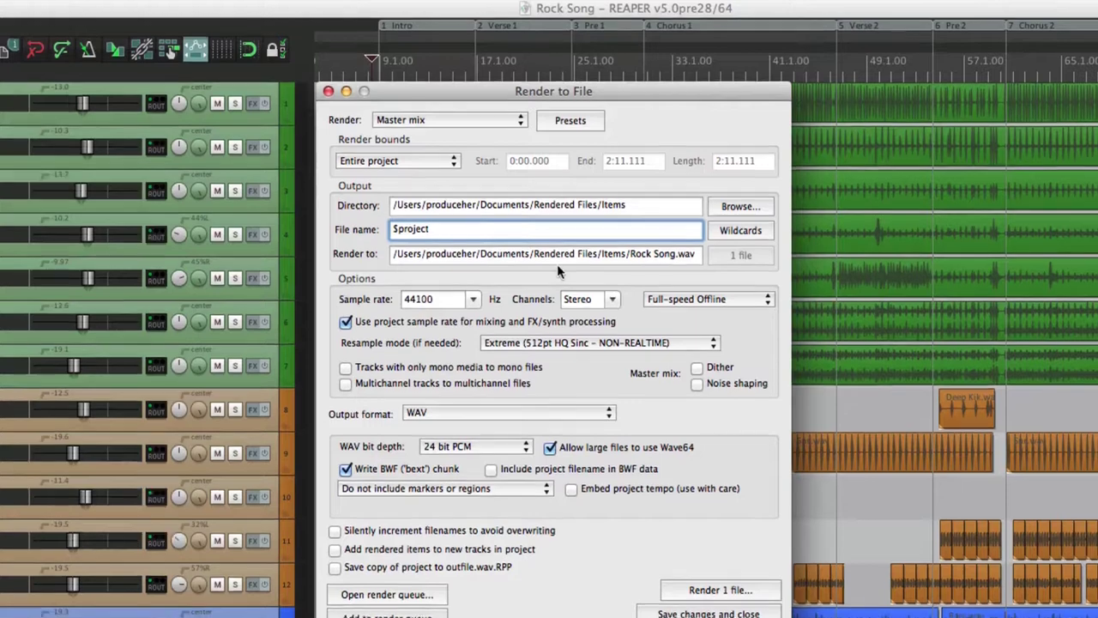
pyautogui.write('- M')
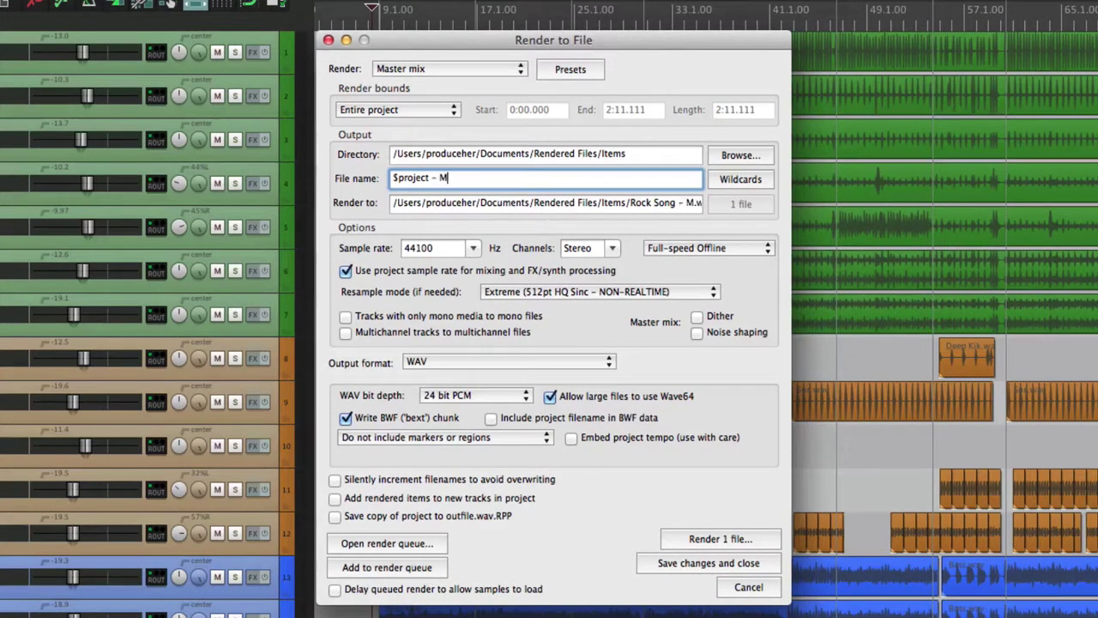
pyautogui.write('ix #1')
# Change the final folder of the output directory to Mixes and check the end of the render path
pyautogui.doubleClick(632, 156)
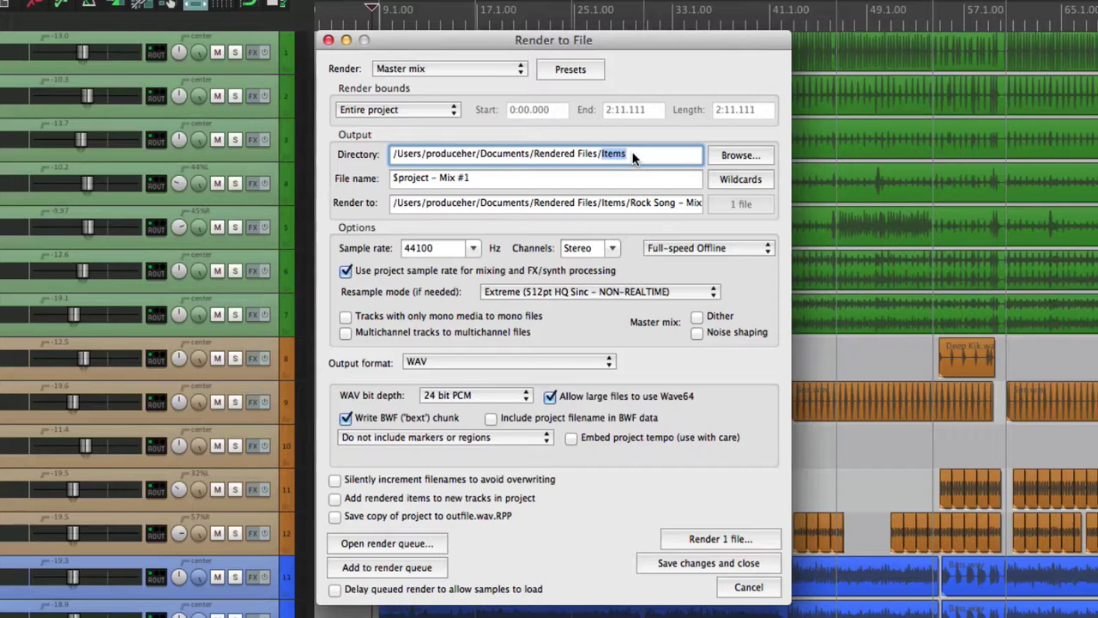
pyautogui.write('Mixes')
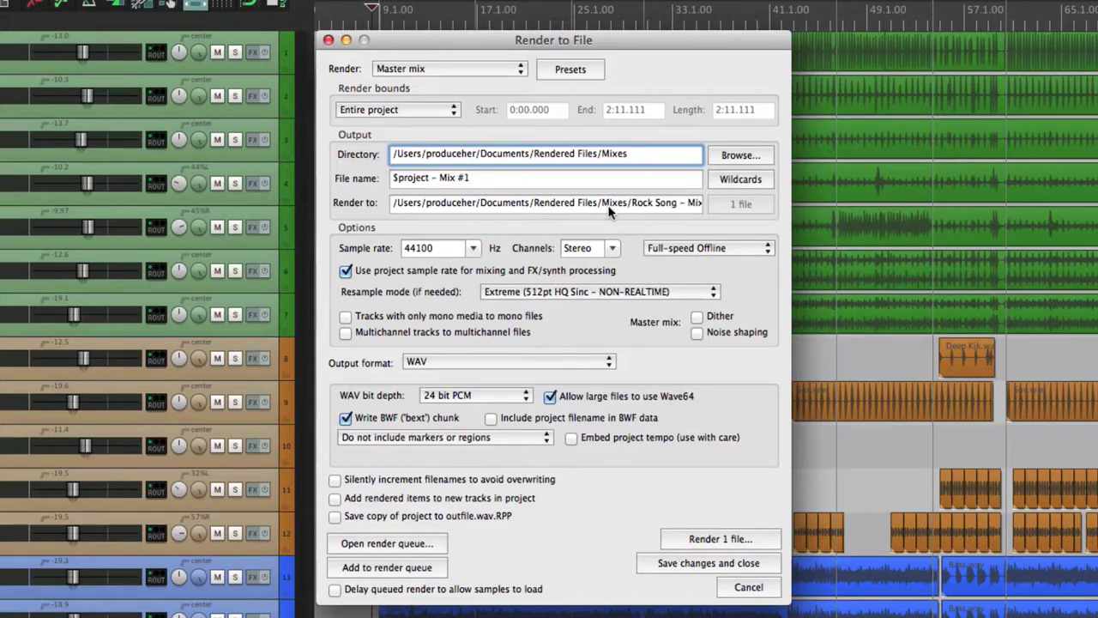
pyautogui.moveTo(617, 202); pyautogui.dragTo(682, 211)
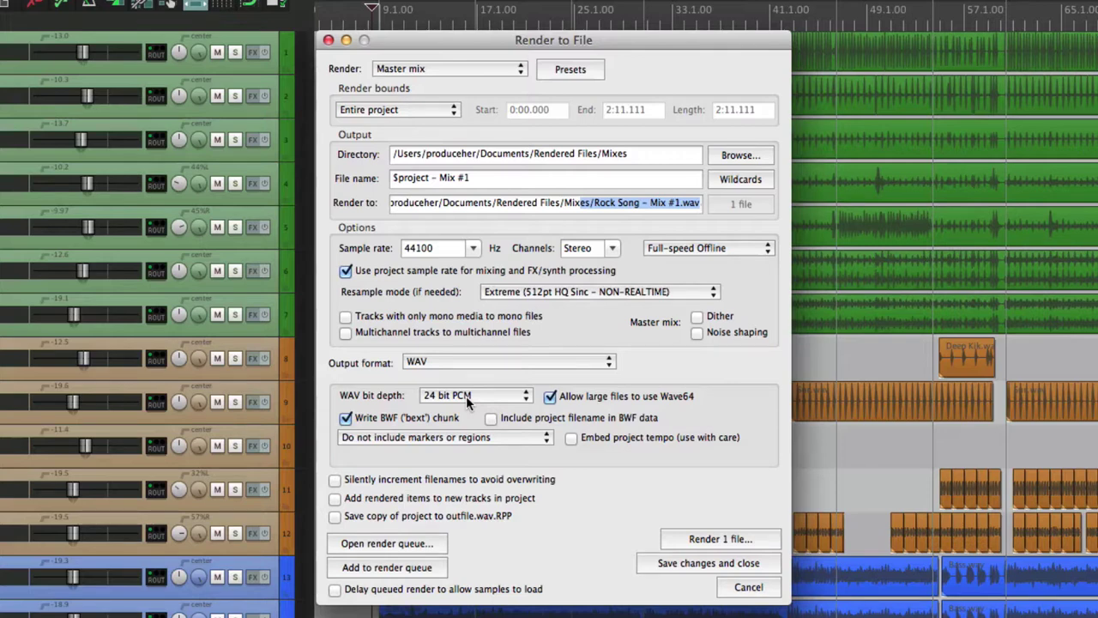
# Extend the file name to "$project - Mix #1 - for Mastering" and add this render to the queue
pyautogui.click(504, 179)
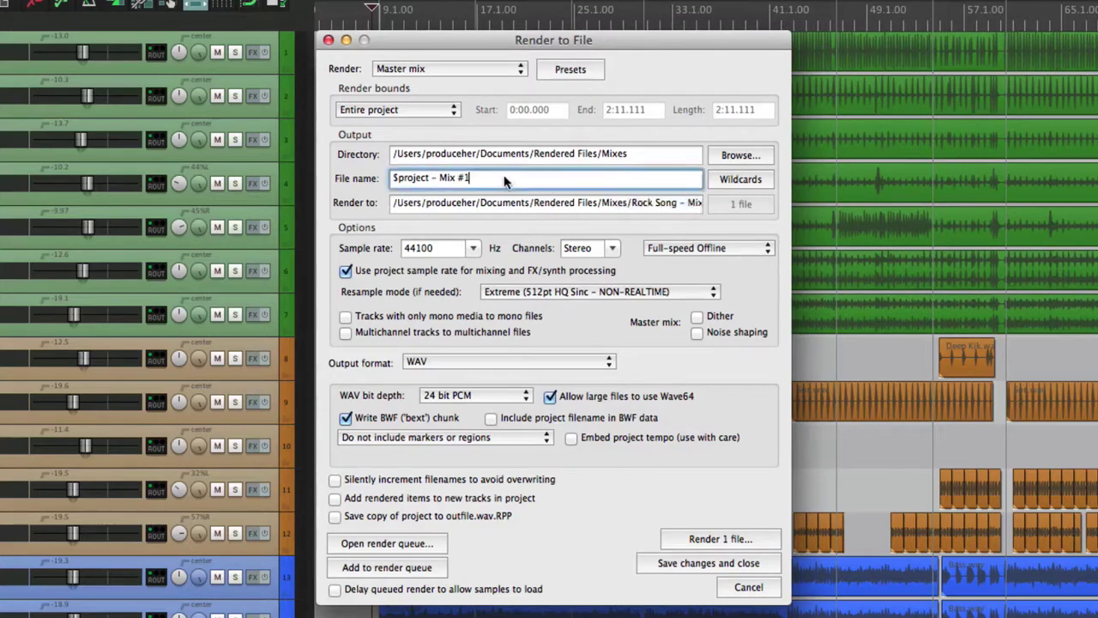
pyautogui.write('- for Mastering')
pyautogui.click(387, 567)
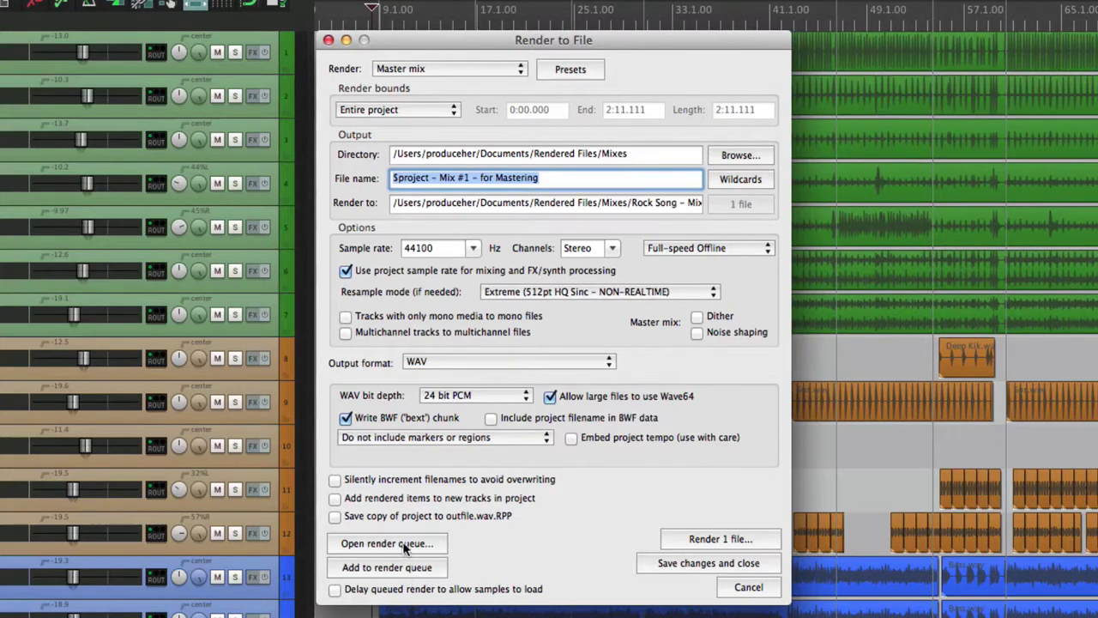
# Review the mastering render's entry in the render queue and return to the render settings
pyautogui.click(404, 544)
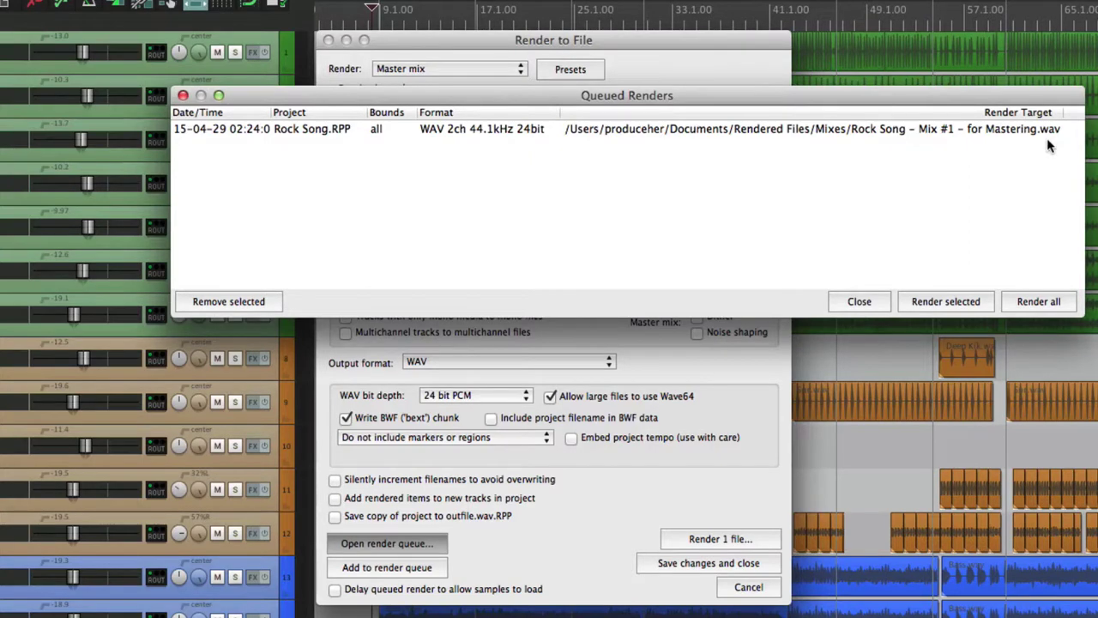
pyautogui.click(998, 129)
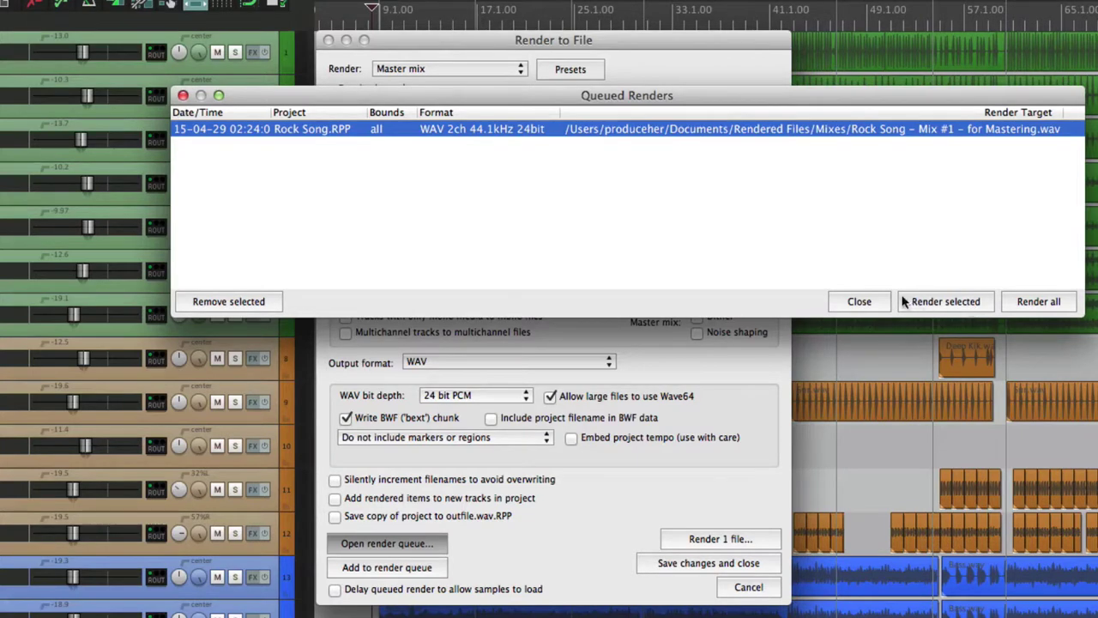
pyautogui.click(861, 303)
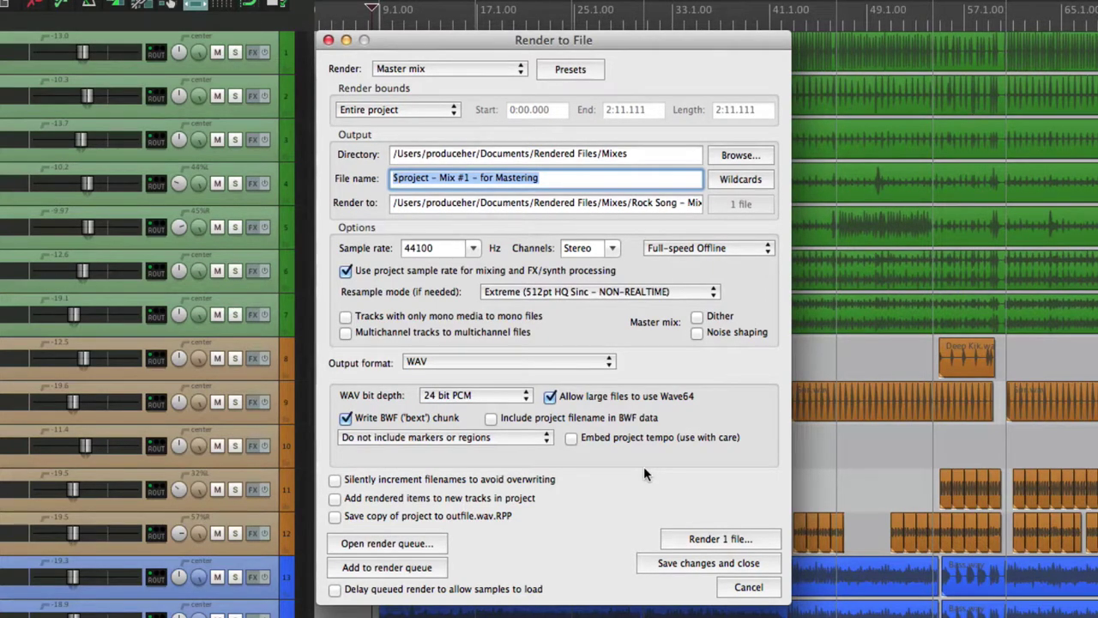
# Queue a 16 bit PCM WAV render named "$project - Mix #1 - for CD" and check the render queue
pyautogui.doubleClick(518, 183)
pyautogui.write('CD')
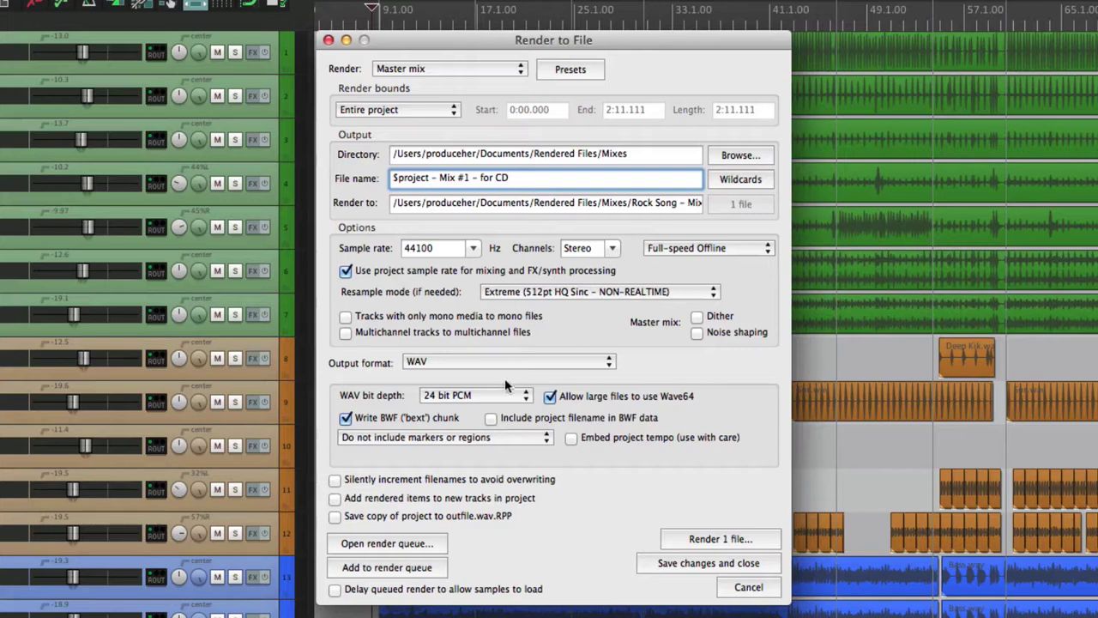
pyautogui.click(478, 395)
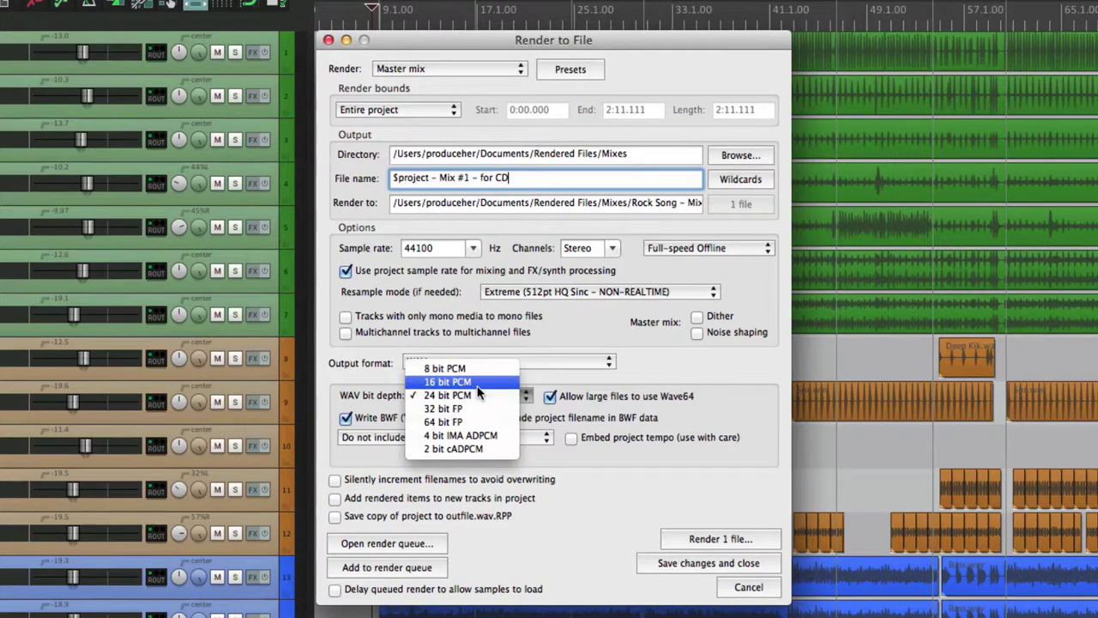
pyautogui.click(477, 385)
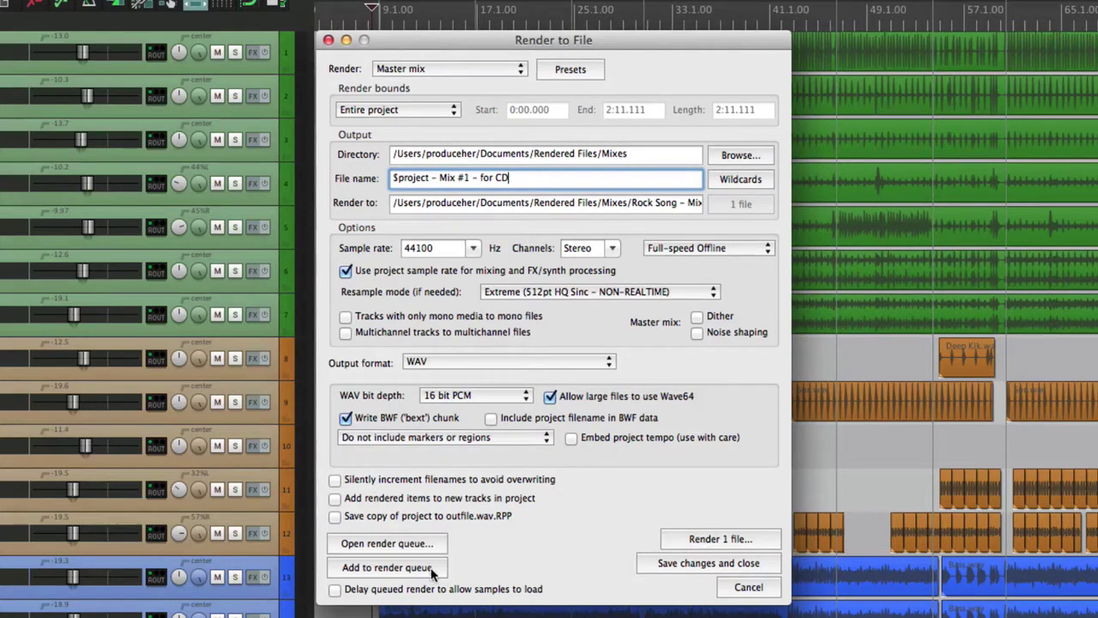
pyautogui.press('super+a')
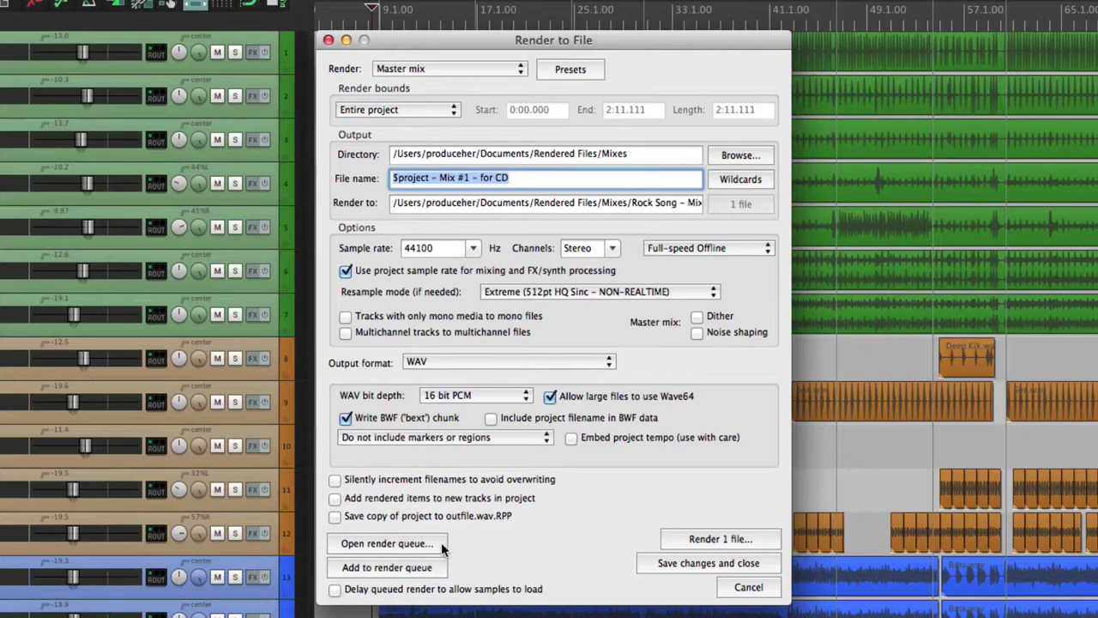
pyautogui.click(387, 543)
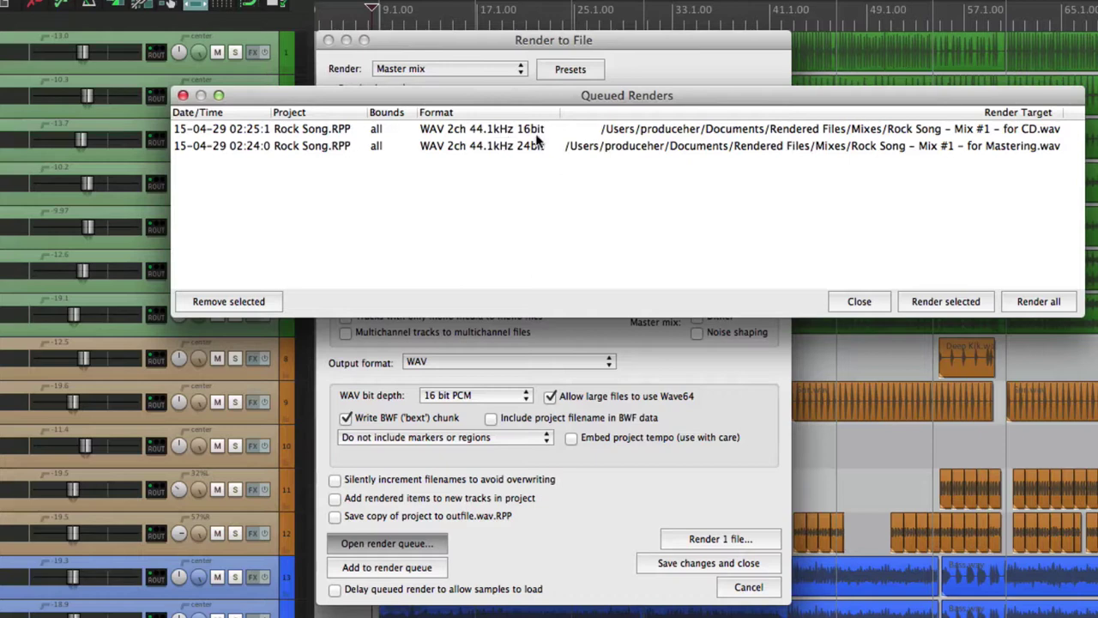
pyautogui.click(859, 301)
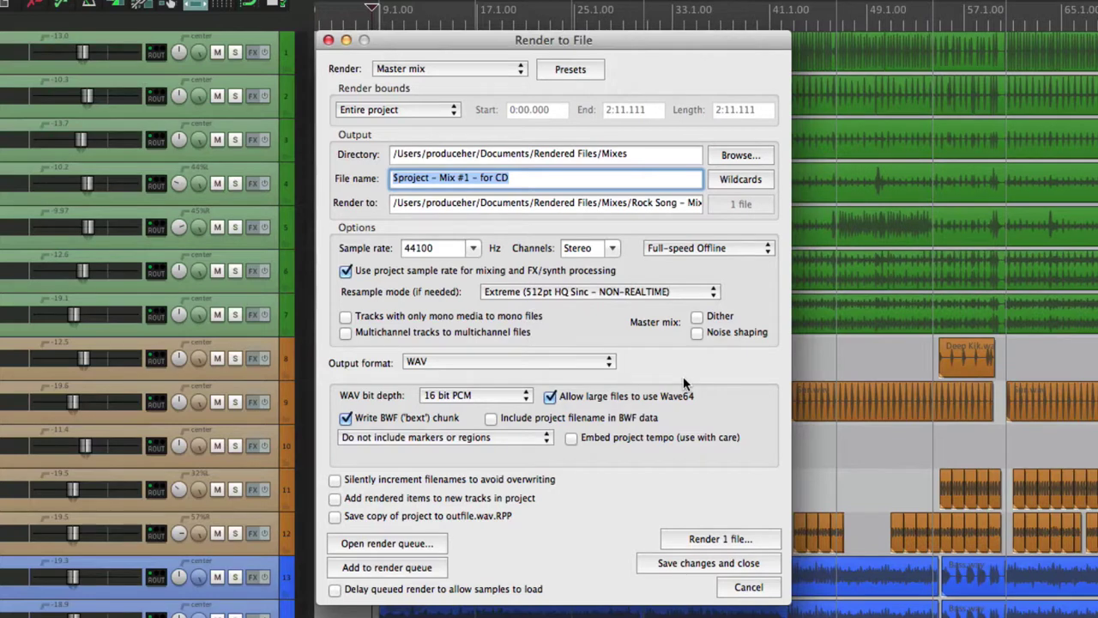
# Queue an MP3 render named "$project - Mix #1 - for Reference" in Target bitrate (ABR) mode at 192 kbps and check the render queue
pyautogui.doubleClick(504, 179)
pyautogui.write('Reference')
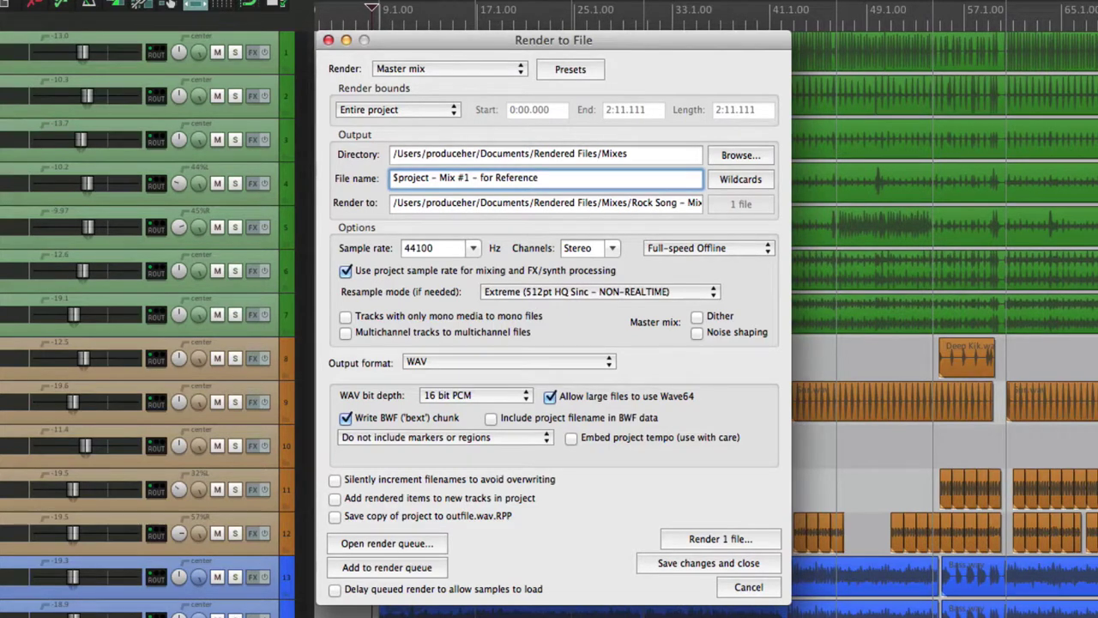
pyautogui.click(440, 361)
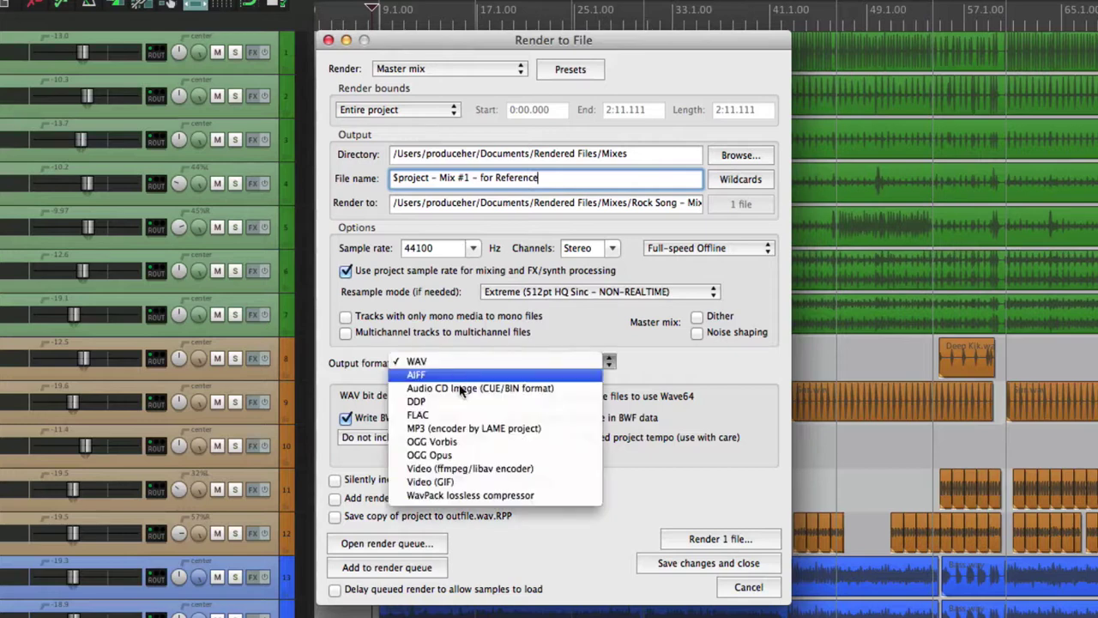
pyautogui.click(461, 429)
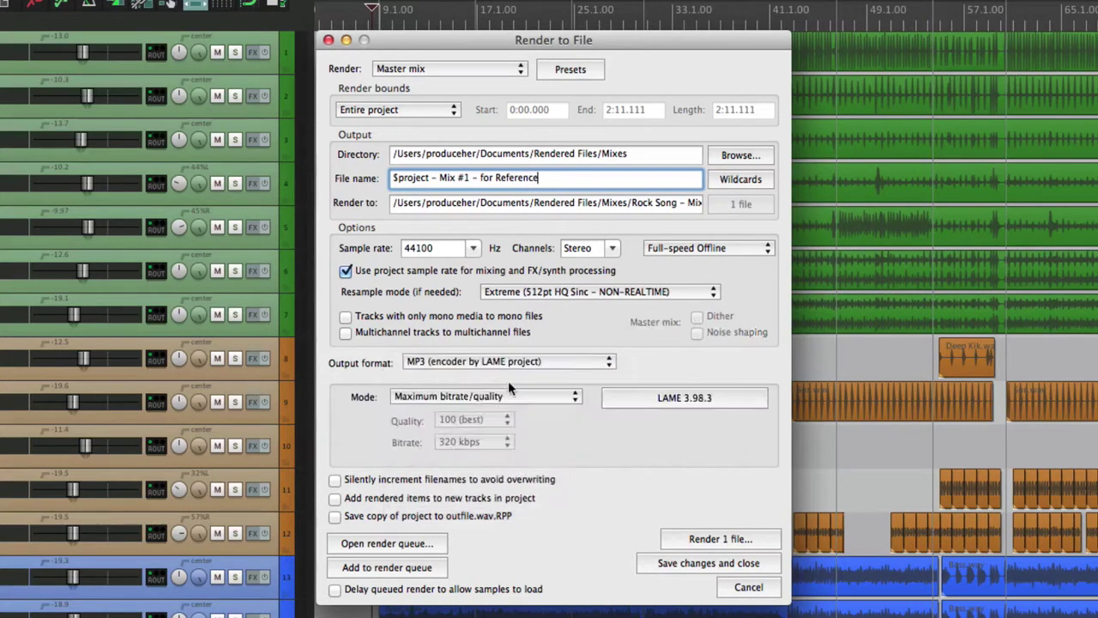
pyautogui.click(480, 396)
pyautogui.click(483, 423)
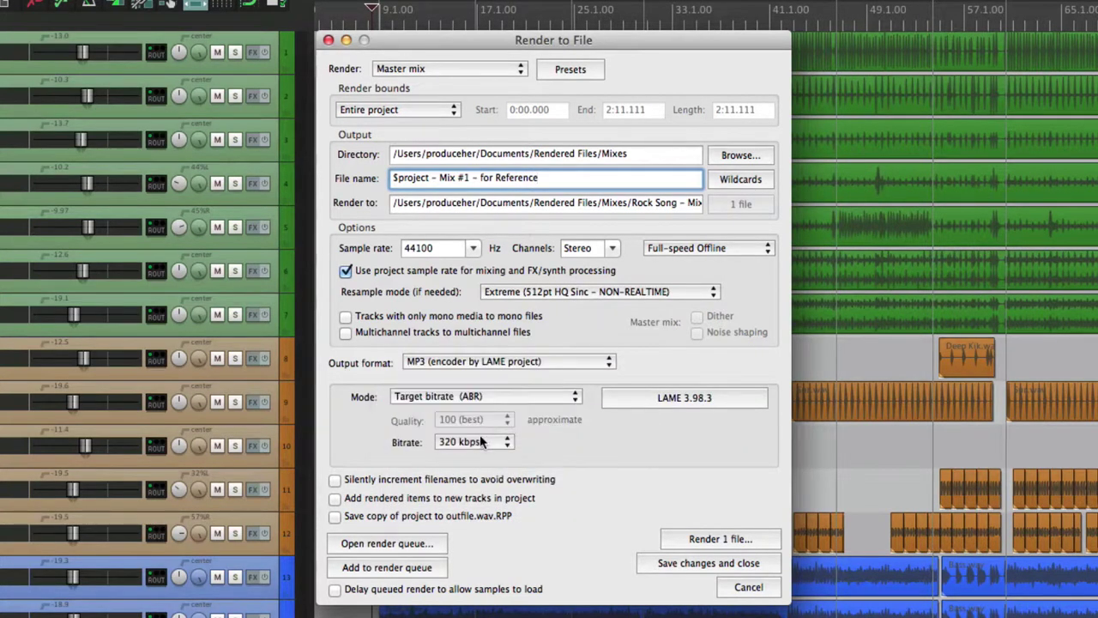
pyautogui.click(480, 438)
pyautogui.click(486, 401)
pyautogui.click(399, 544)
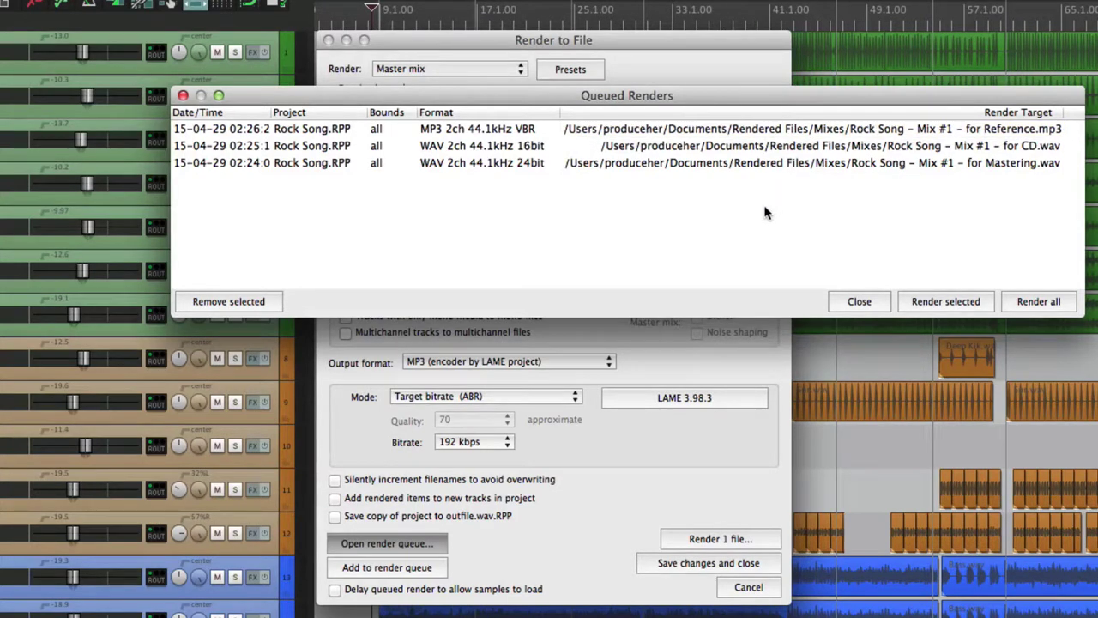
pyautogui.click(854, 306)
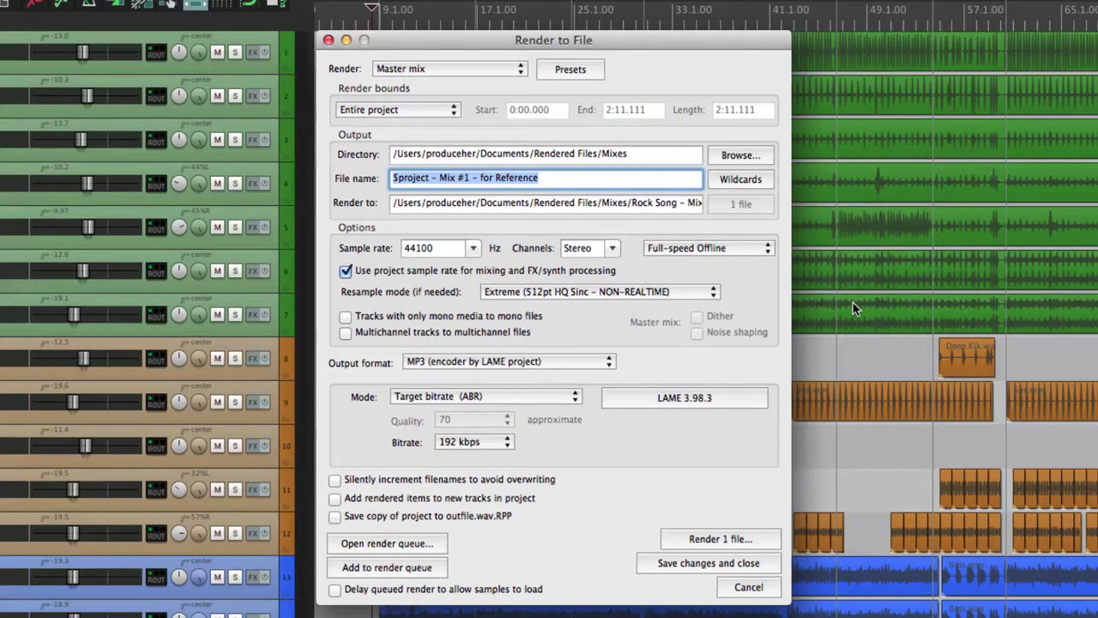
# Close the render settings and set the Verse Vox track's volume to -3.5 dB in its routing settings
pyautogui.click(748, 586)
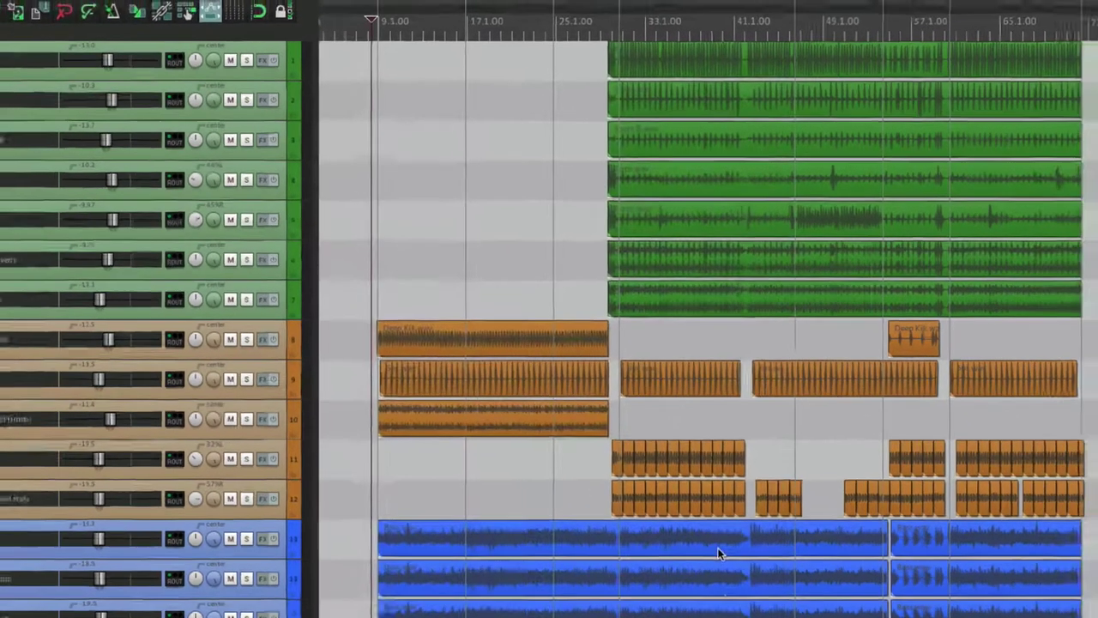
pyautogui.scroll(-5, 451, 412)
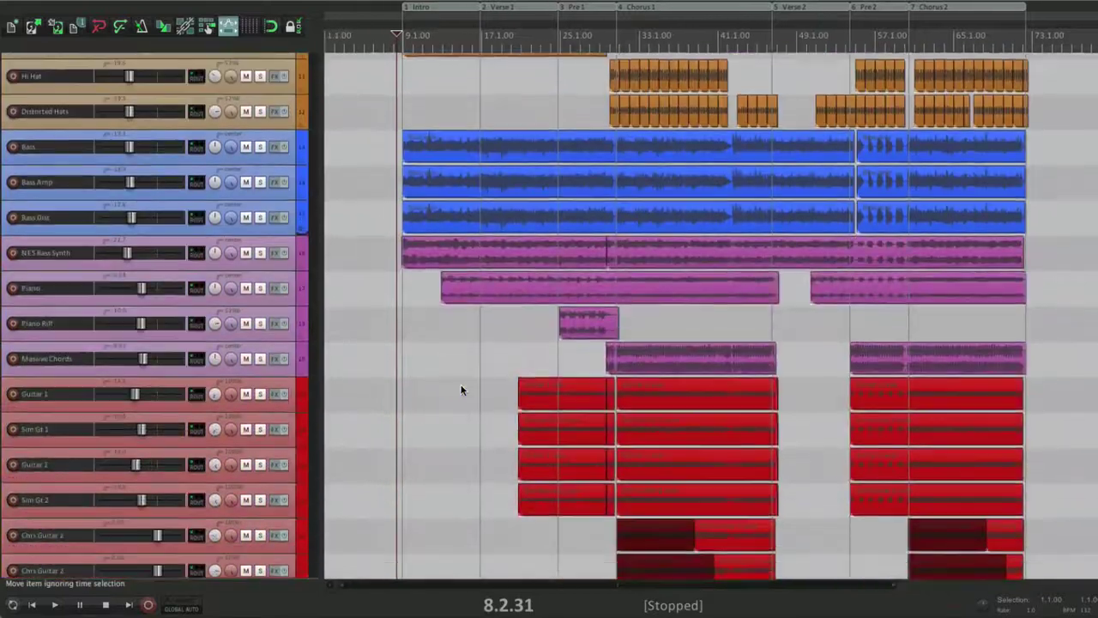
pyautogui.scroll(-10, 461, 387)
pyautogui.scroll(3, 461, 387)
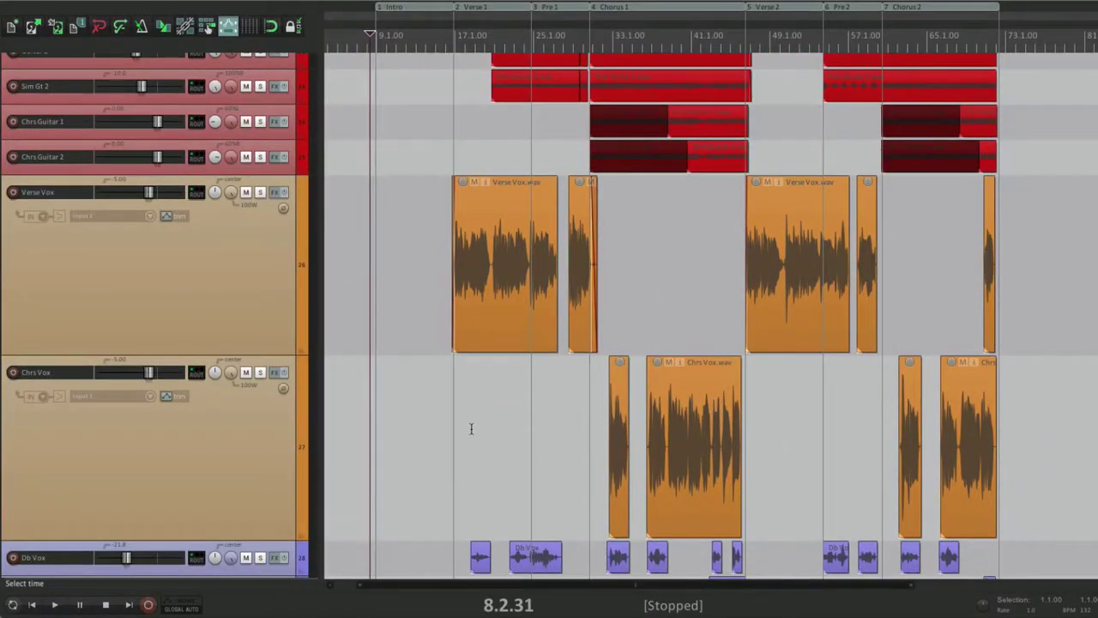
pyautogui.click(196, 192)
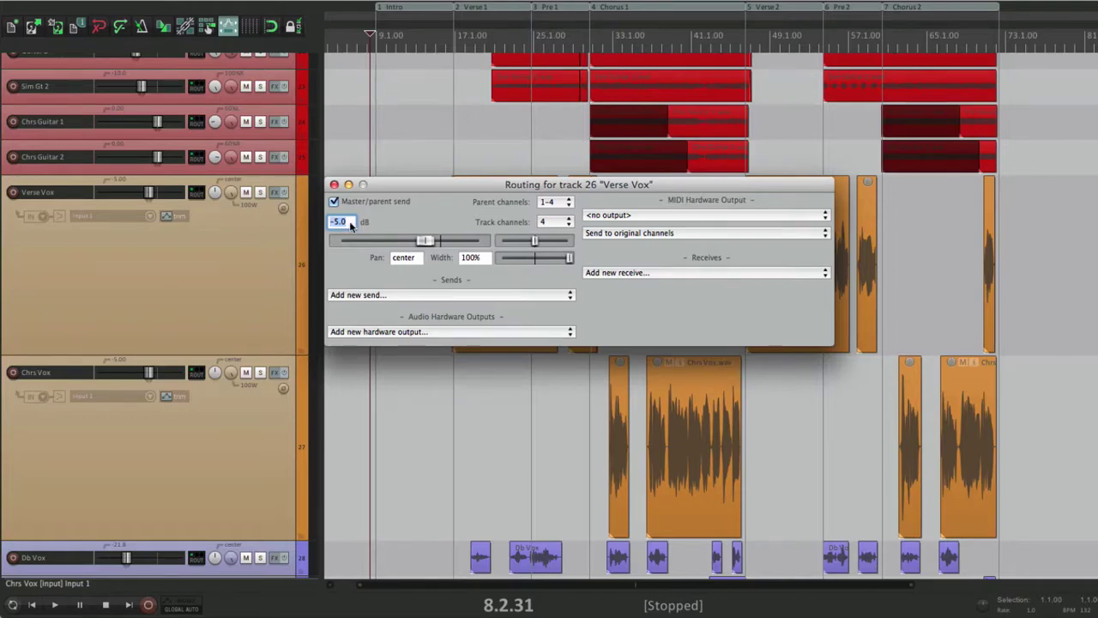
pyautogui.write('-3.5')
pyautogui.press('Return')
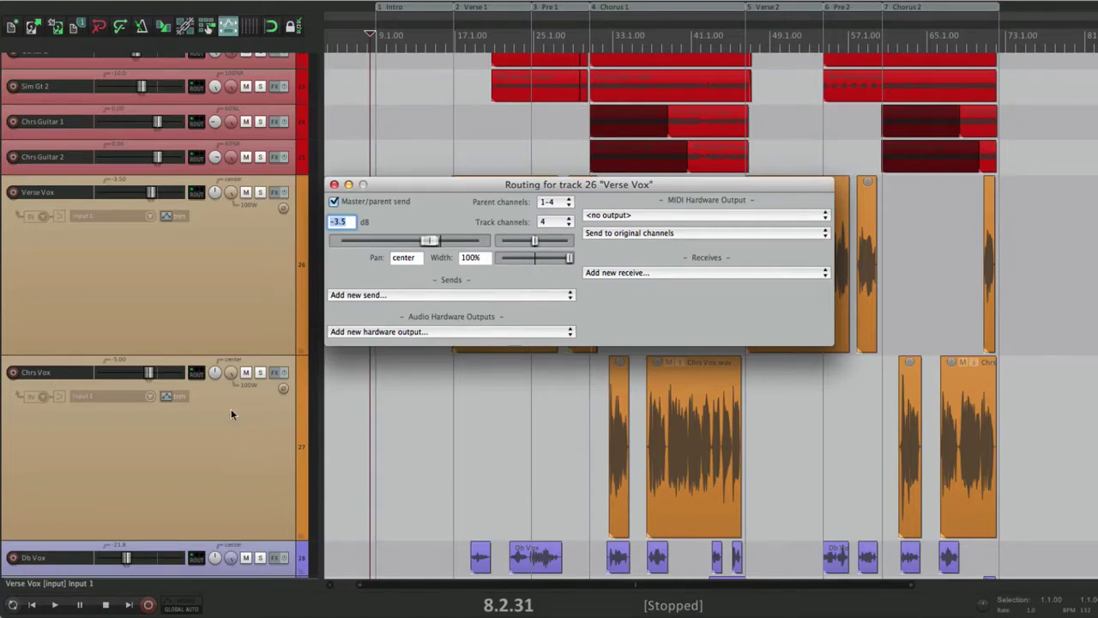
# Set the Chrs Vox track's volume to -3.5 dB and close both vocal tracks' routing windows
pyautogui.click(196, 372)
pyautogui.write('-3.5')
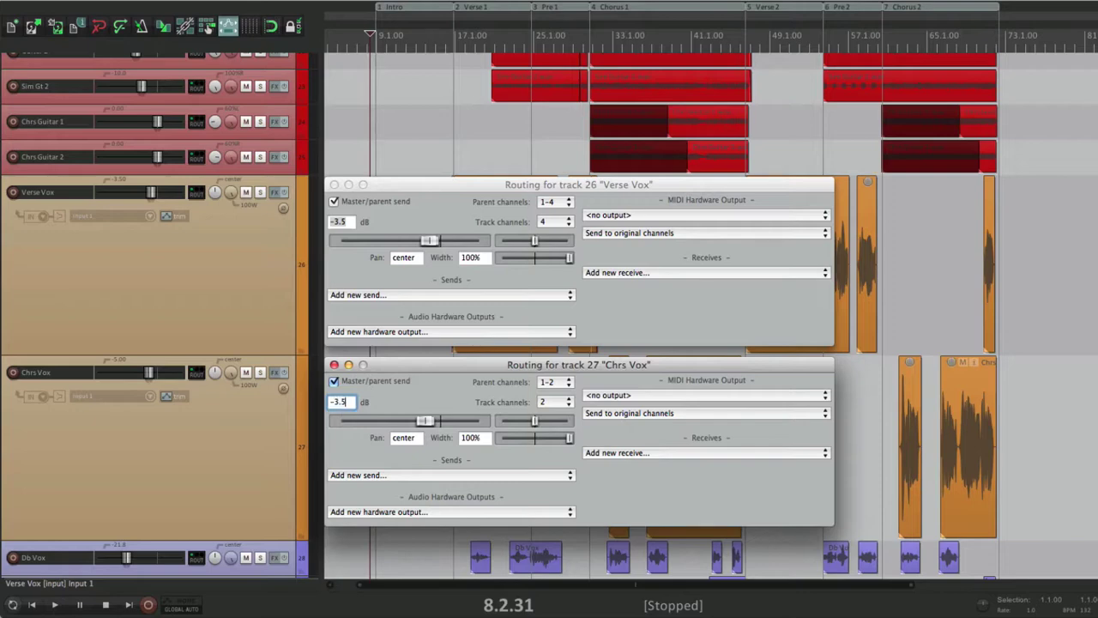
pyautogui.press('Return')
pyautogui.click(334, 364)
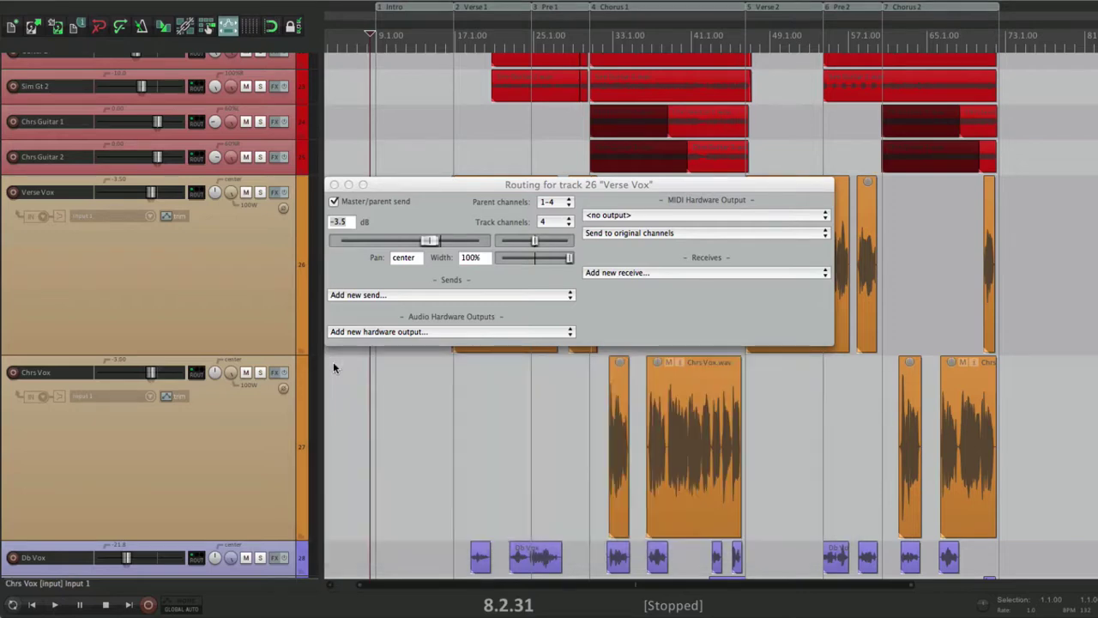
pyautogui.click(335, 184)
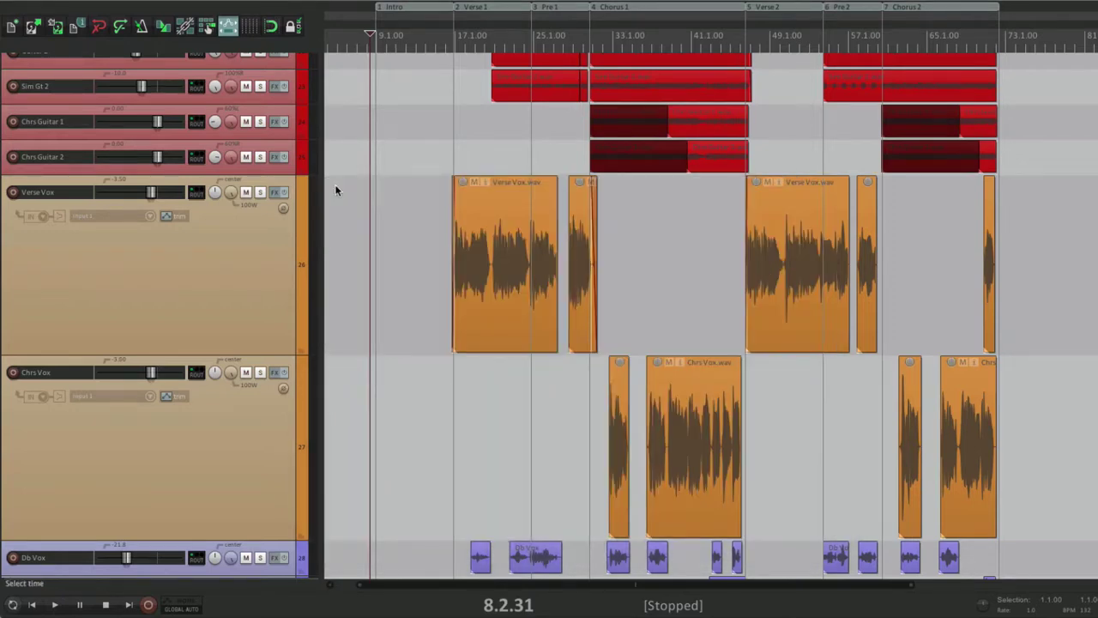
# Reopen the render settings and change the file name to "$project - Mix #1 - Vocal Up"
pyautogui.press('super+alt+r')
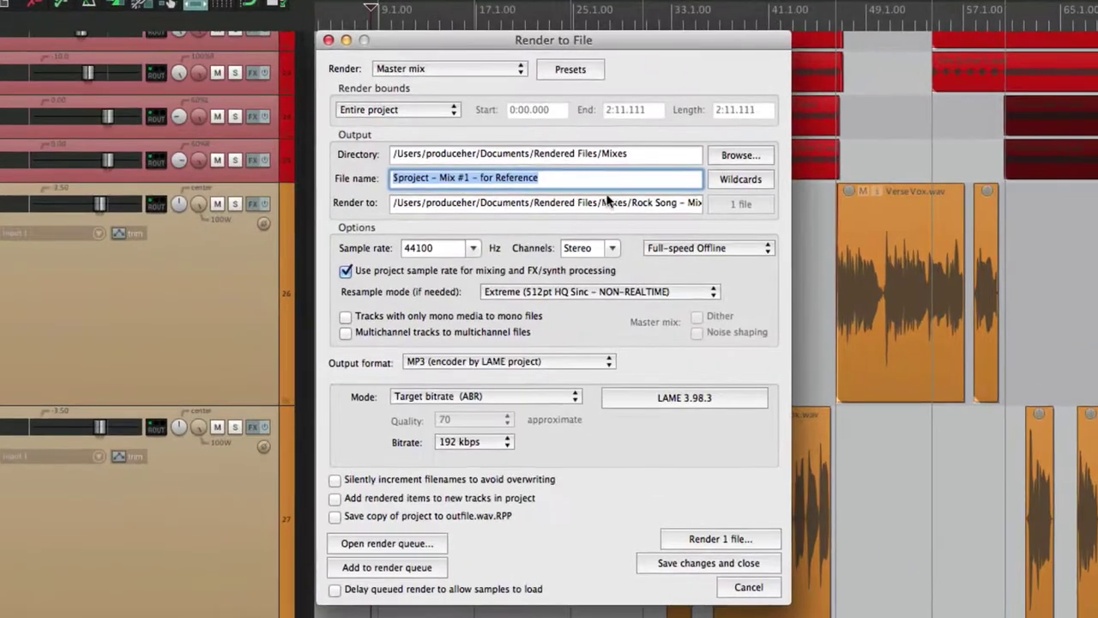
pyautogui.doubleClick(553, 178)
pyautogui.press('BackSpace')
pyautogui.press('BackSpace')
pyautogui.press('BackSpace')
pyautogui.press('BackSpace')
pyautogui.press('BackSpace')
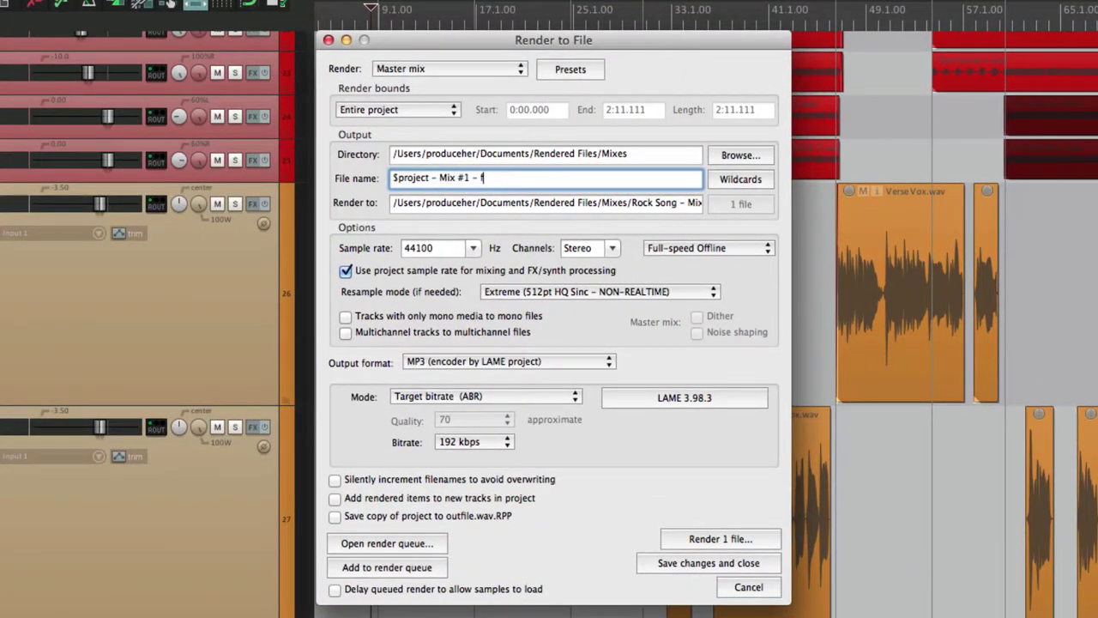
pyautogui.write('Vocal Up')
# Set the Vocal Up render to 24 bit PCM WAV, add it to the queue, and check the render queue
pyautogui.click(508, 364)
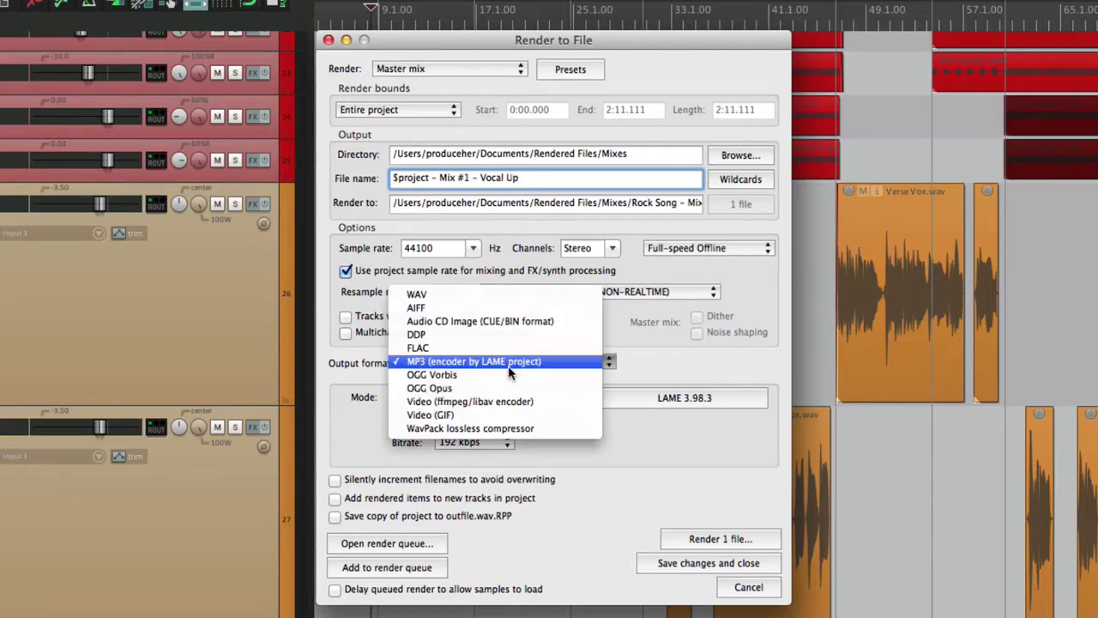
pyautogui.click(518, 300)
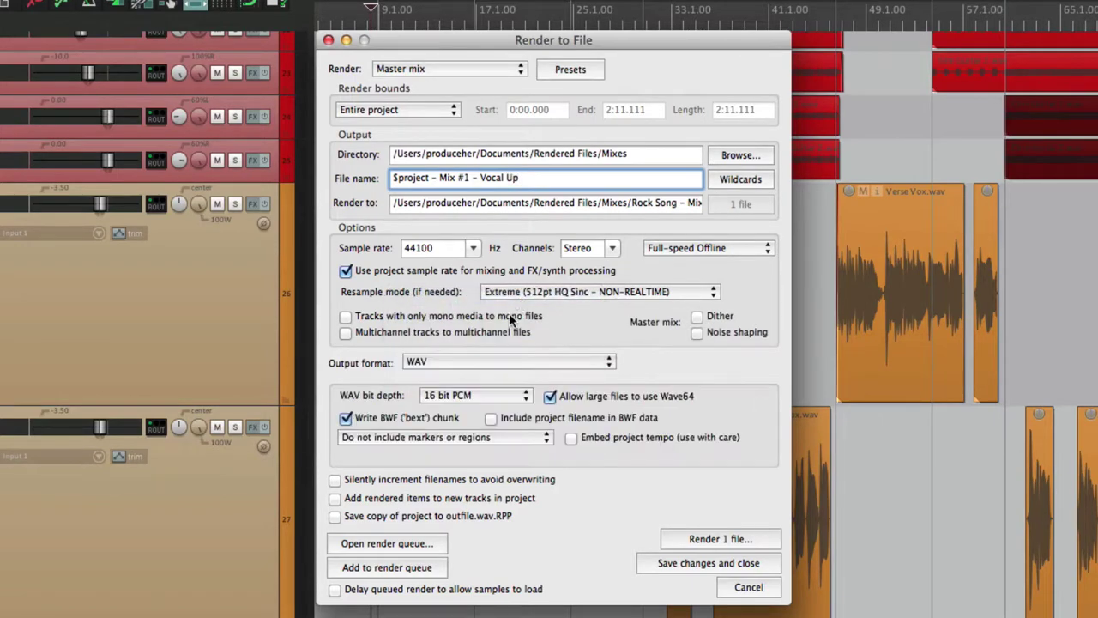
pyautogui.click(478, 397)
pyautogui.click(448, 409)
pyautogui.click(423, 566)
pyautogui.click(424, 545)
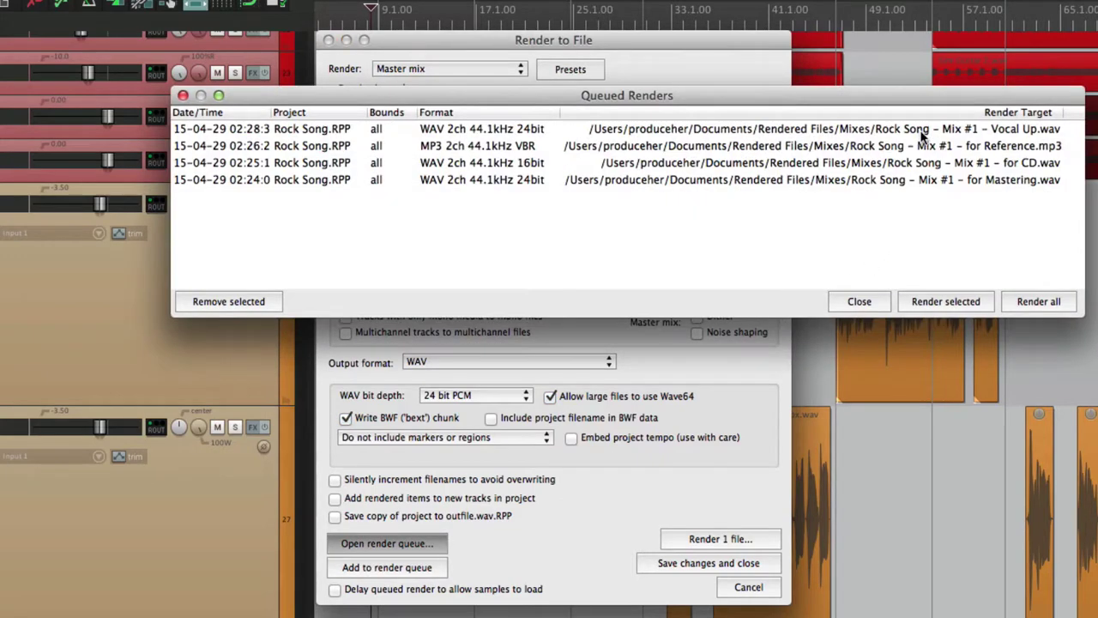
pyautogui.click(851, 297)
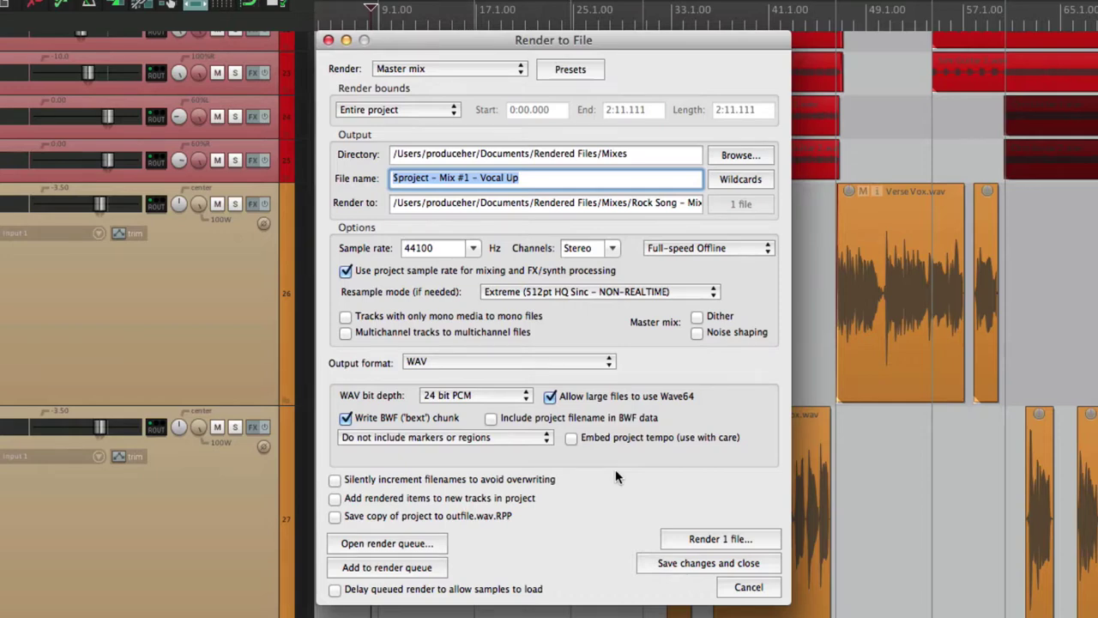
pyautogui.press('Escape')
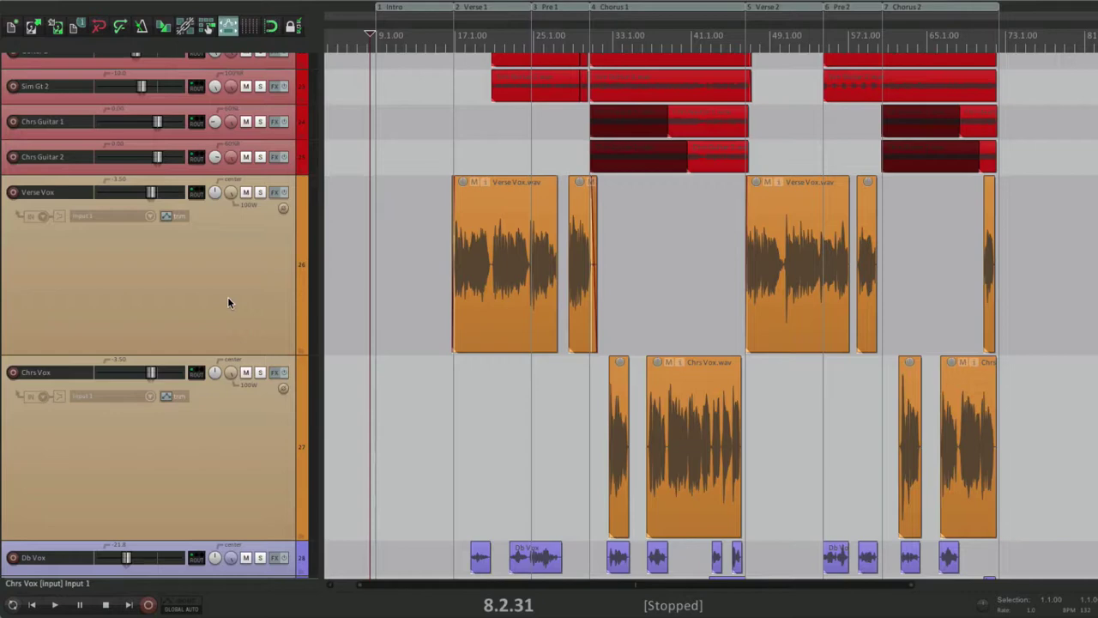
# Mute the lead vocal tracks Verse Vox and Chrs Vox together
pyautogui.click(228, 296)
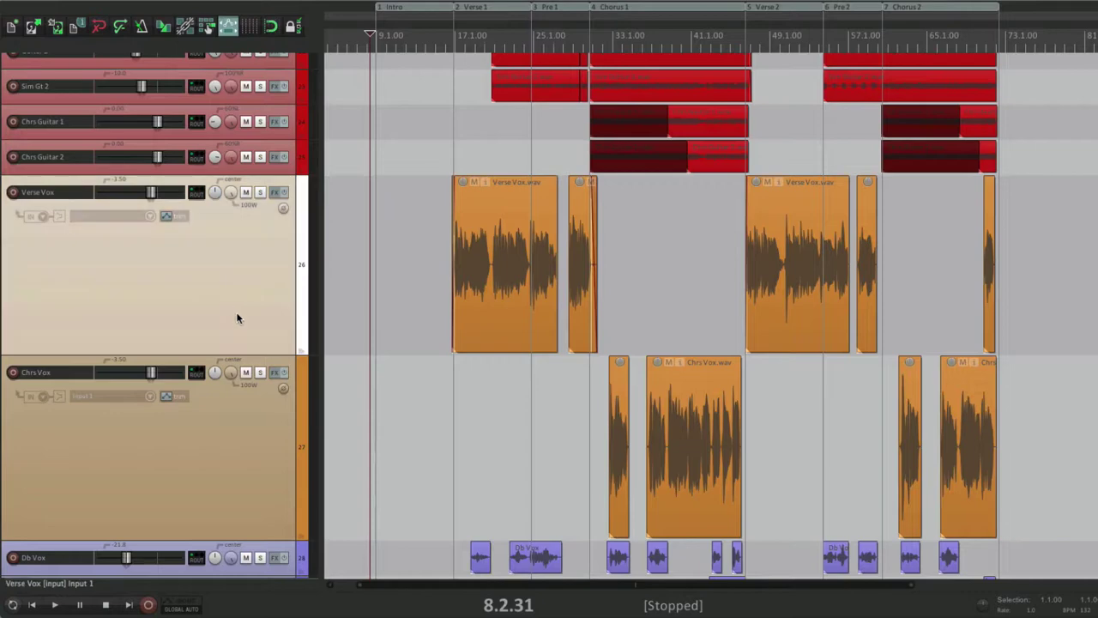
pyautogui.keyDown('shift'); pyautogui.click(242, 473); pyautogui.keyUp('shift')
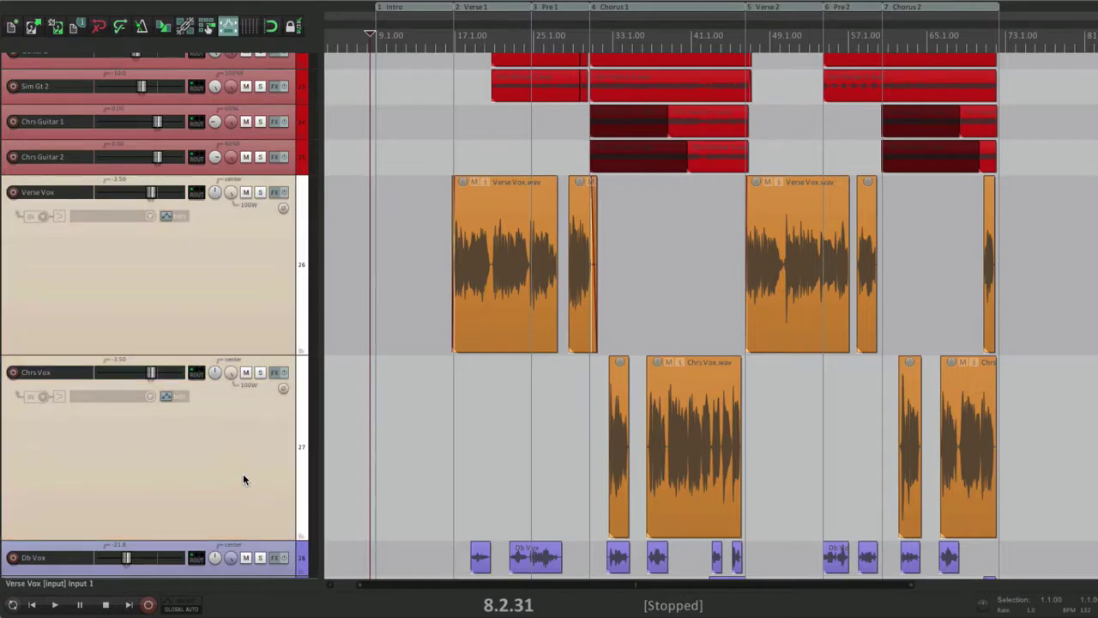
pyautogui.press('F5')
# Mute all the backing vocal tracks from Db Vox through Harm 5
pyautogui.scroll(-2, 447, 299)
pyautogui.scroll(-2, 447, 298)
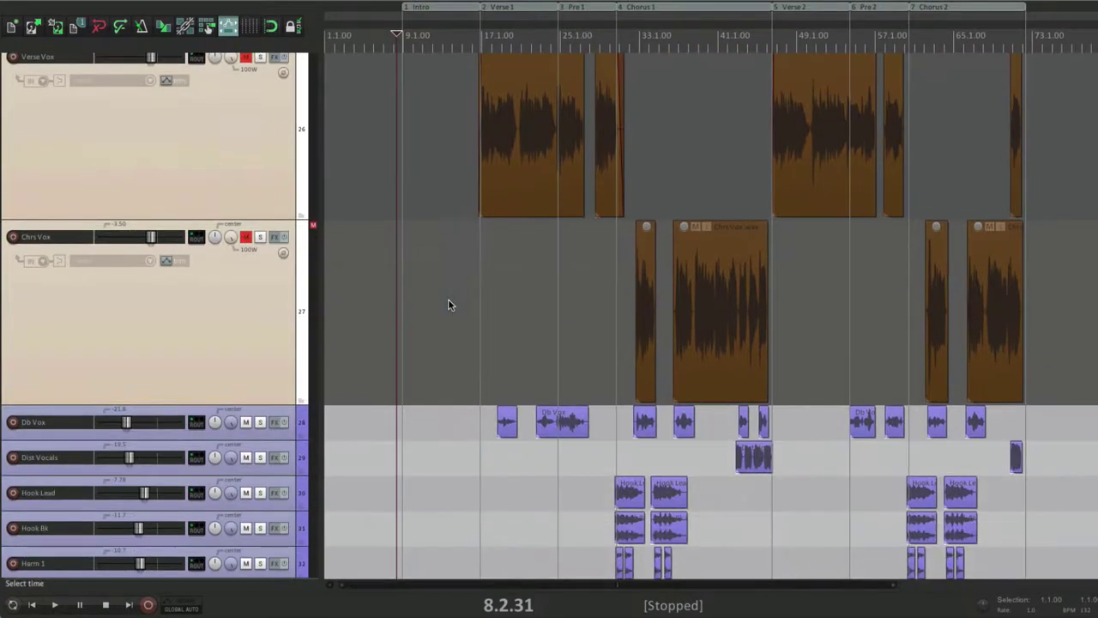
pyautogui.click(244, 408)
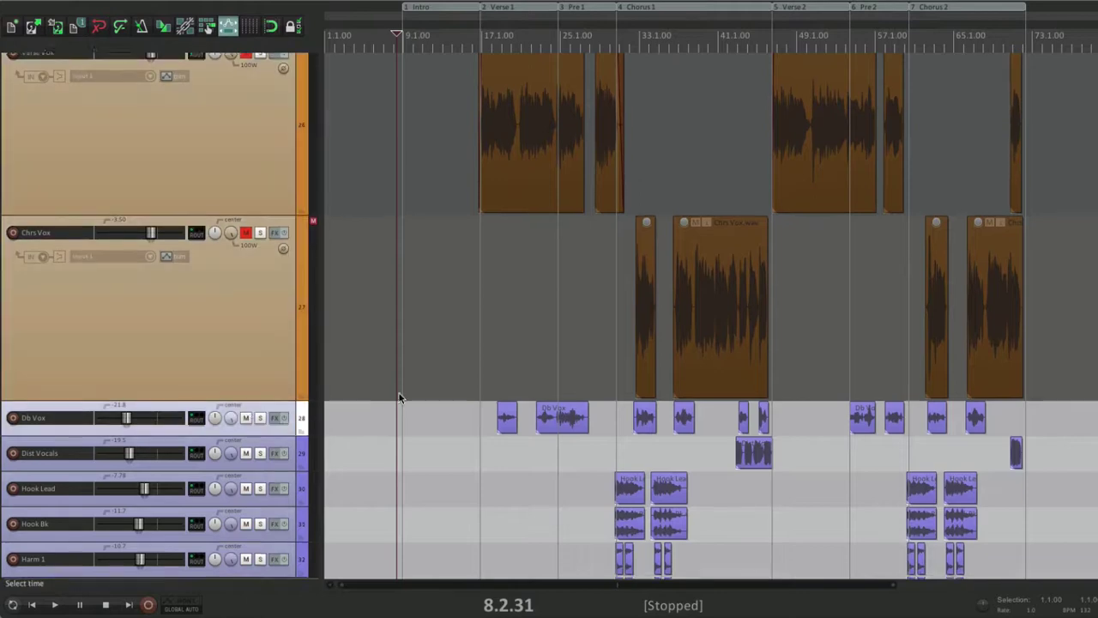
pyautogui.scroll(-2, 400, 395)
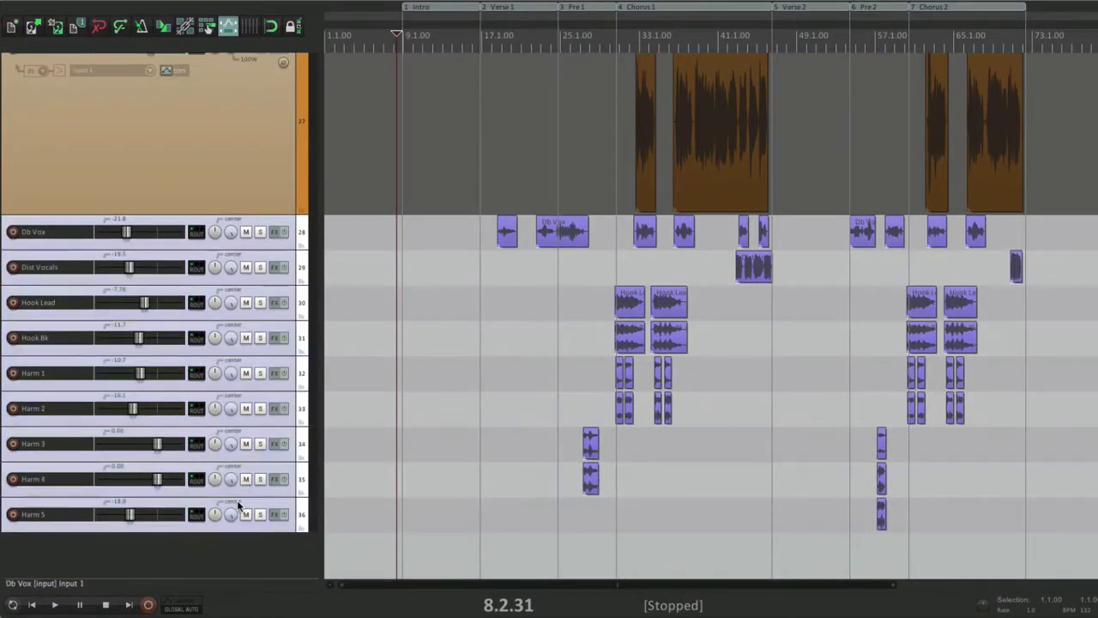
pyautogui.press('F5')
# Look over the whole track list, from the drums down to the harmony vocals, to check which tracks are muted
pyautogui.scroll(5, 513, 309)
pyautogui.scroll(5, 513, 309)
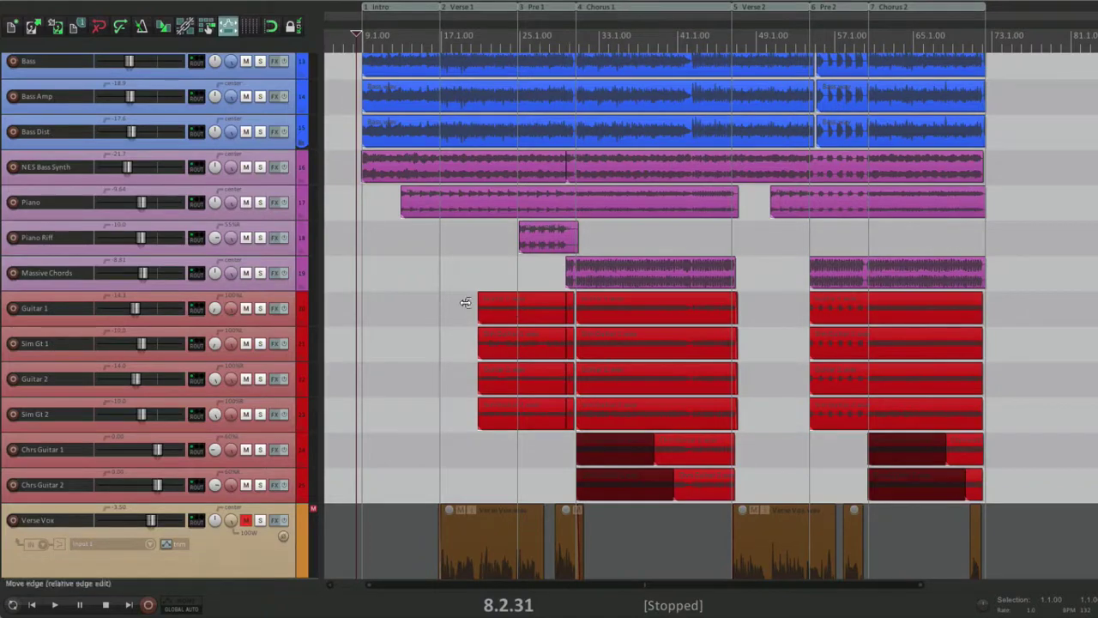
pyautogui.scroll(2, 394, 338)
pyautogui.scroll(3, 394, 338)
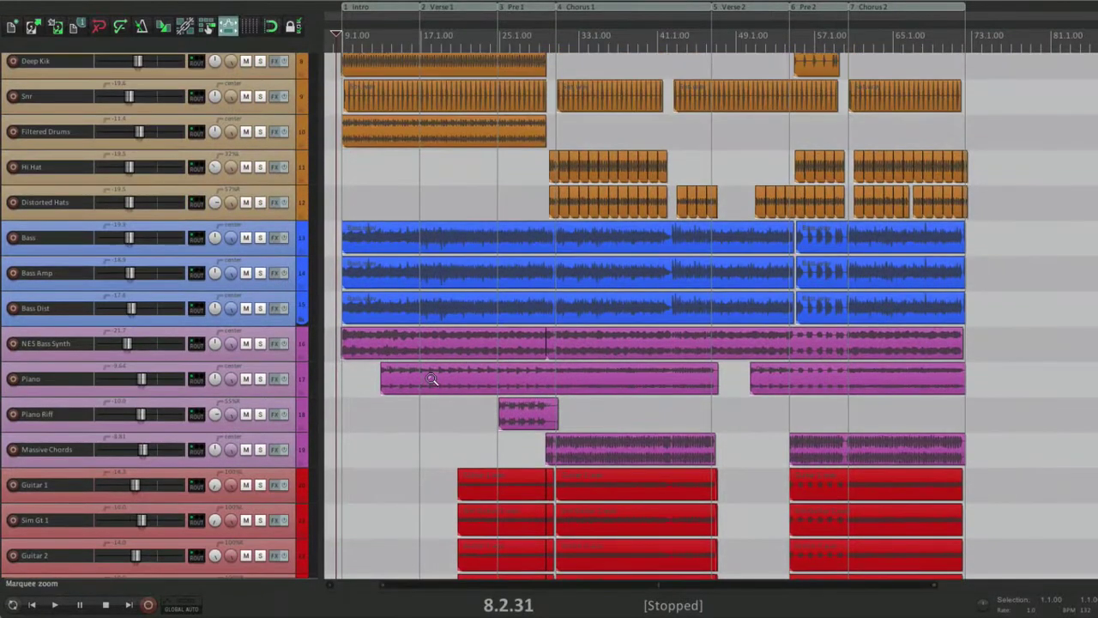
pyautogui.scroll(7, 429, 376)
pyautogui.hscroll(3, 428, 376)
pyautogui.hscroll(-4, 420, 140)
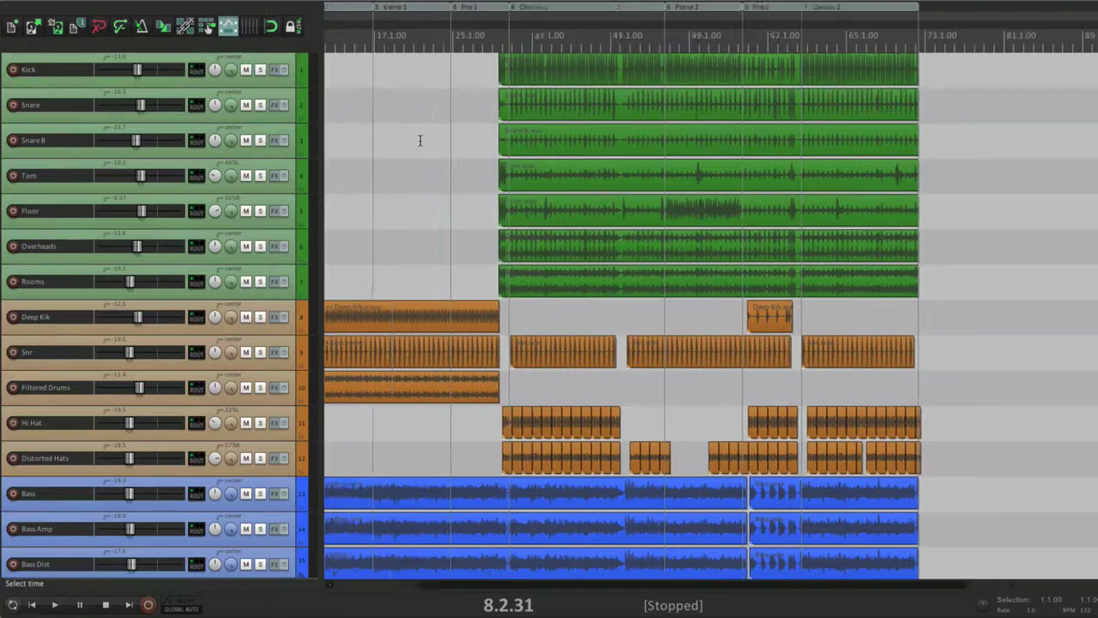
pyautogui.scroll(-12, 419, 140)
pyautogui.scroll(-13, 419, 140)
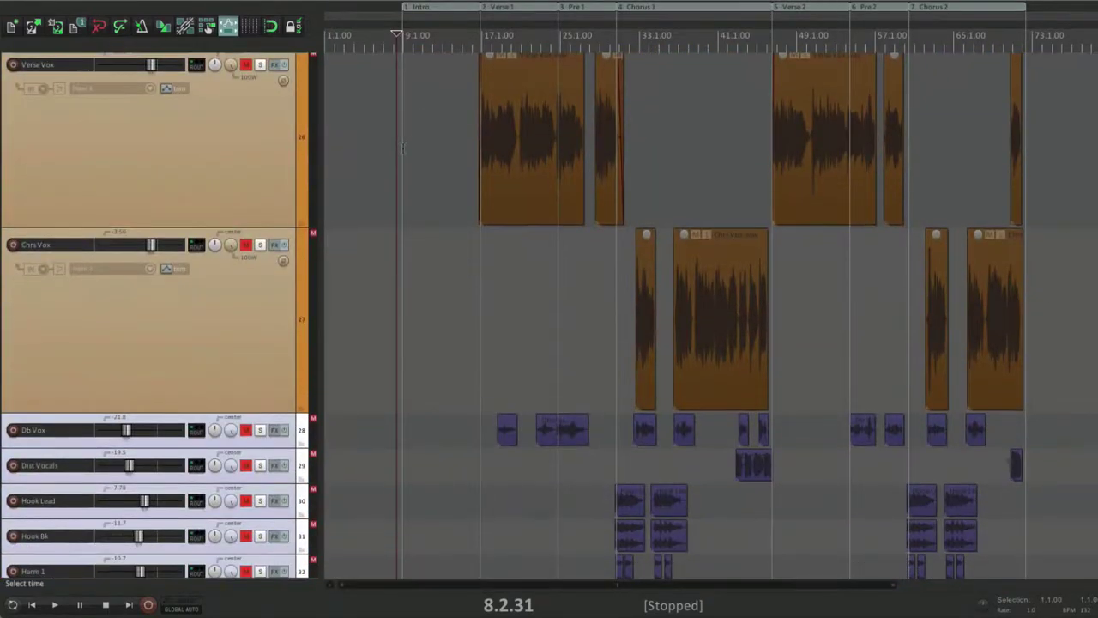
pyautogui.scroll(-3, 413, 314)
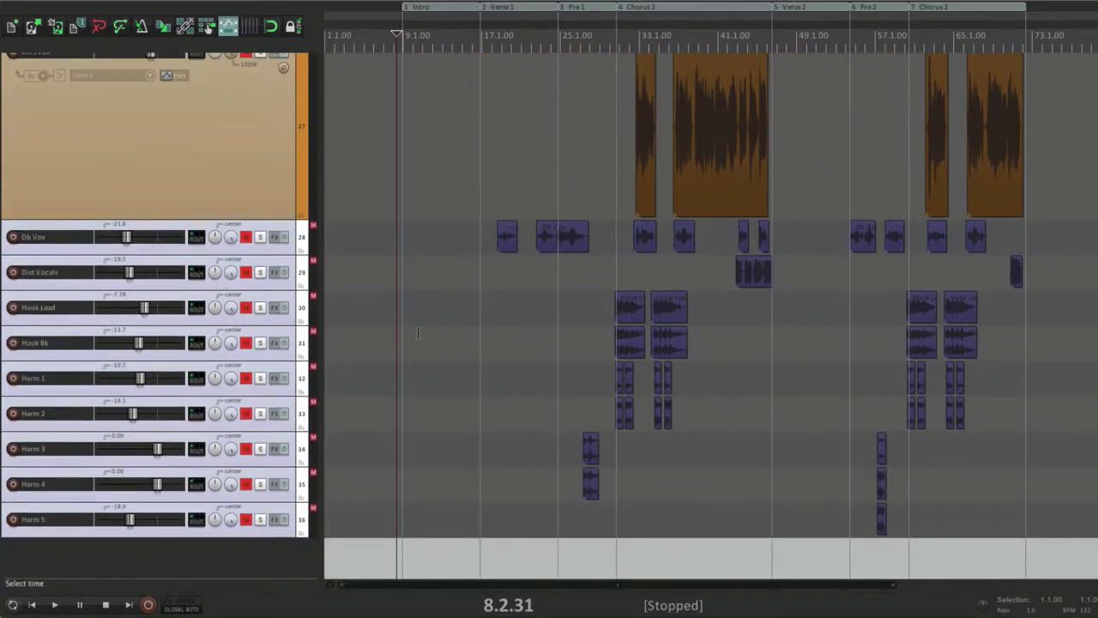
# Open the render settings and change the file name to "$project - Mix #1 - Instrumental"
pyautogui.hotkey('ctrl', 'alt', 'r')
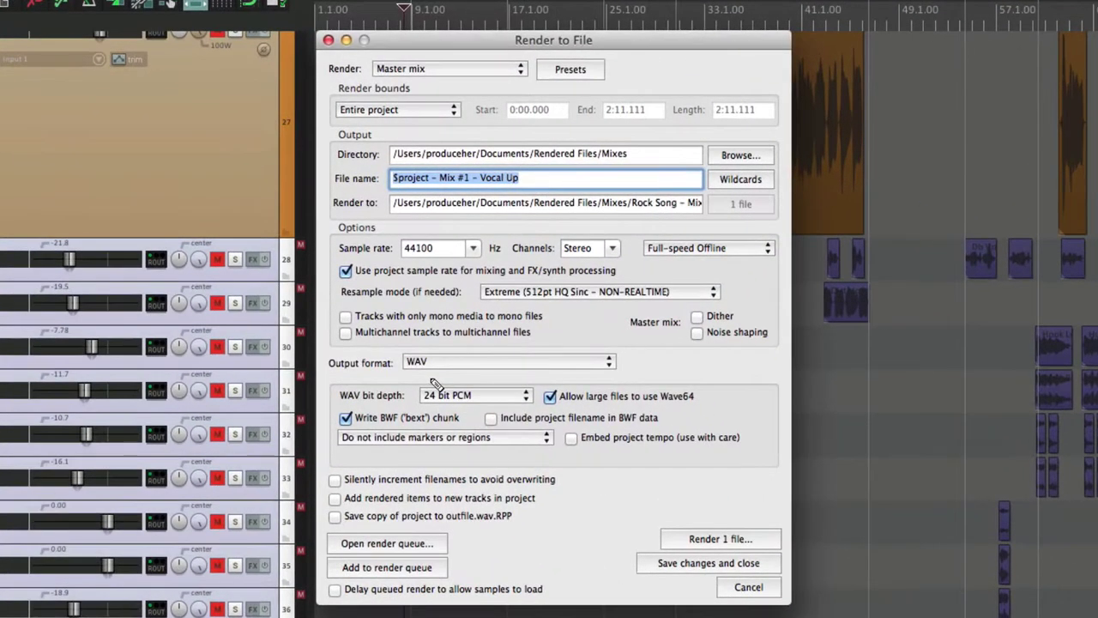
pyautogui.doubleClick(531, 180)
pyautogui.press('BackSpace')
pyautogui.press('BackSpace')
pyautogui.press('BackSpace')
pyautogui.press('BackSpace')
pyautogui.press('BackSpace')
pyautogui.press('BackSpace')
pyautogui.press('BackSpace')
pyautogui.write('Instrumental')
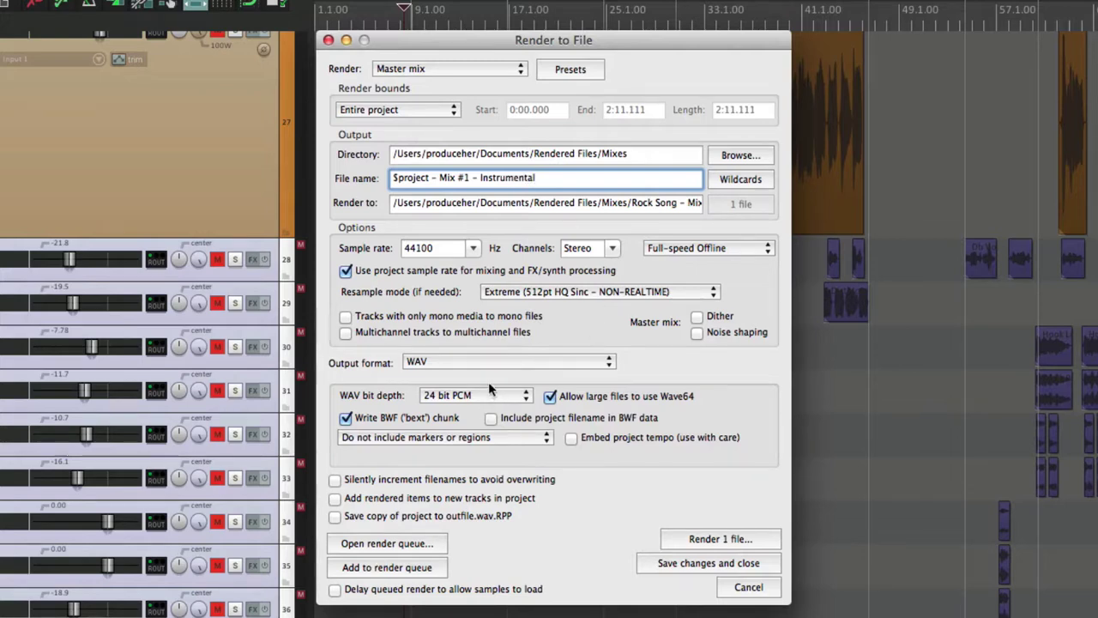
# Add the Instrumental render to the queue, check the render queue, and close the render settings
pyautogui.click(420, 567)
pyautogui.click(421, 543)
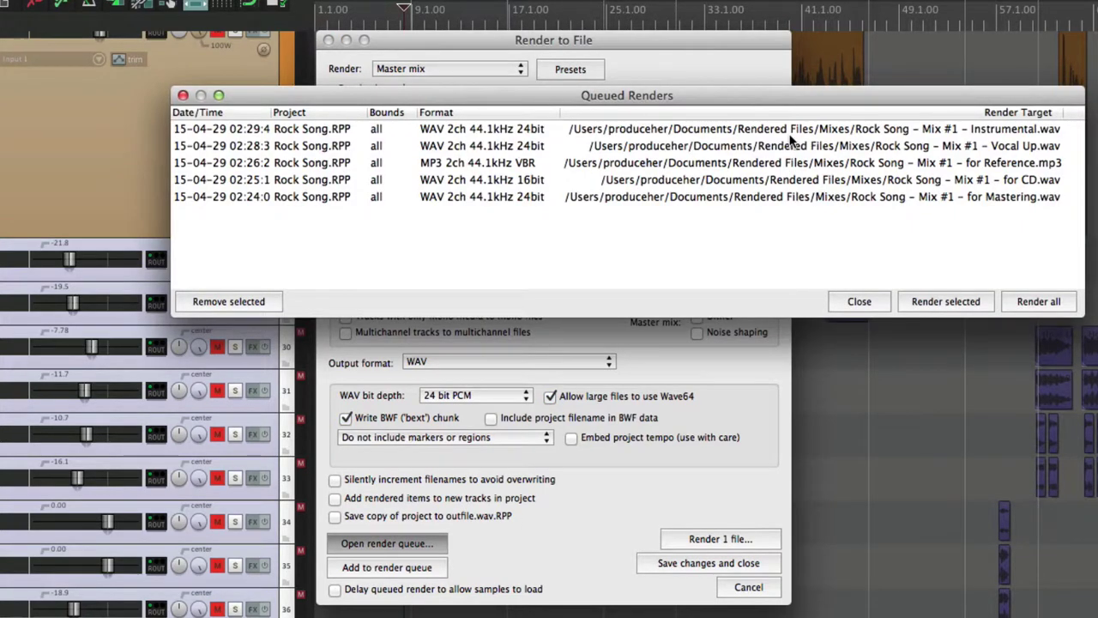
pyautogui.click(853, 303)
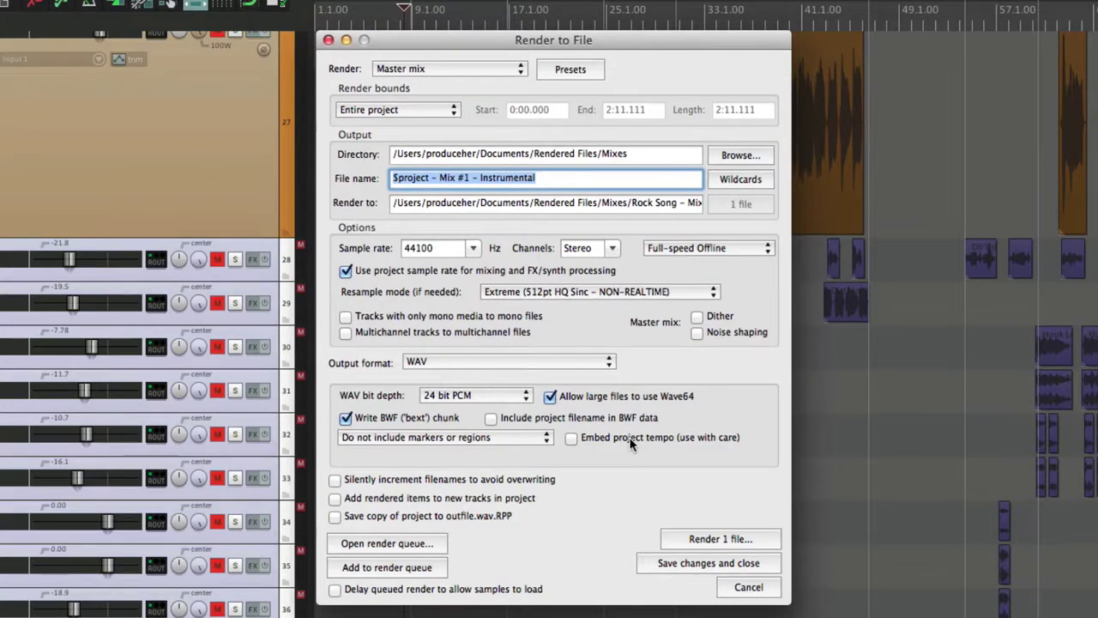
pyautogui.press('Escape')
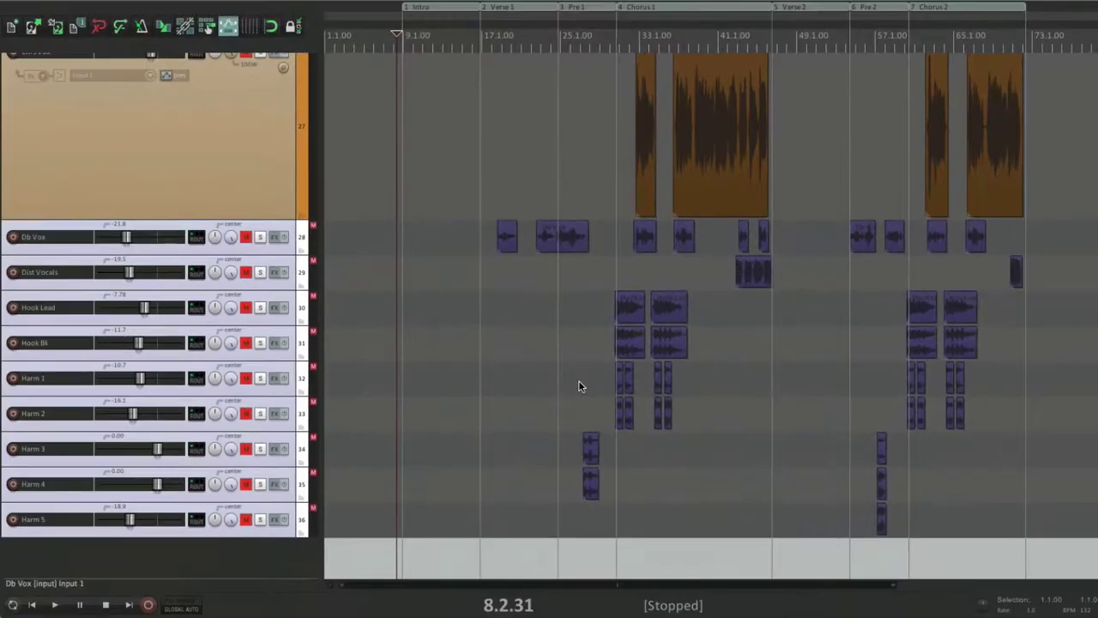
# Unmute the backing vocal tracks from Db Vox through Harm 5, leaving the two lead vocals muted
pyautogui.scroll(4, 516, 417)
pyautogui.scroll(3, 458, 200)
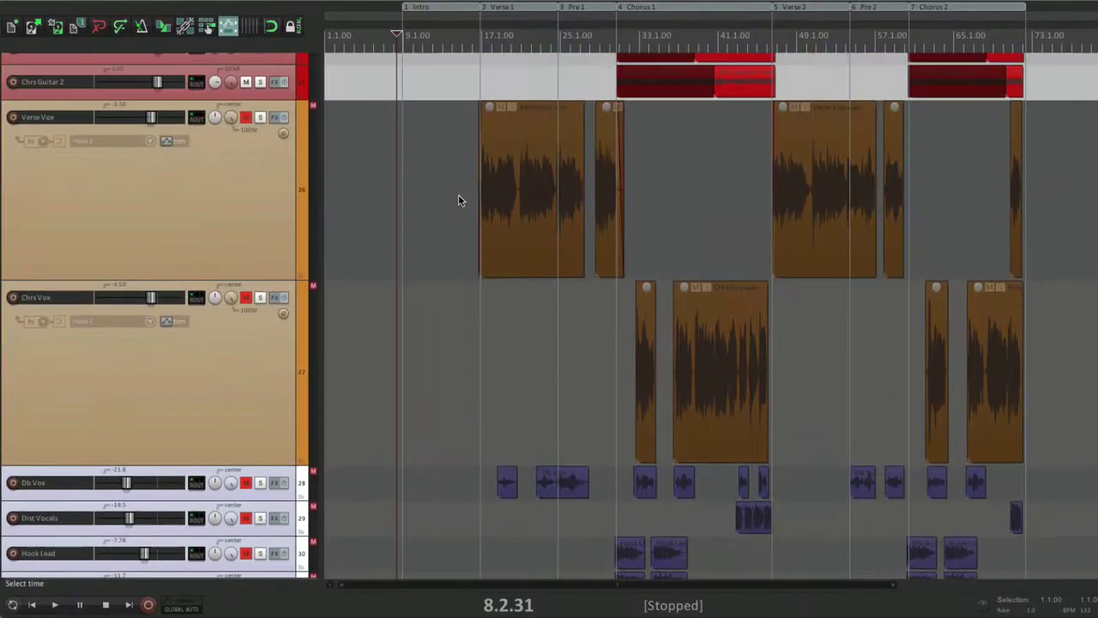
pyautogui.scroll(-3, 444, 359)
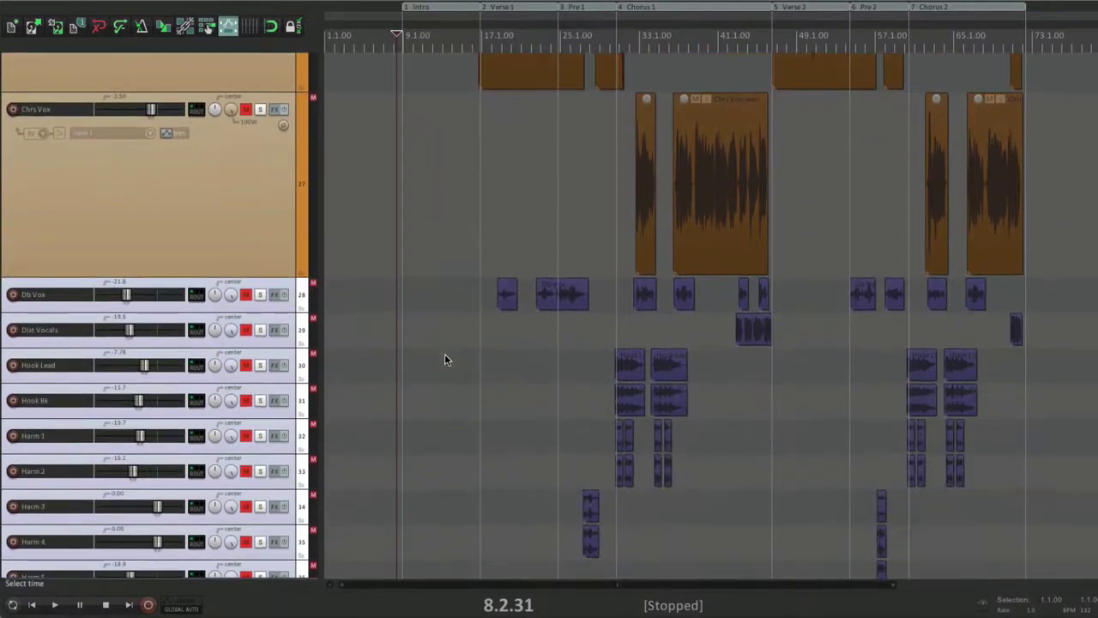
pyautogui.scroll(-2, 445, 357)
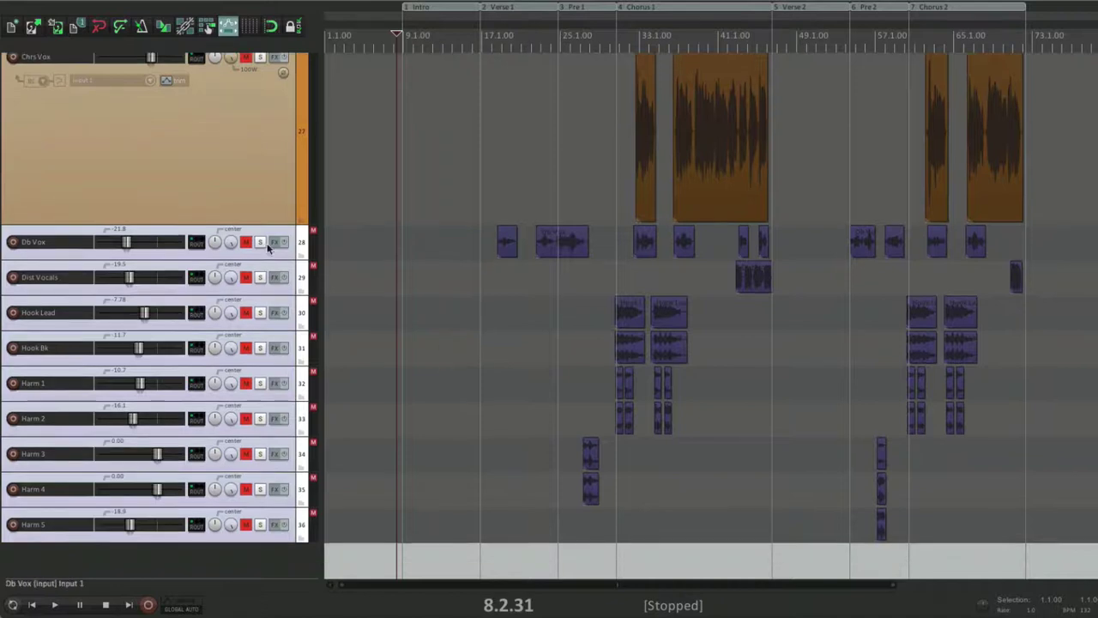
pyautogui.moveTo(245, 242); pyautogui.dragTo(245, 524)
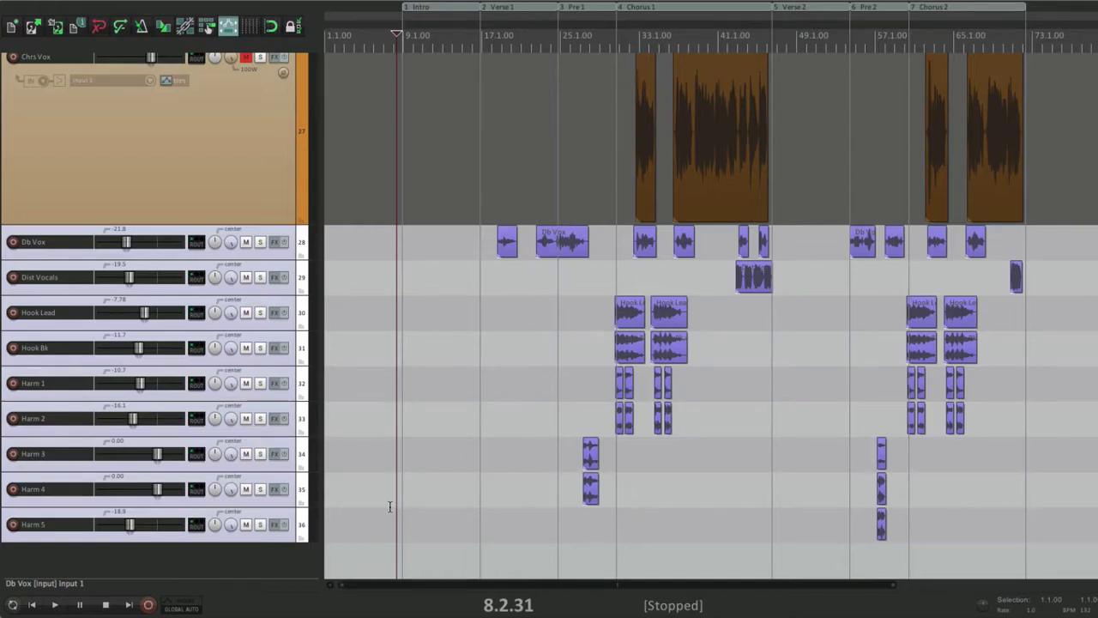
# Change the render file name to "$project - Mix #1 - TV Track", add it to the render queue, and check the queue
pyautogui.press('super+alt+r')
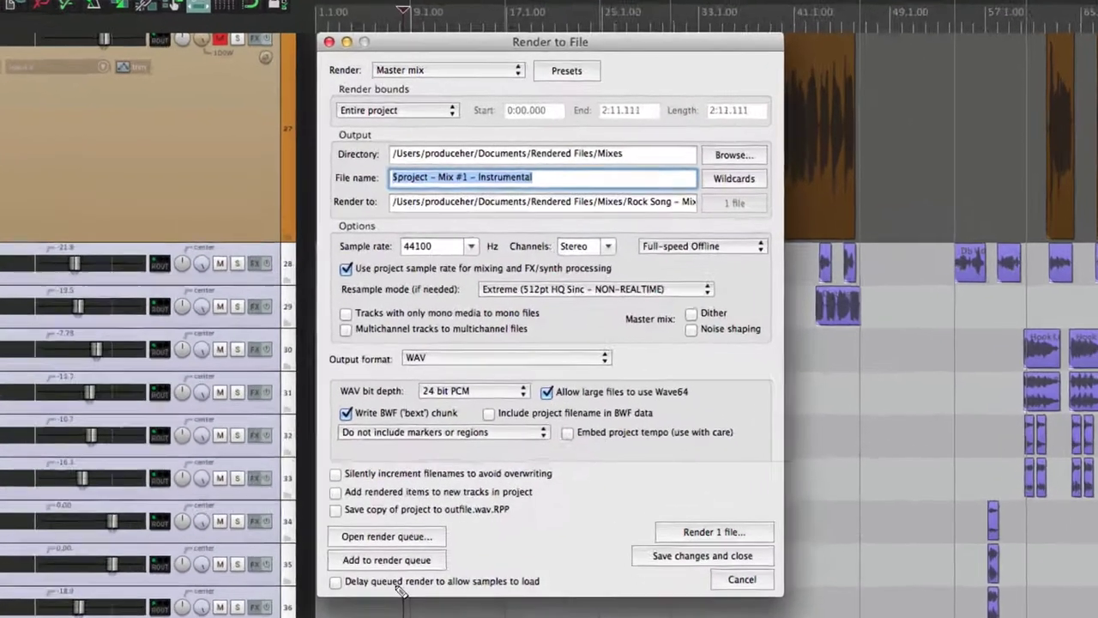
pyautogui.write('TV Track')
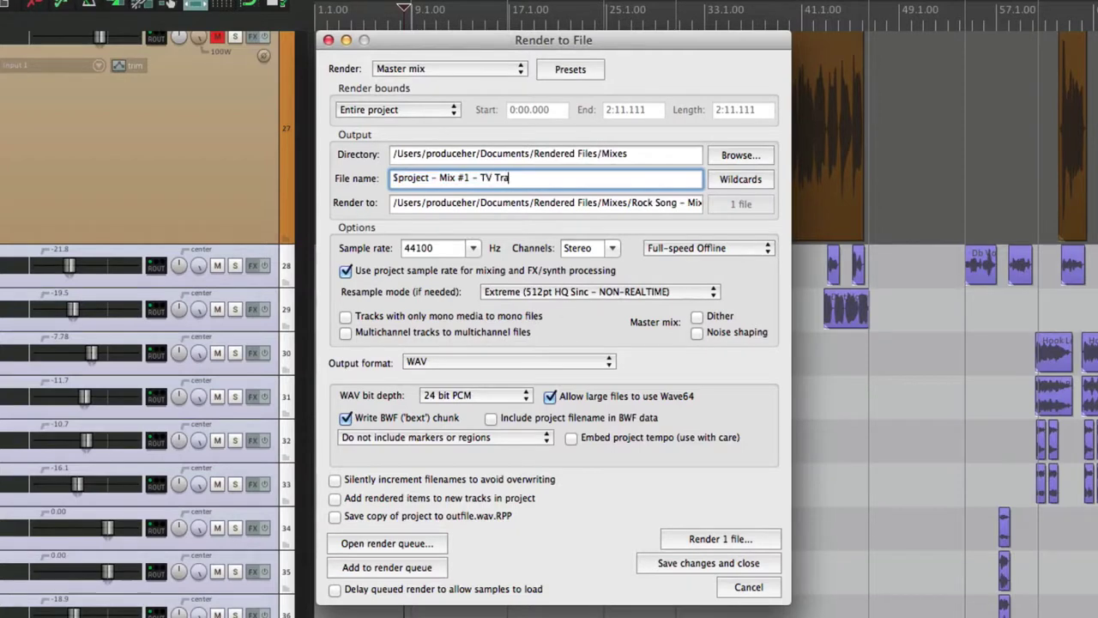
pyautogui.click(407, 569)
pyautogui.click(410, 545)
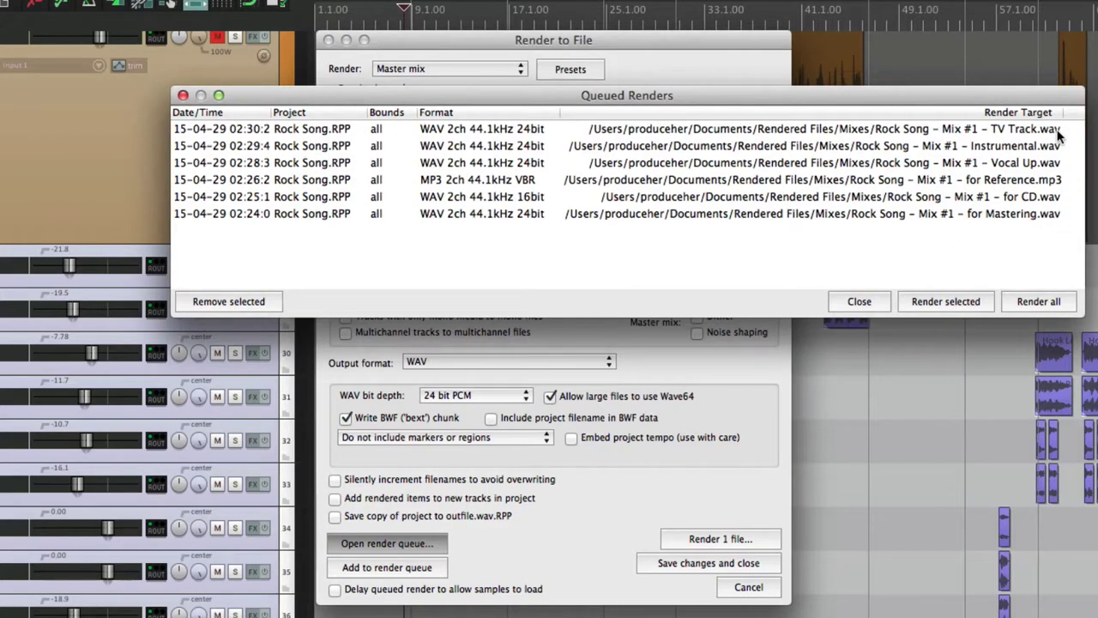
pyautogui.click(861, 300)
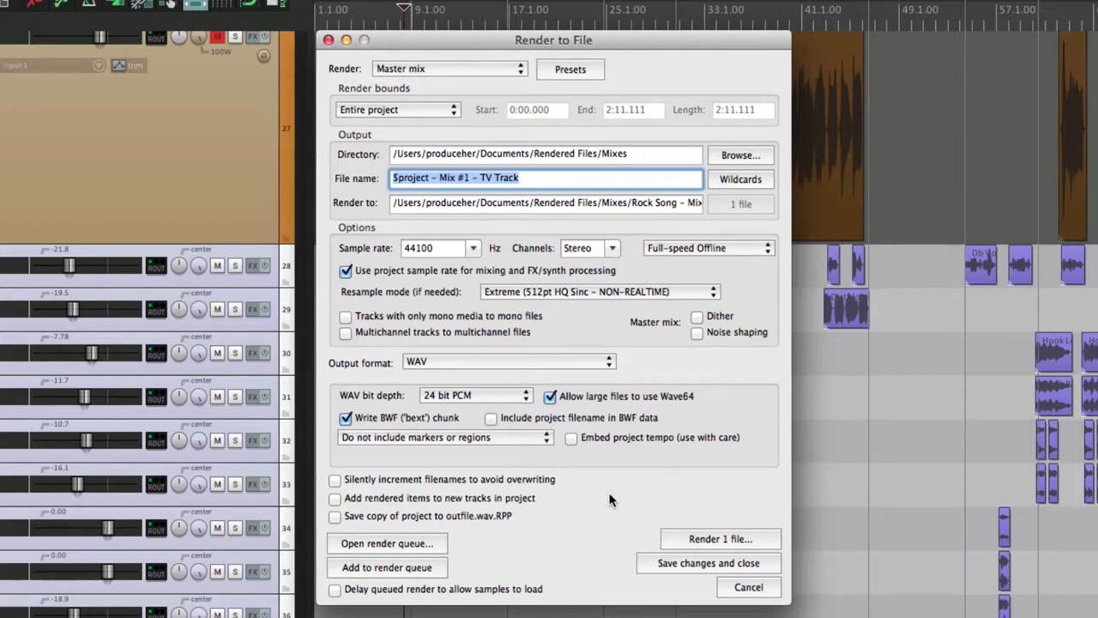
pyautogui.click(454, 72)
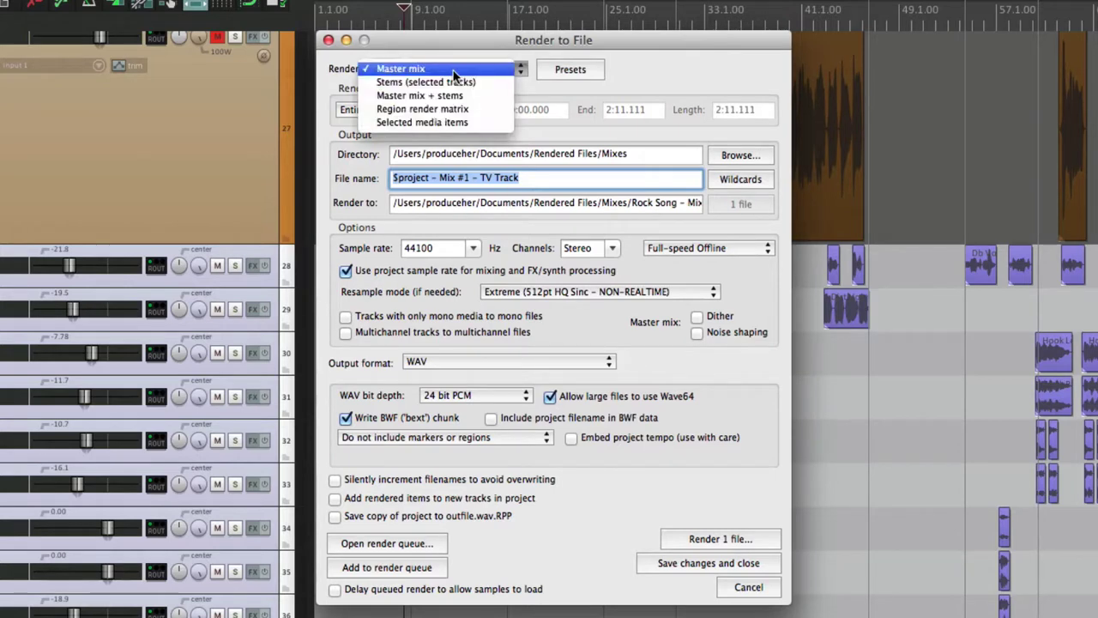
pyautogui.click(461, 81)
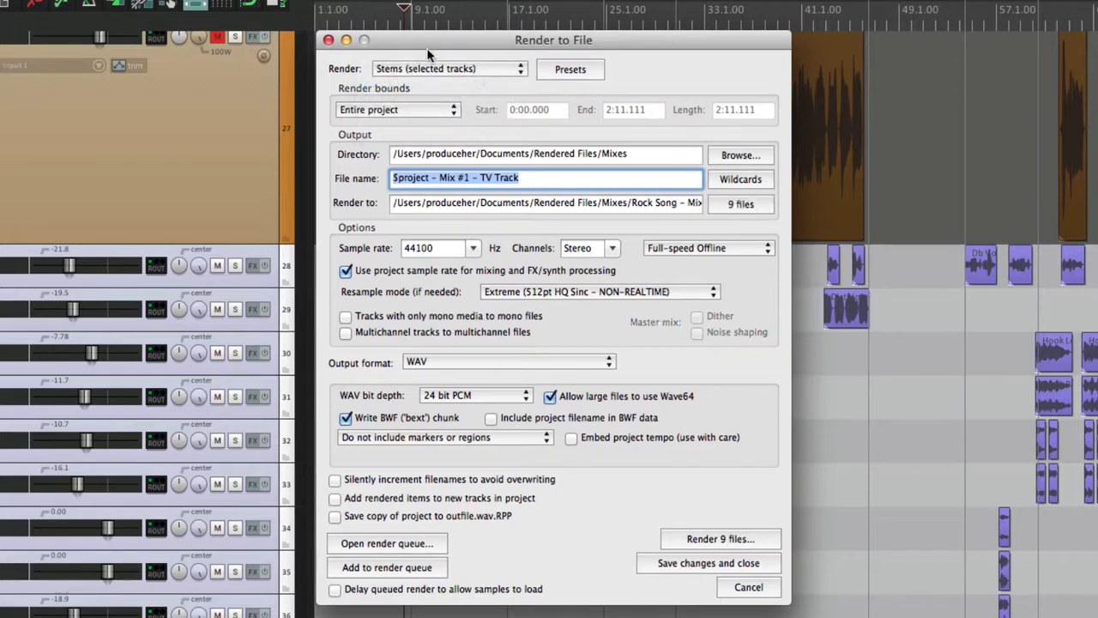
pyautogui.click(328, 39)
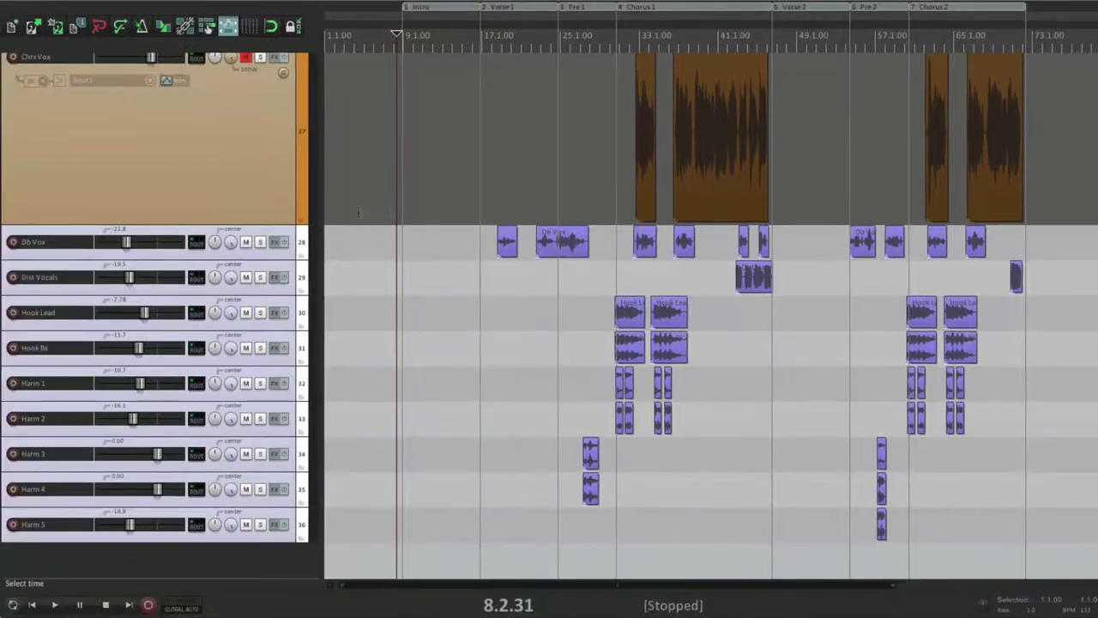
# Unmute the two lead vocal tracks, Verse Vox and Chrs Vox
pyautogui.scroll(5, 374, 243)
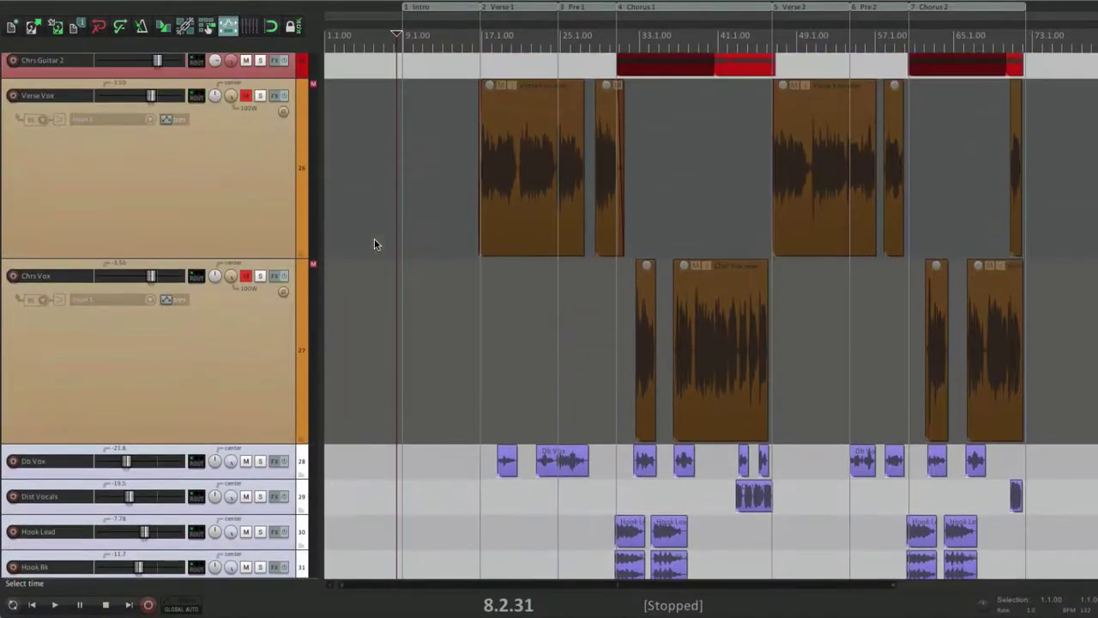
pyautogui.click(245, 95)
pyautogui.click(246, 275)
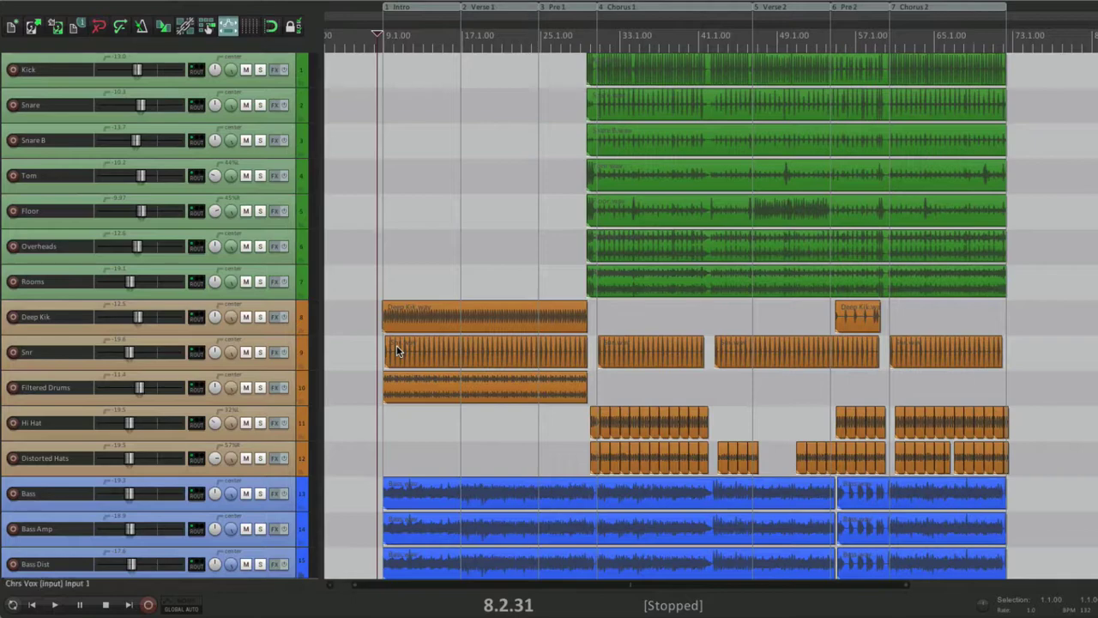
# Select all drum and bass tracks, from Kick through Bass Dist
pyautogui.hscroll(-1, 396, 345)
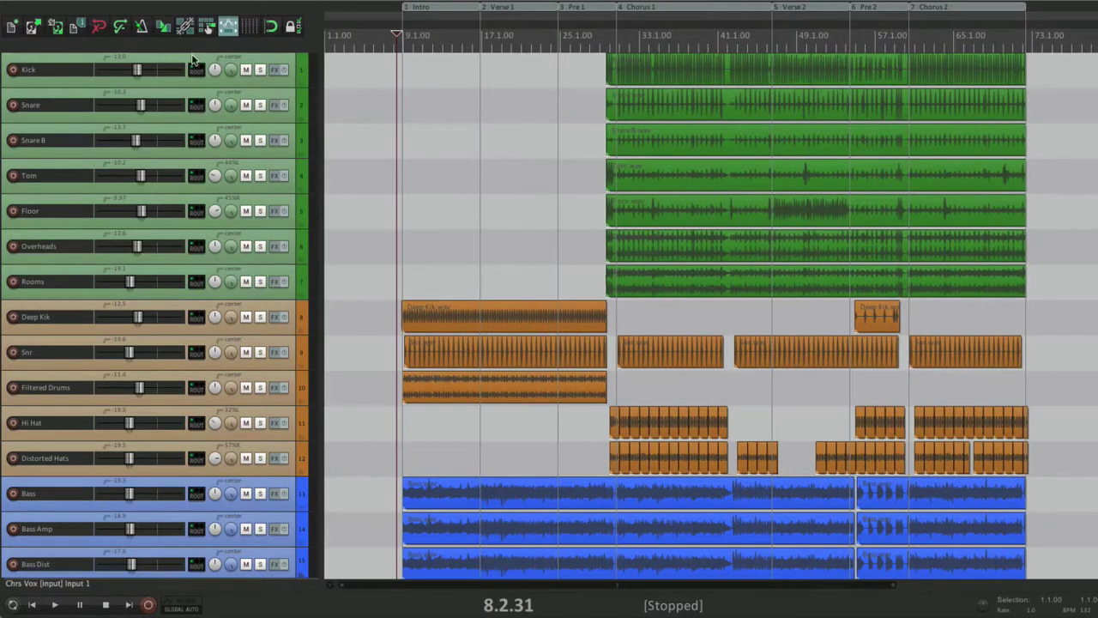
pyautogui.scroll(-5, 459, 416)
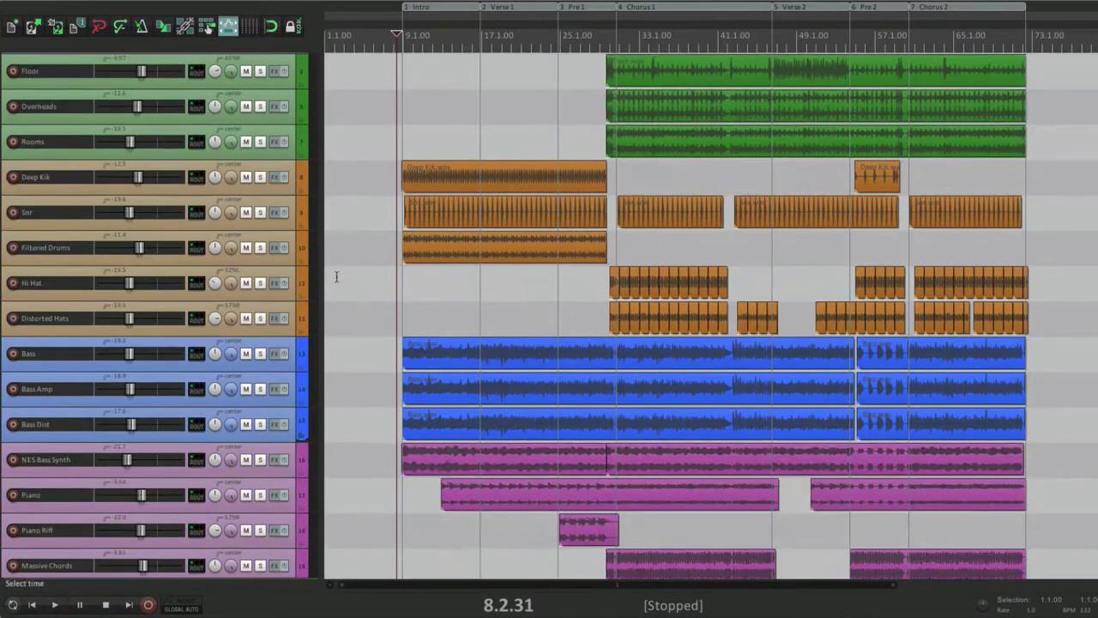
pyautogui.scroll(-4, 370, 312)
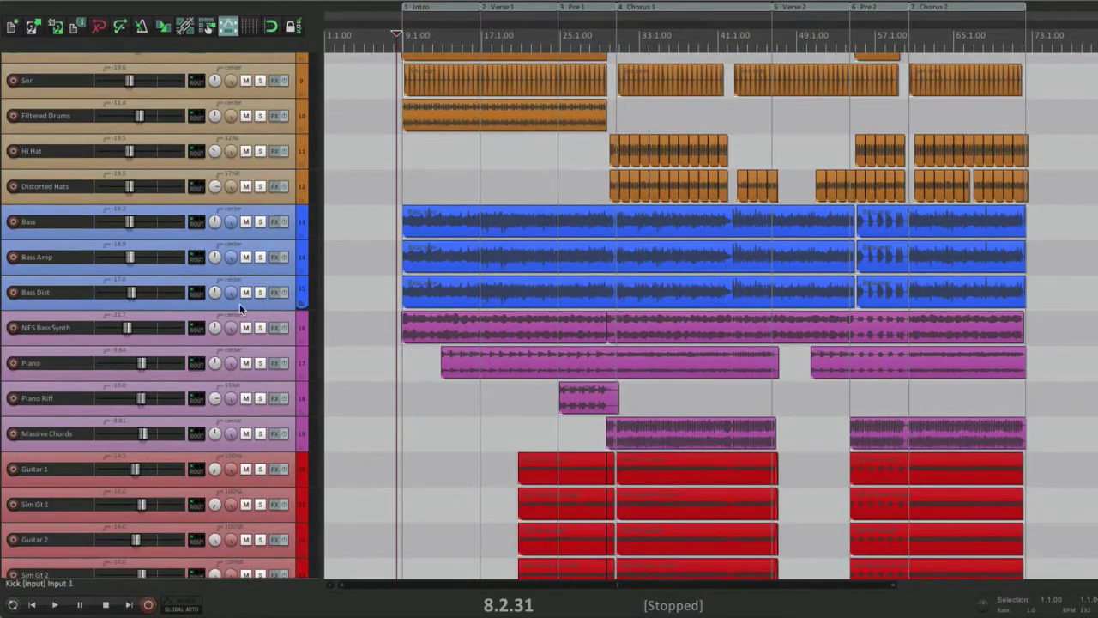
pyautogui.keyDown('shift'); pyautogui.click(221, 305); pyautogui.keyUp('shift')
pyautogui.scroll(4, 397, 278)
pyautogui.hscroll(3, 397, 279)
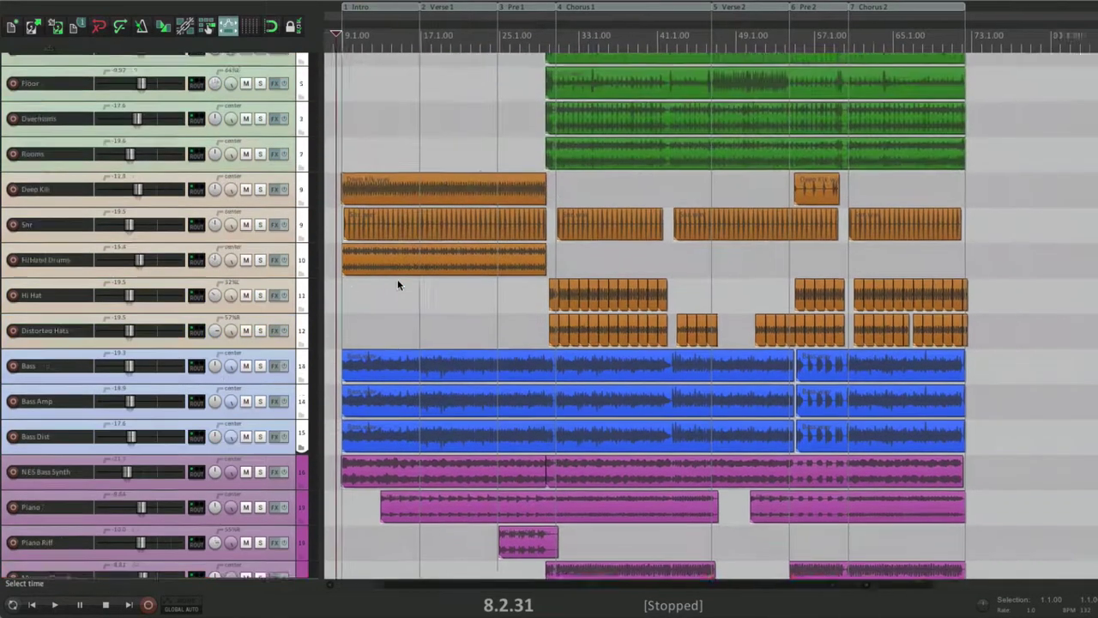
pyautogui.scroll(4, 397, 279)
pyautogui.hscroll(3, 397, 278)
pyautogui.hscroll(-6, 397, 279)
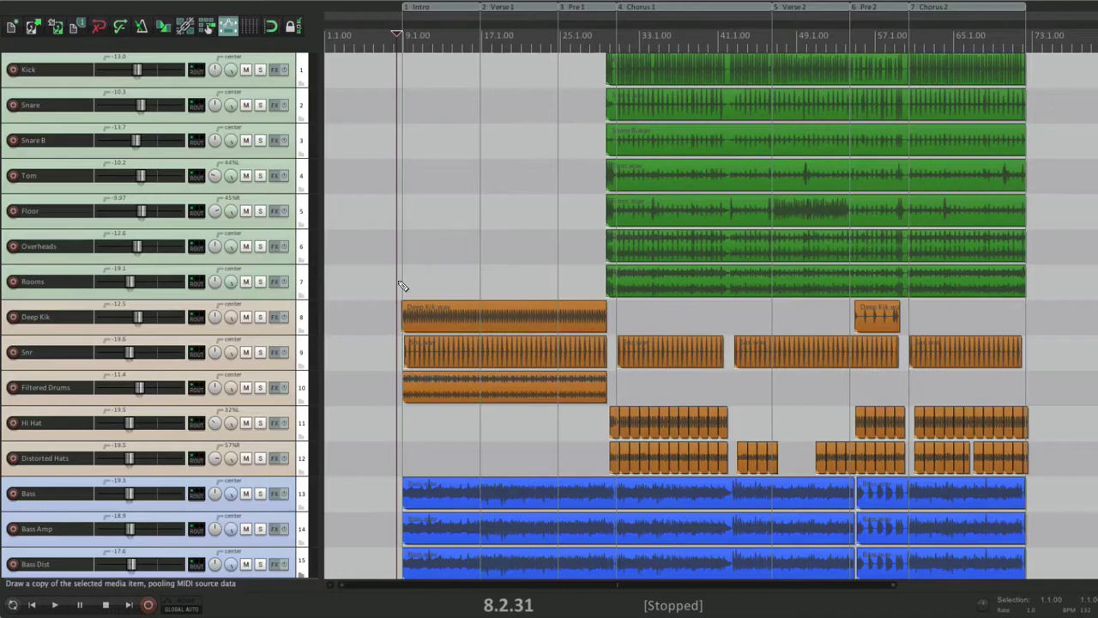
# Set the render source to Stems (selected tracks) with Time selection as the bounds, and close the render settings
pyautogui.press('super+alt+r')
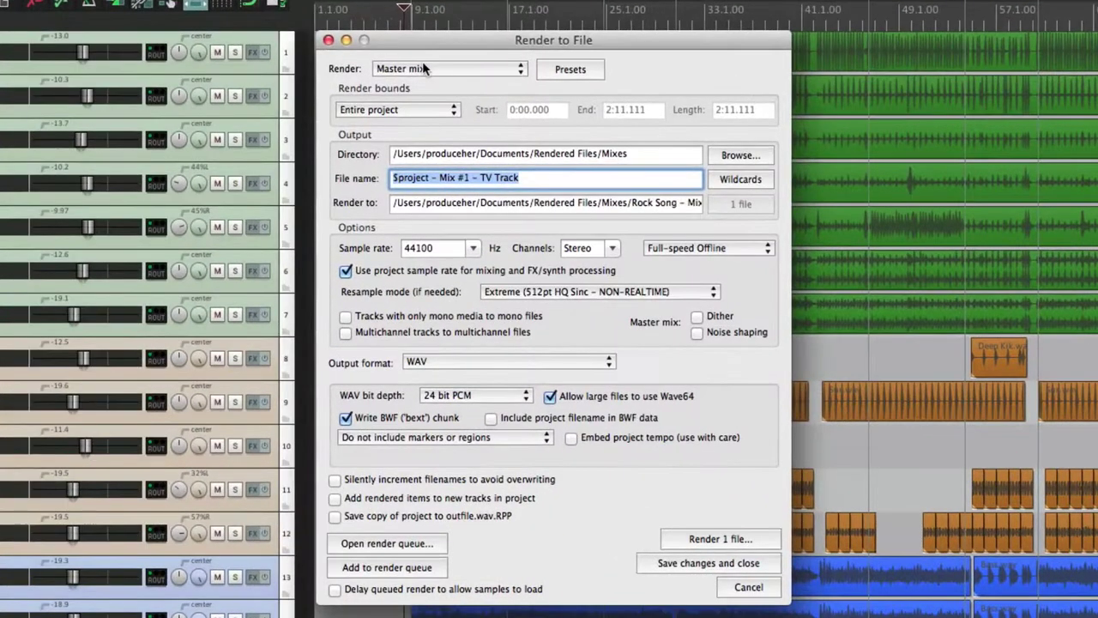
pyautogui.click(422, 68)
pyautogui.click(446, 81)
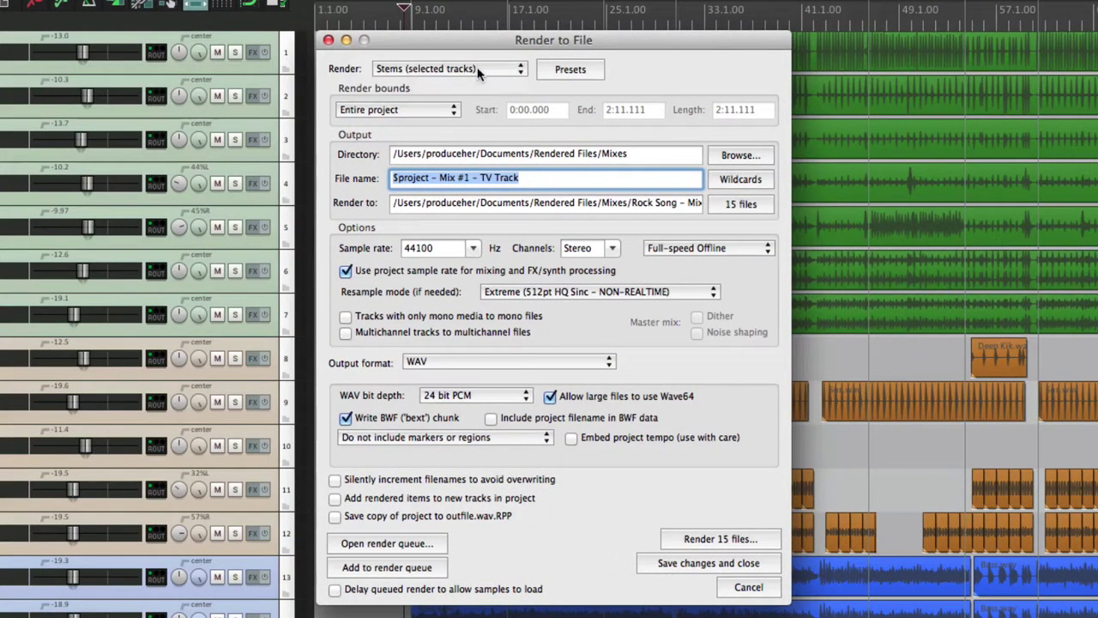
pyautogui.click(450, 109)
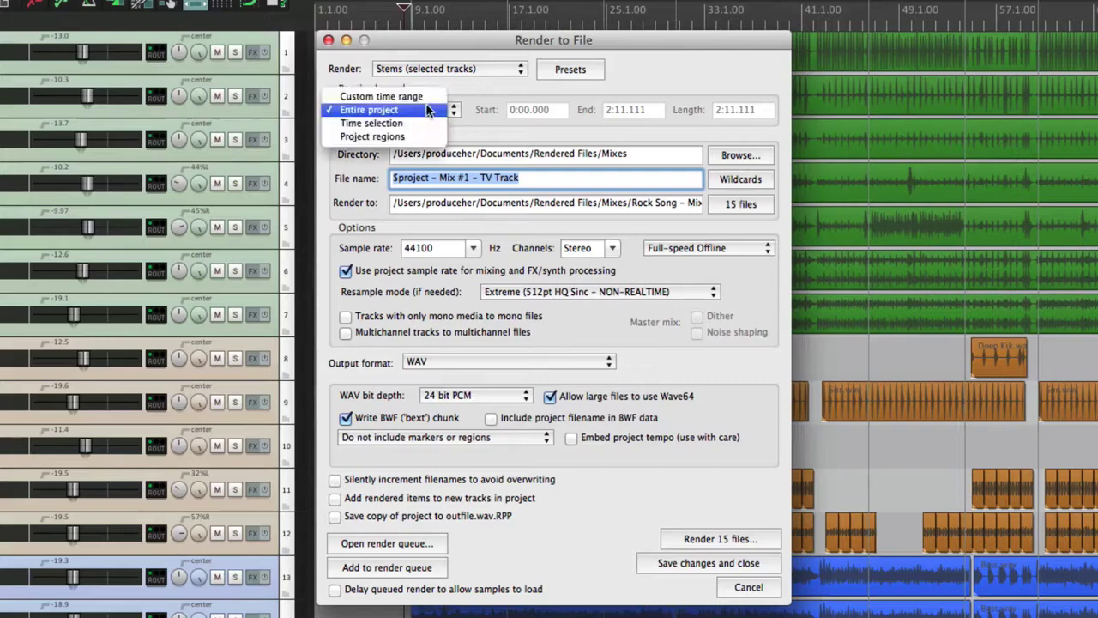
pyautogui.click(423, 123)
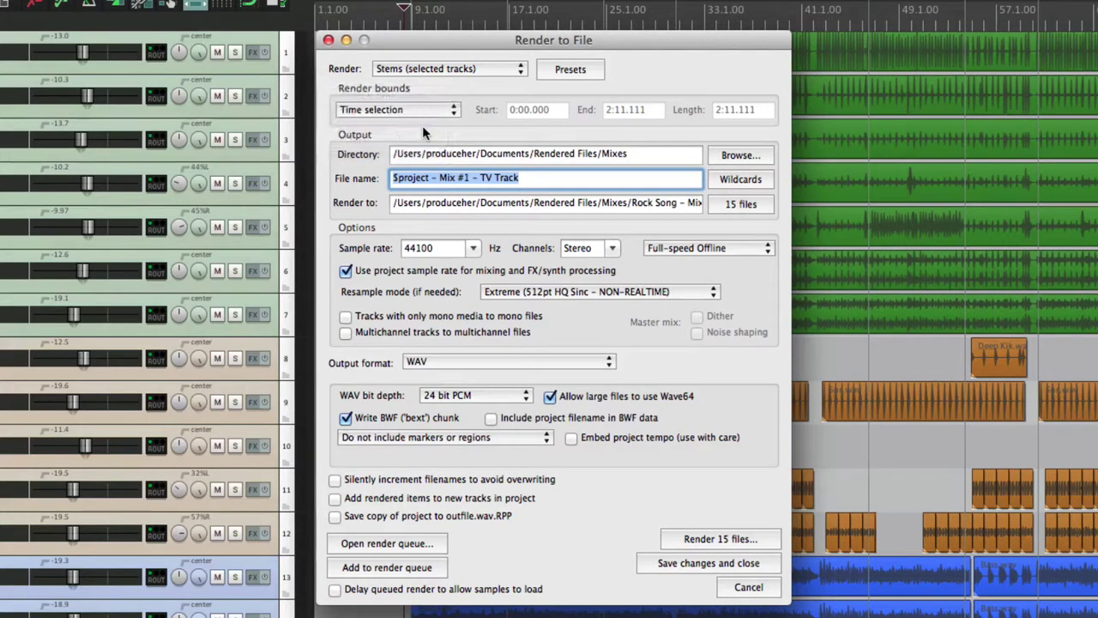
pyautogui.click(328, 40)
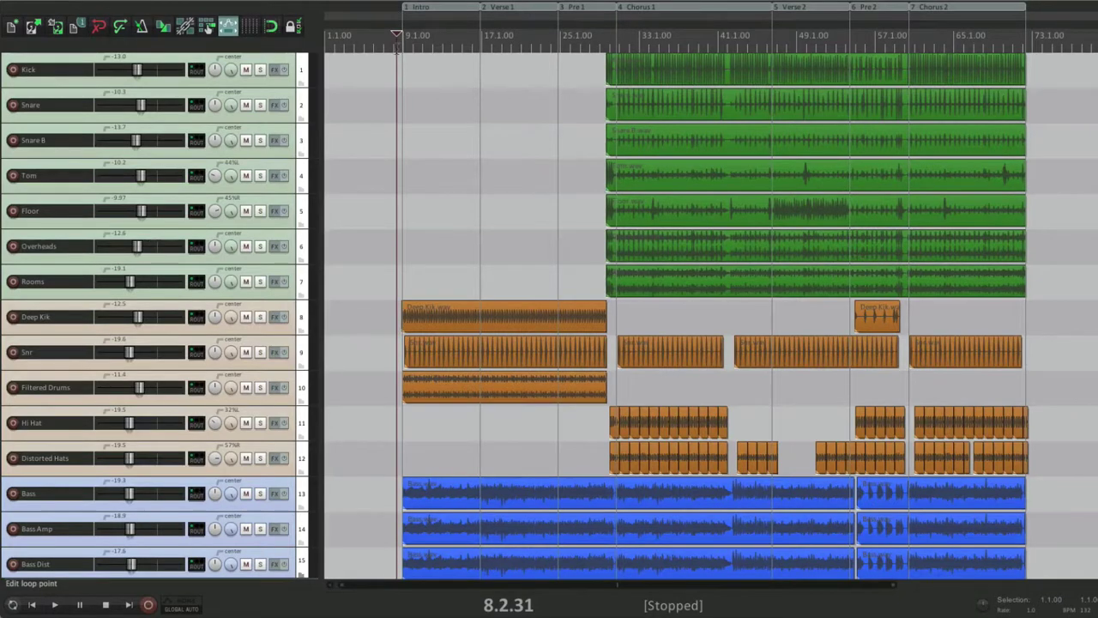
# Make a time selection from the start of the Intro to just inside Chorus 1, and set the render bounds to Time selection
pyautogui.moveTo(401, 50); pyautogui.dragTo(627, 62)
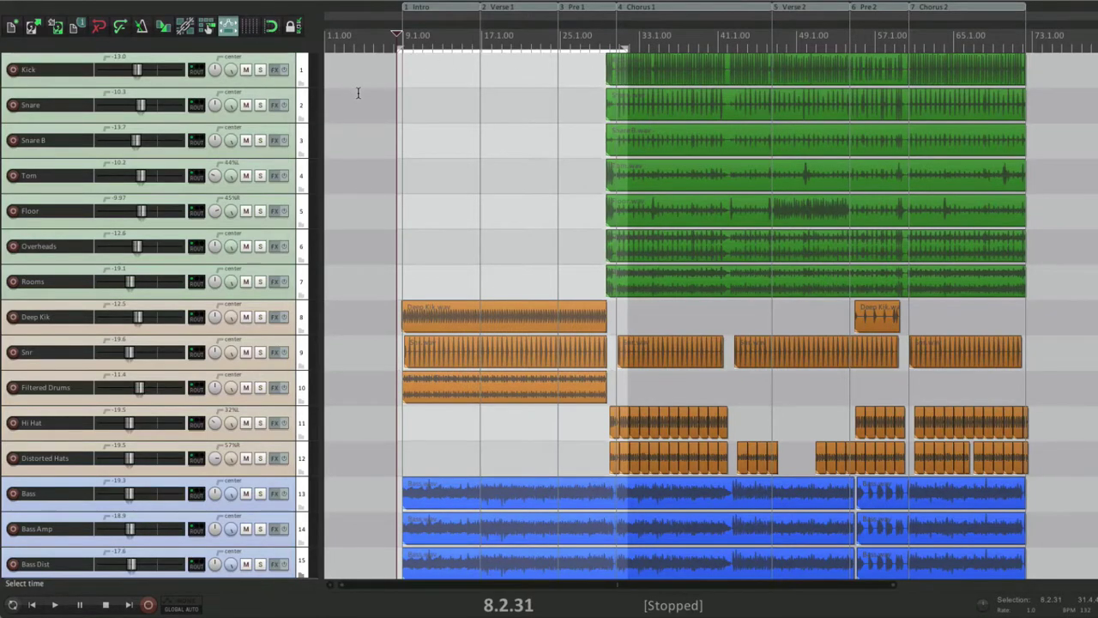
pyautogui.press('super+alt+r')
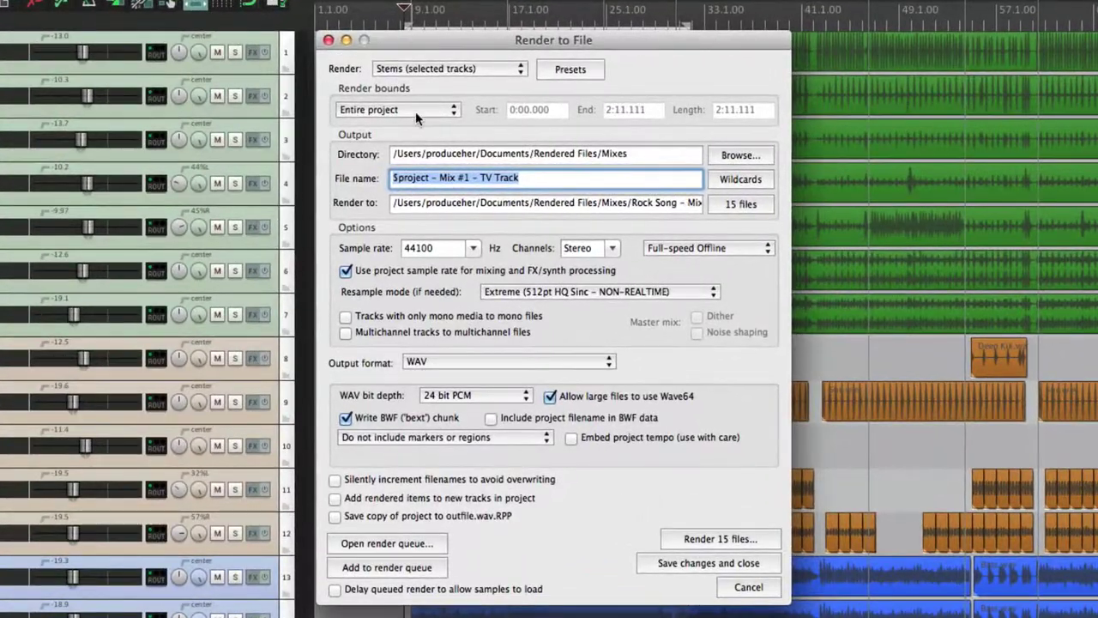
pyautogui.click(416, 117)
pyautogui.click(422, 122)
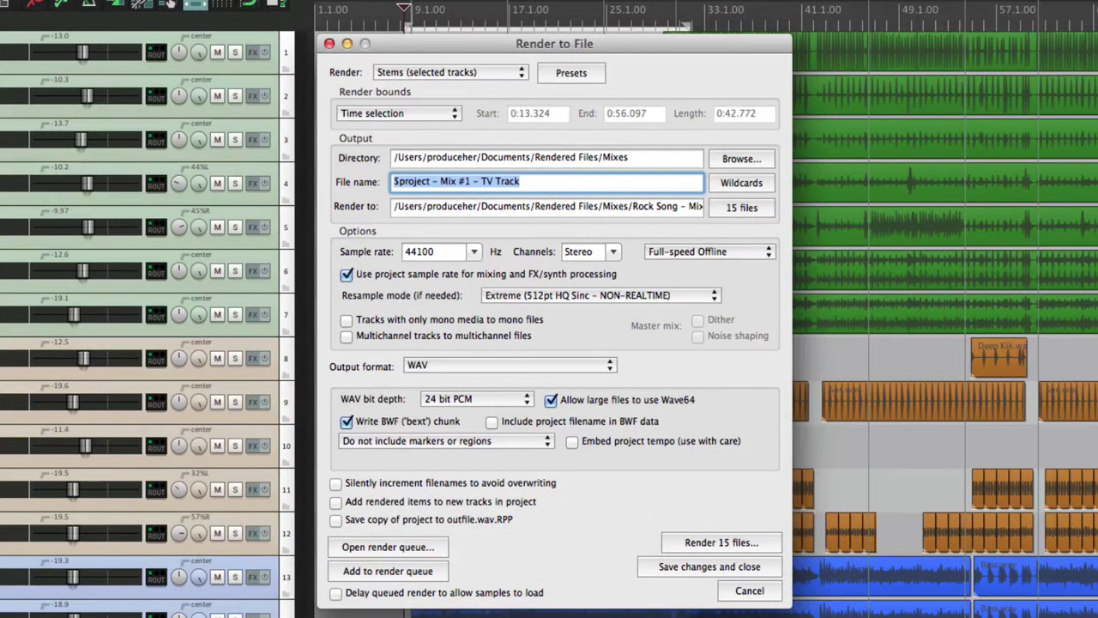
# Replace the mix label in the render file name with the track wildcard, making it "$project - $track"
pyautogui.press('Right')
pyautogui.press('BackSpace')
pyautogui.press('BackSpace')
pyautogui.press('BackSpace')
pyautogui.press('BackSpace')
pyautogui.press('BackSpace')
pyautogui.press('BackSpace')
pyautogui.press('BackSpace')
pyautogui.press('BackSpace')
pyautogui.press('BackSpace')
pyautogui.press('BackSpace')
pyautogui.press('BackSpace')
pyautogui.press('BackSpace')
pyautogui.press('BackSpace')
pyautogui.press('BackSpace')
pyautogui.press('BackSpace')
pyautogui.press('BackSpace')
pyautogui.press('BackSpace')
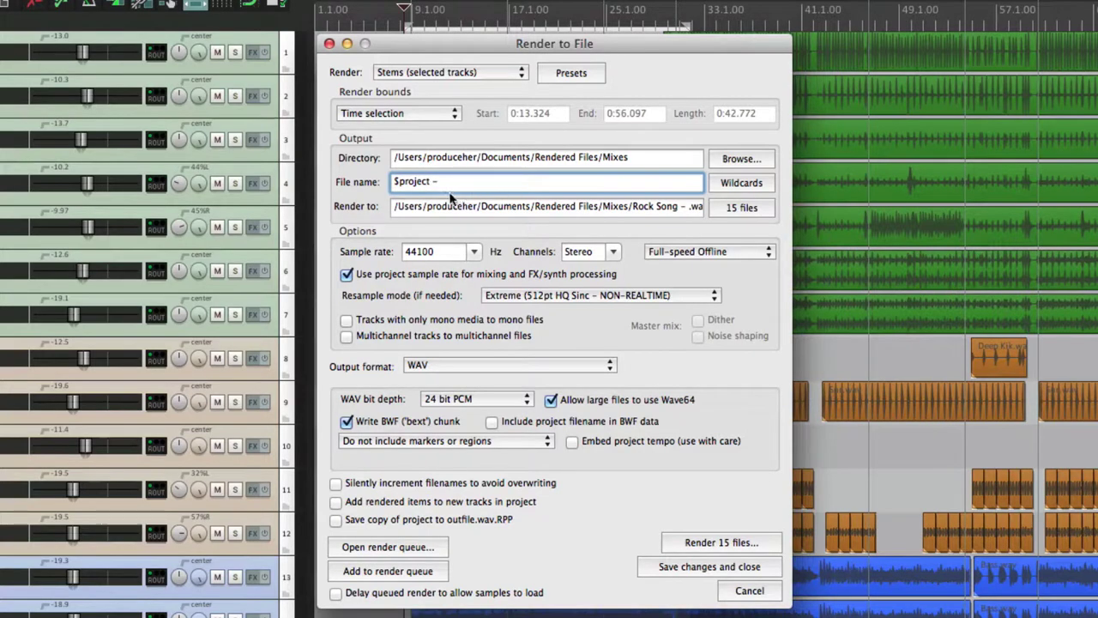
pyautogui.click(741, 182)
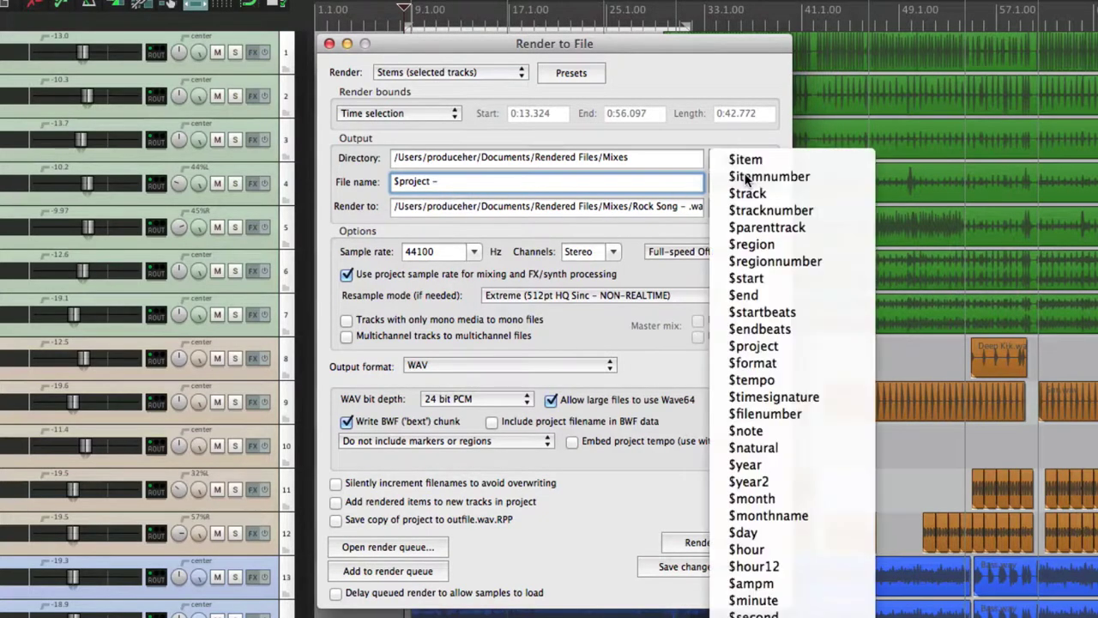
pyautogui.click(813, 196)
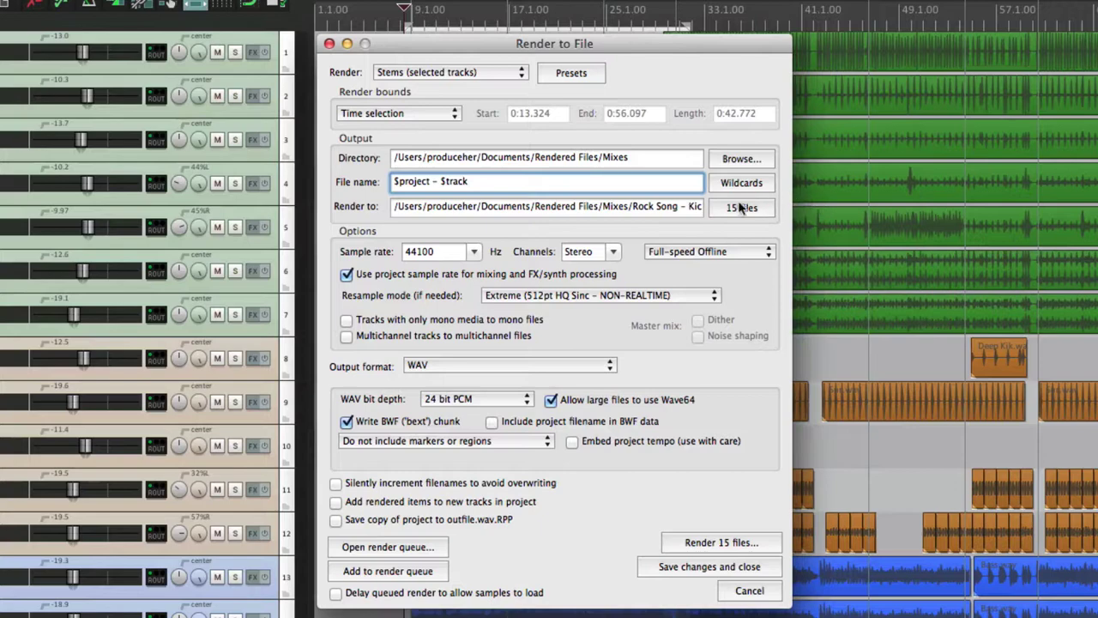
# Extend the file name to "$project - $track - $tempo BPM" and check the resulting name in the output path
pyautogui.write('-')
pyautogui.click(737, 181)
pyautogui.click(801, 380)
pyautogui.write('BPM')
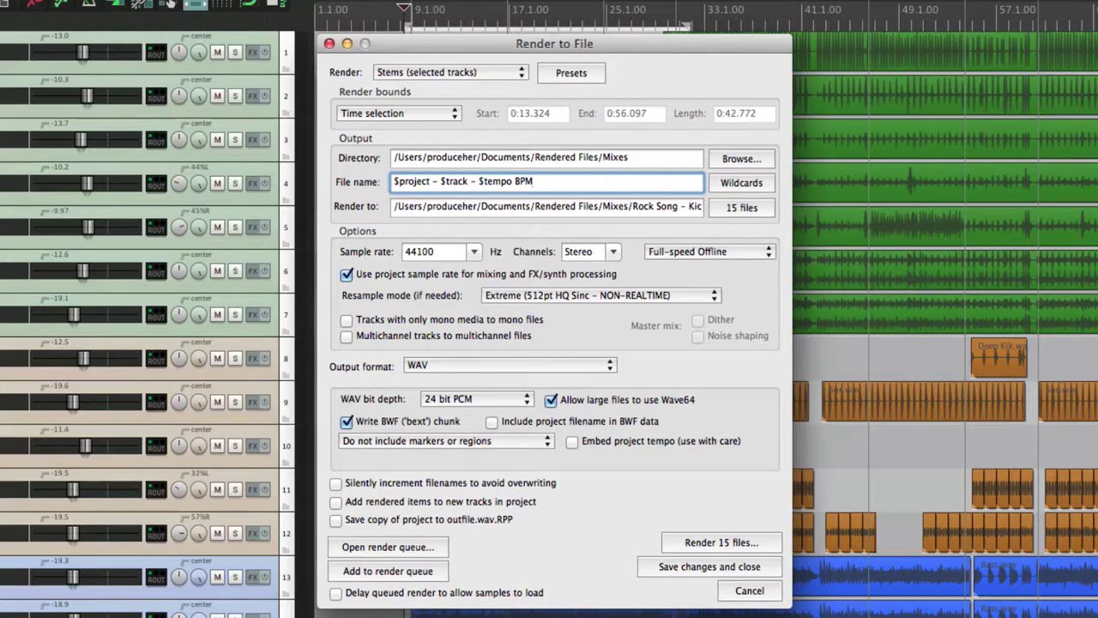
pyautogui.moveTo(645, 209); pyautogui.dragTo(725, 215)
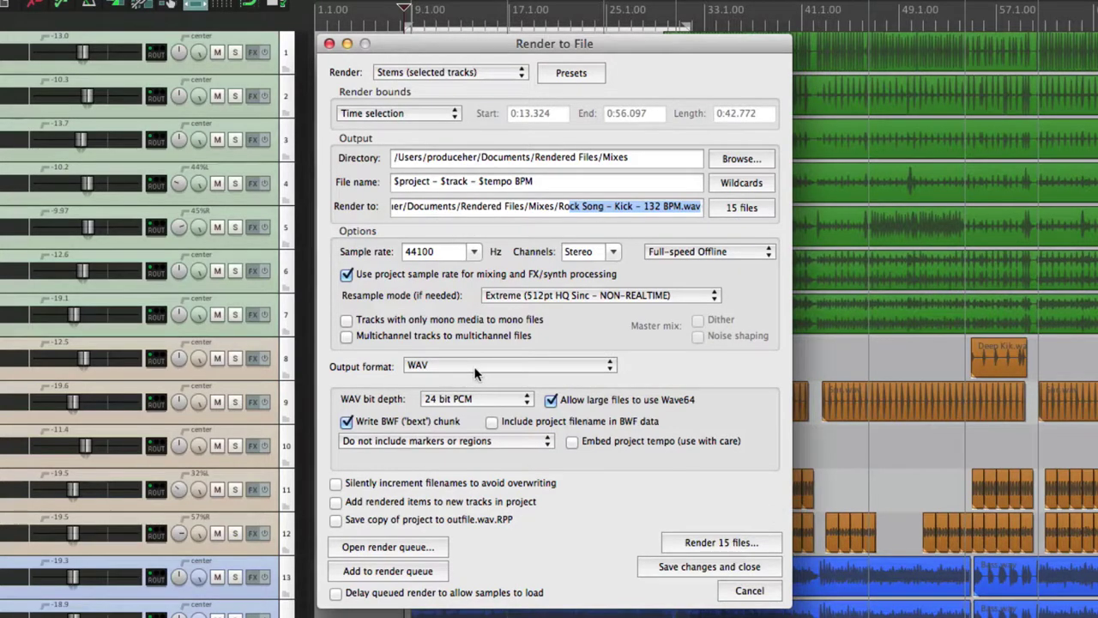
# Enable mono files for mono-only tracks and multichannel files for multichannel tracks, and change the output folder to Stems
pyautogui.click(345, 324)
pyautogui.click(346, 336)
pyautogui.doubleClick(624, 157)
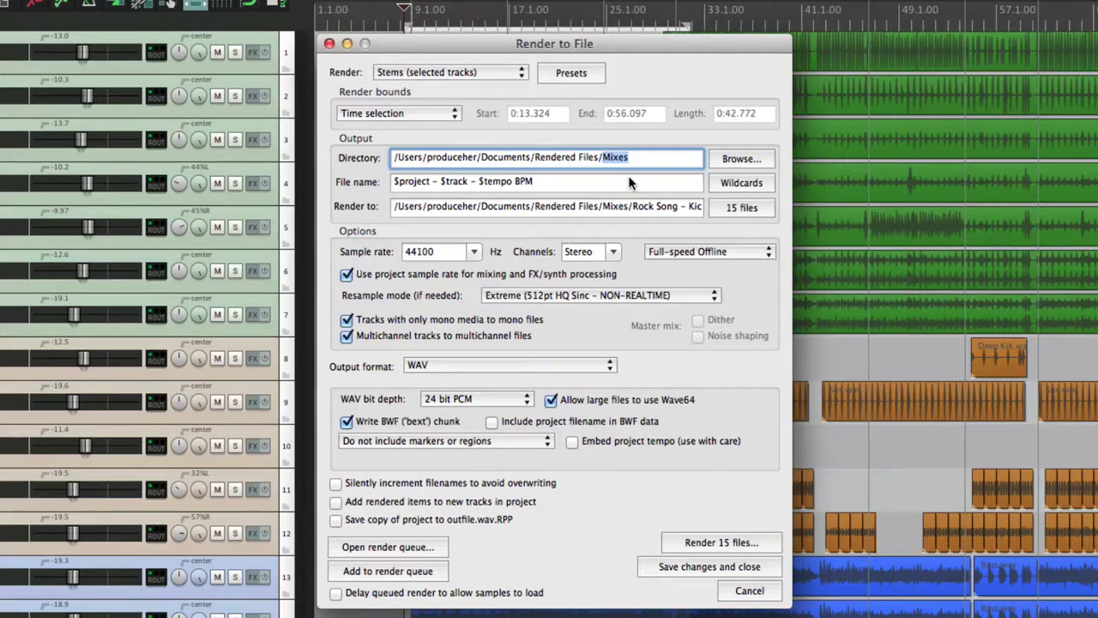
pyautogui.write('Stems')
# Add the drum and bass stems render to the queue, check the queued renders, and close the render settings
pyautogui.click(401, 572)
pyautogui.click(400, 549)
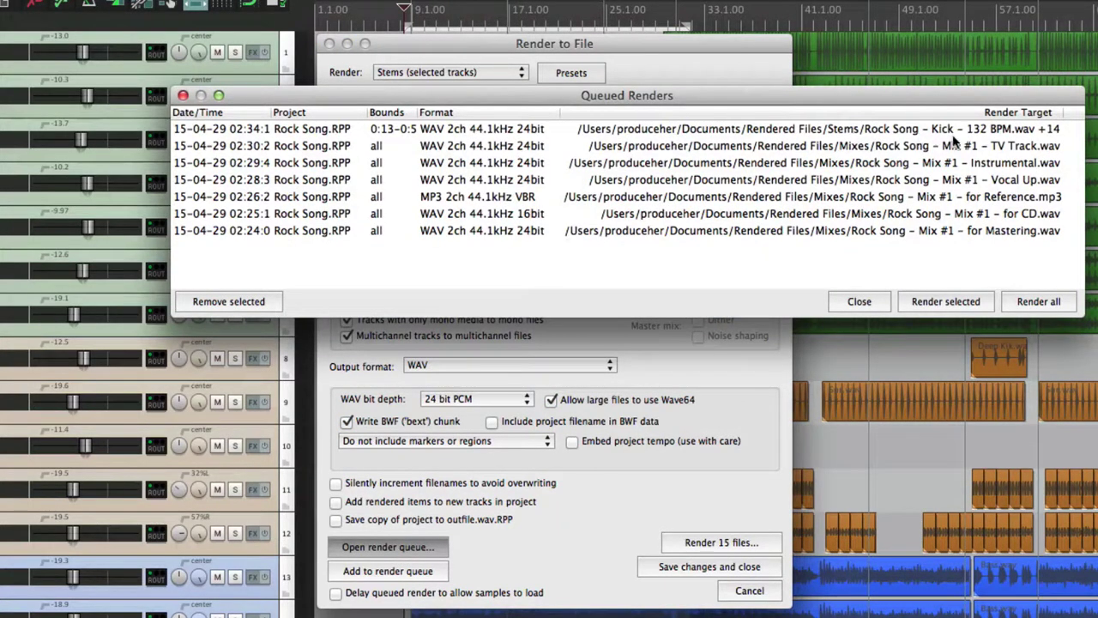
pyautogui.click(841, 307)
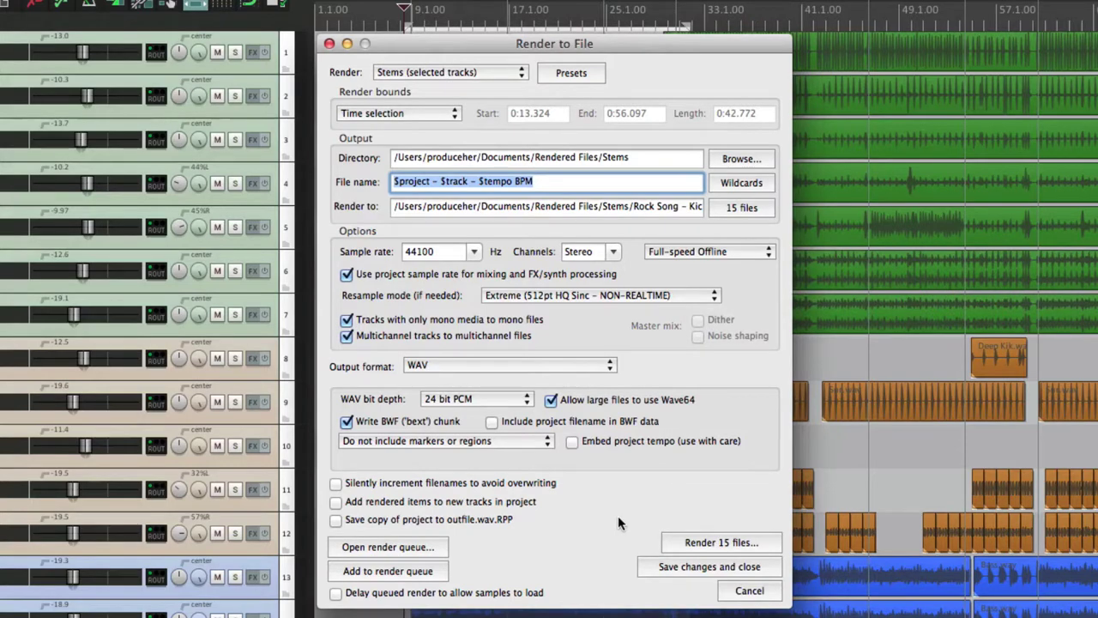
pyautogui.click(328, 43)
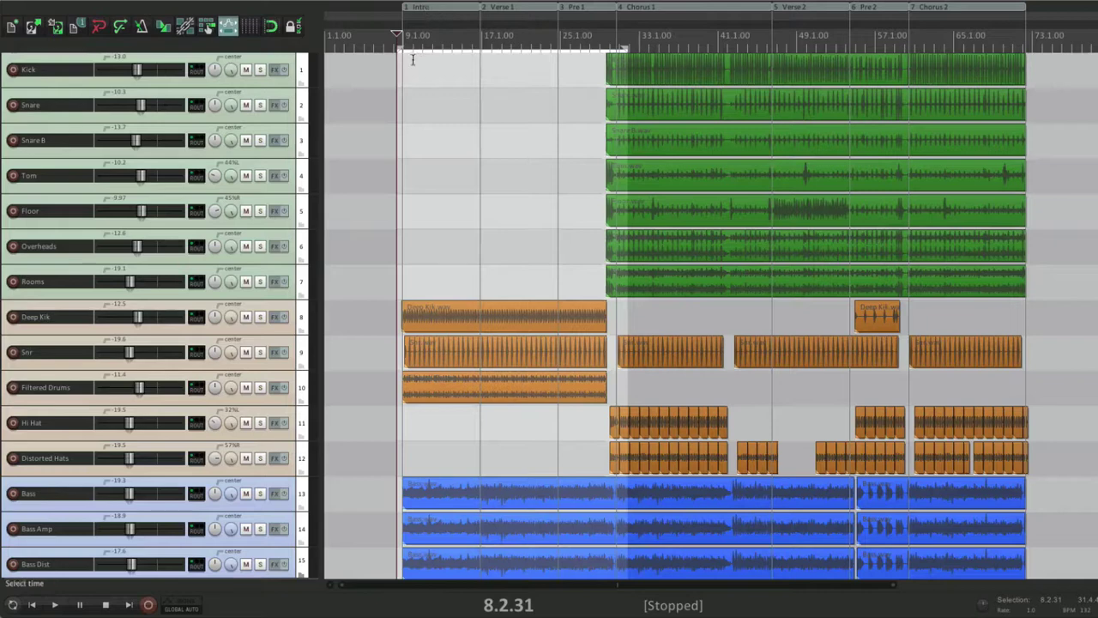
# Clear the time selection and set the render source to Region render matrix
pyautogui.click(413, 59)
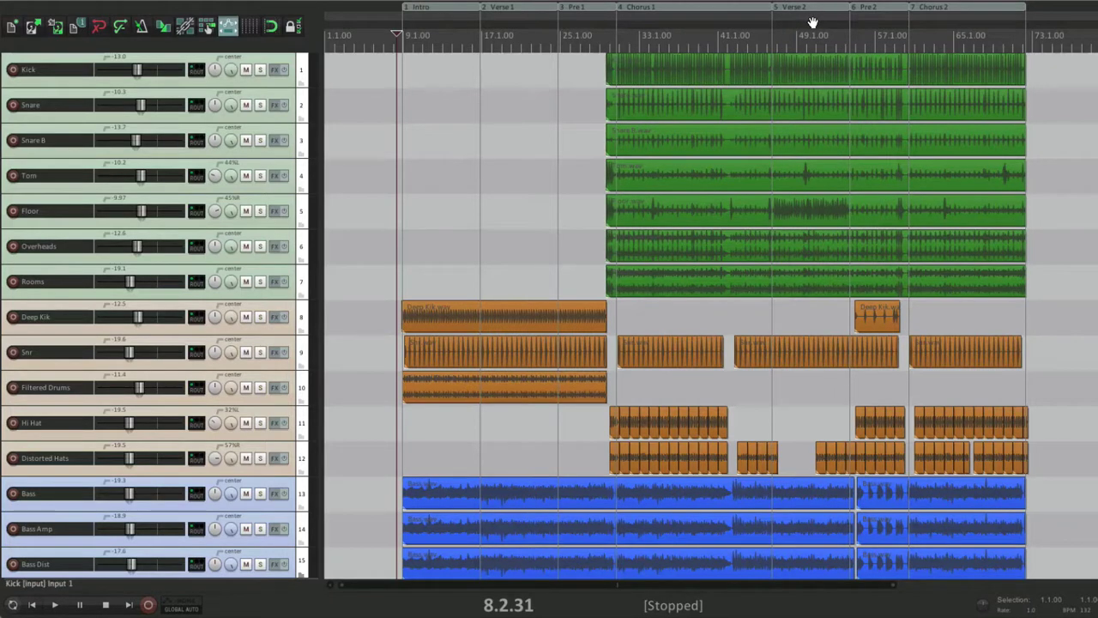
pyautogui.press('super+alt+r')
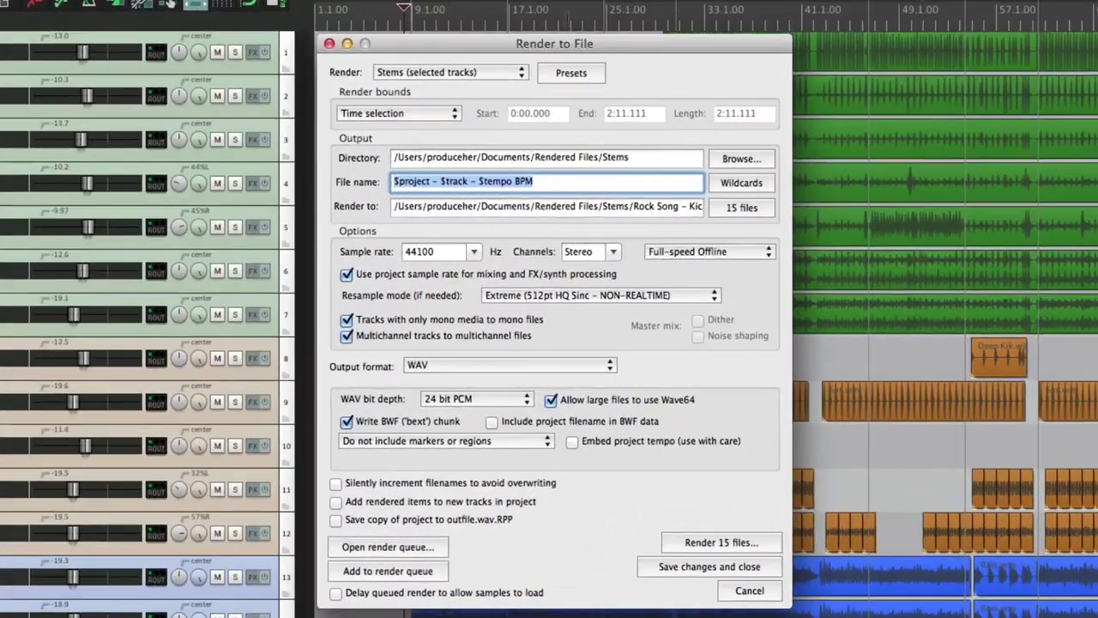
pyautogui.click(437, 81)
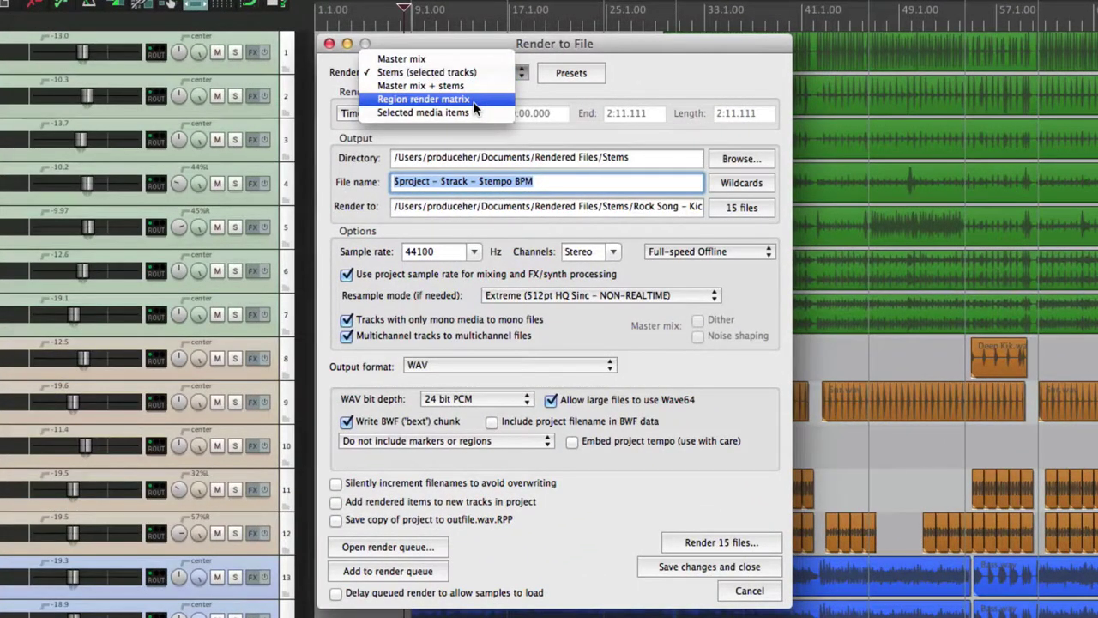
pyautogui.click(473, 99)
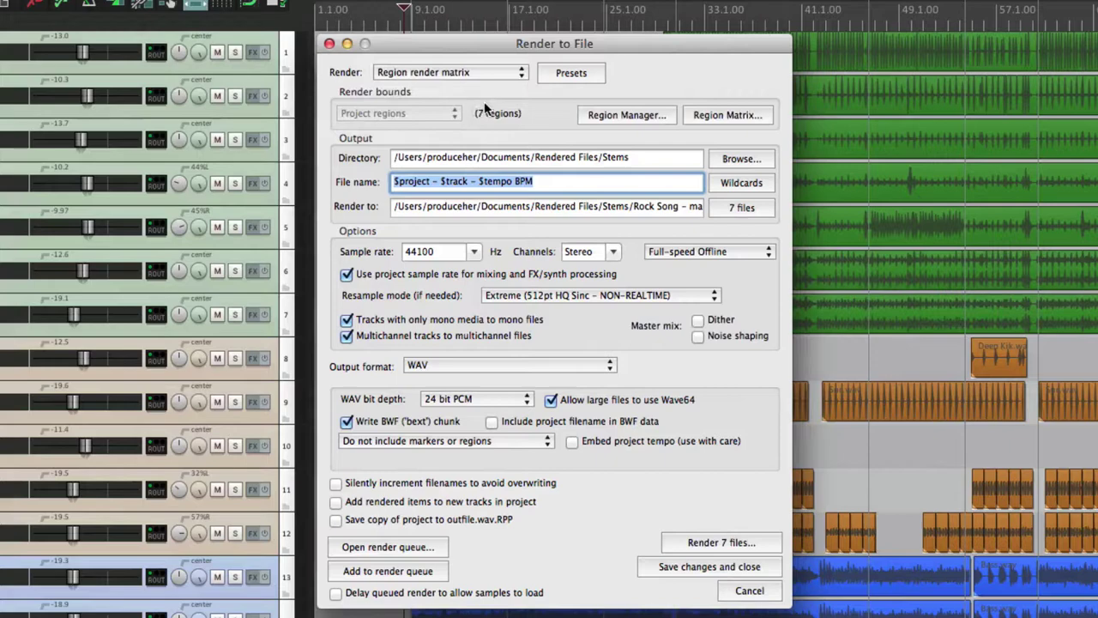
# Open the region render matrix, then assign all tracks to the Intro region and the master mix to Verse 1
pyautogui.click(690, 116)
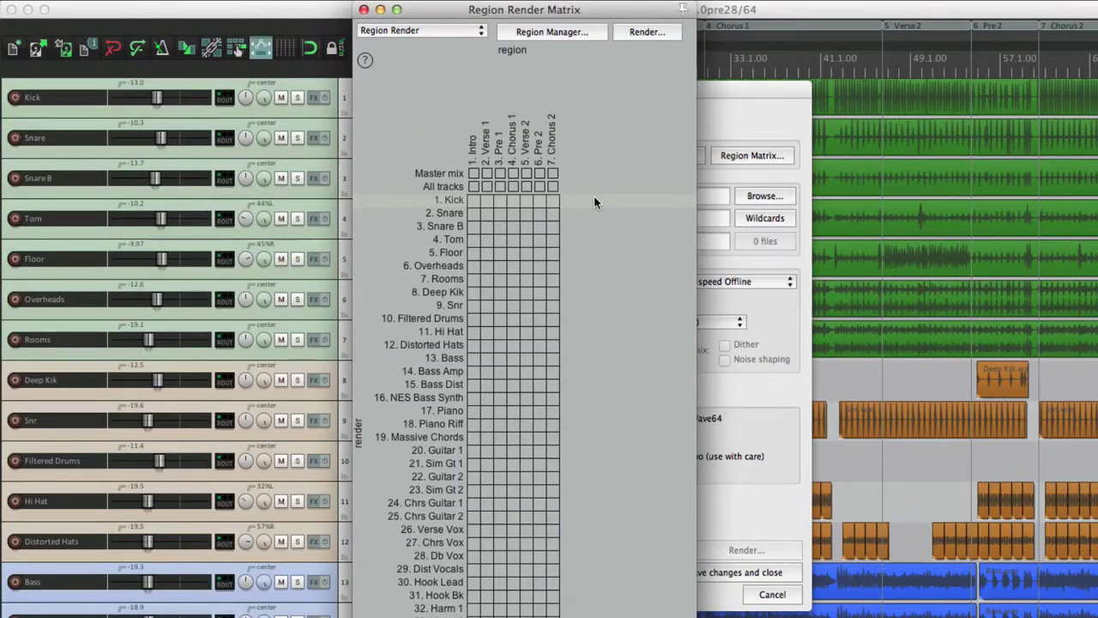
pyautogui.click(474, 186)
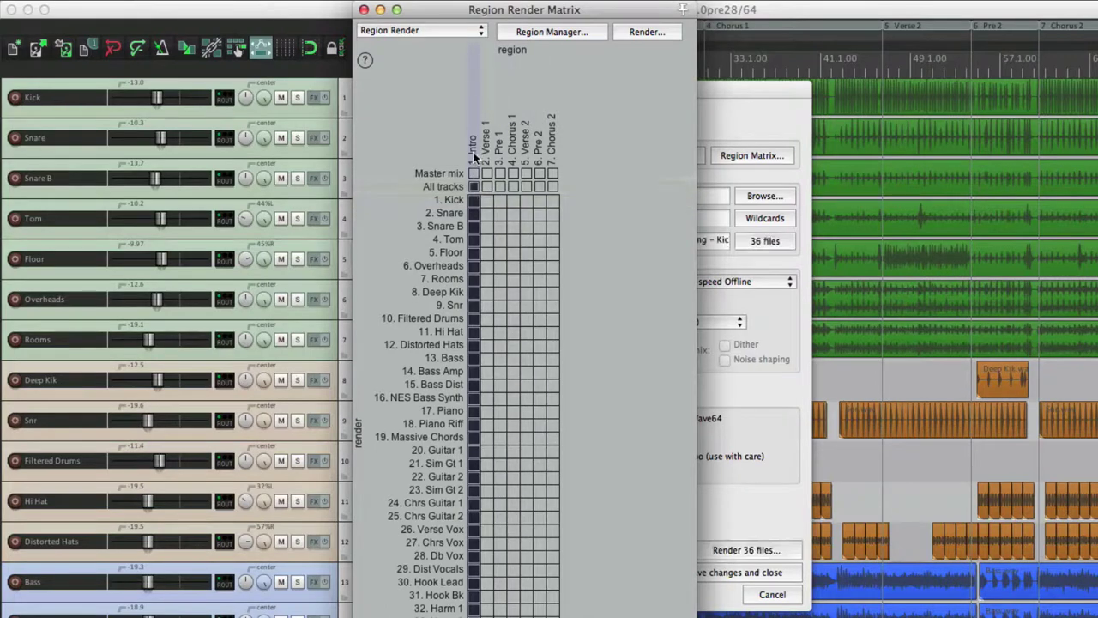
pyautogui.click(486, 173)
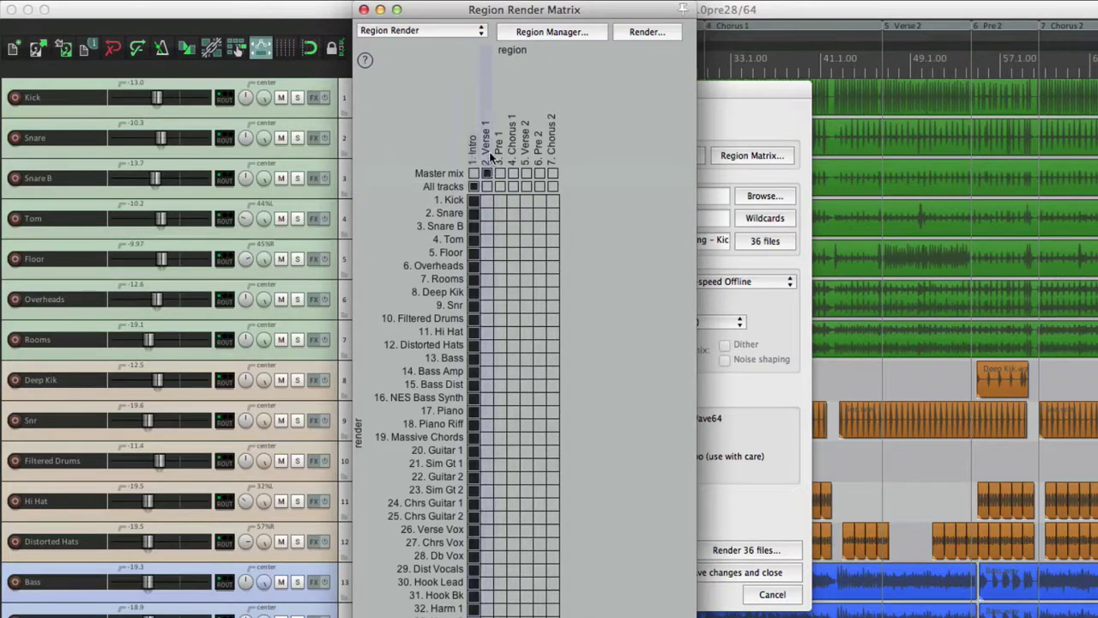
# Try assigning Kick, Snare and Snare B, and also all tracks, to the Pre 1 region, and clear them again
pyautogui.click(499, 204)
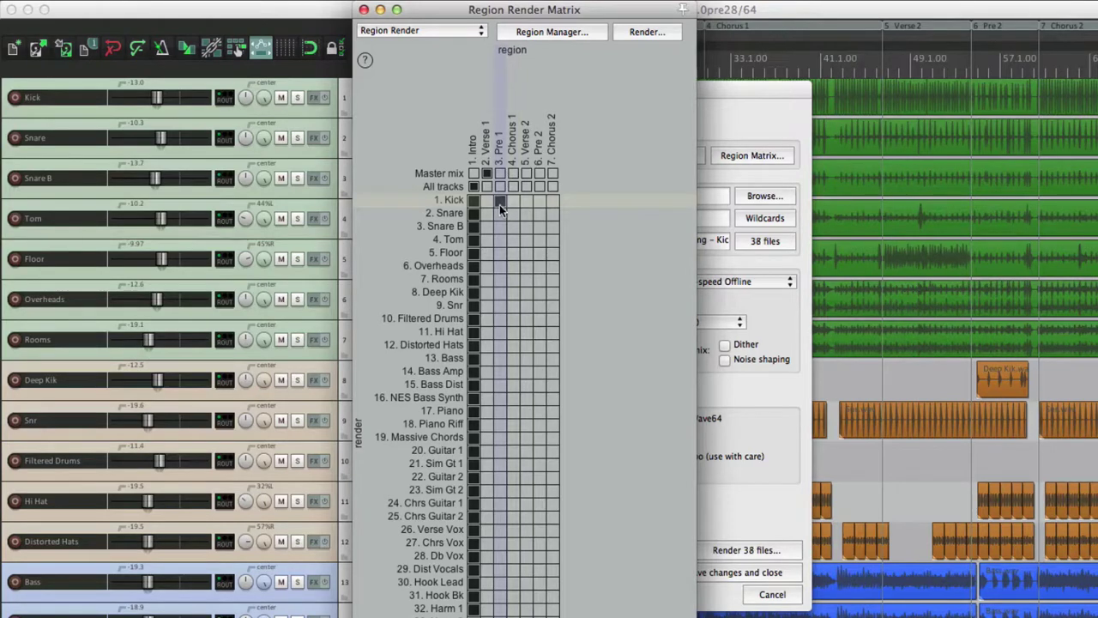
pyautogui.click(499, 222)
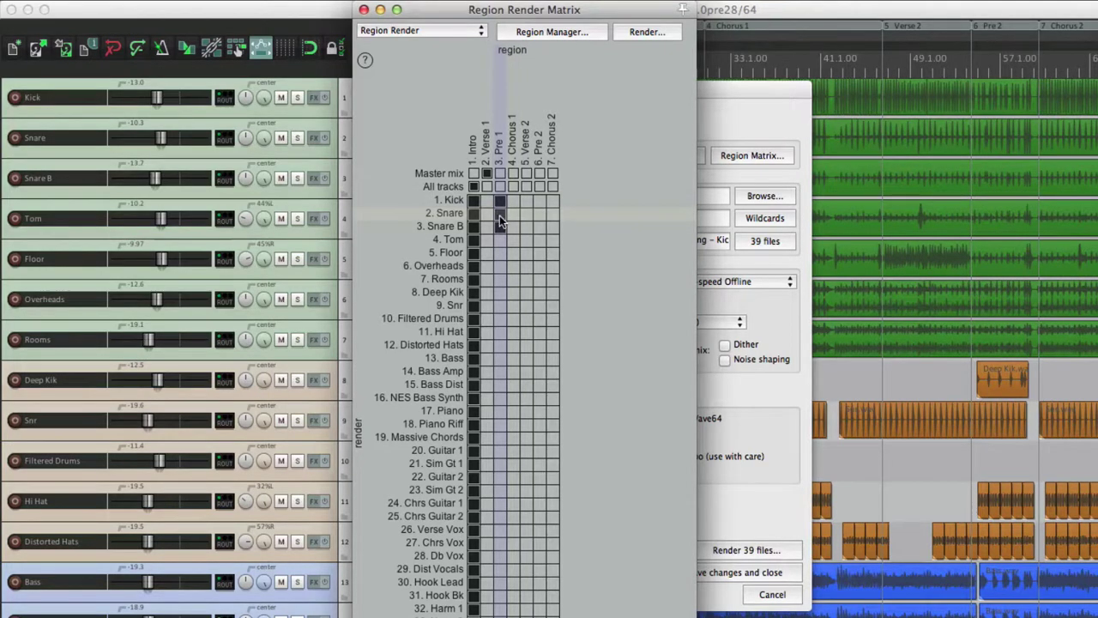
pyautogui.click(499, 214)
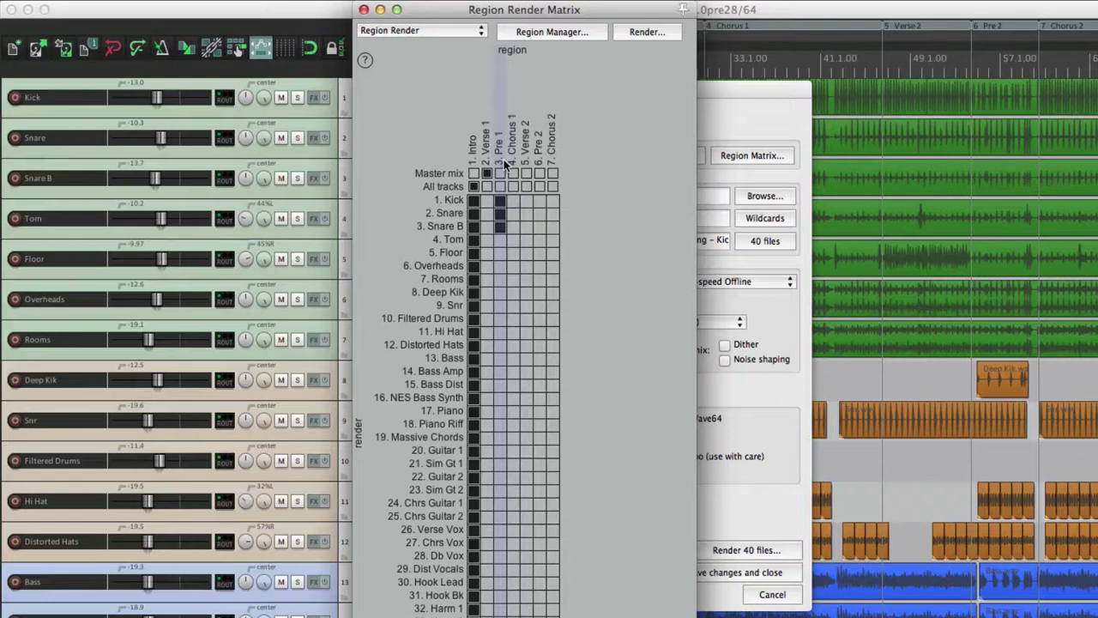
pyautogui.click(498, 186)
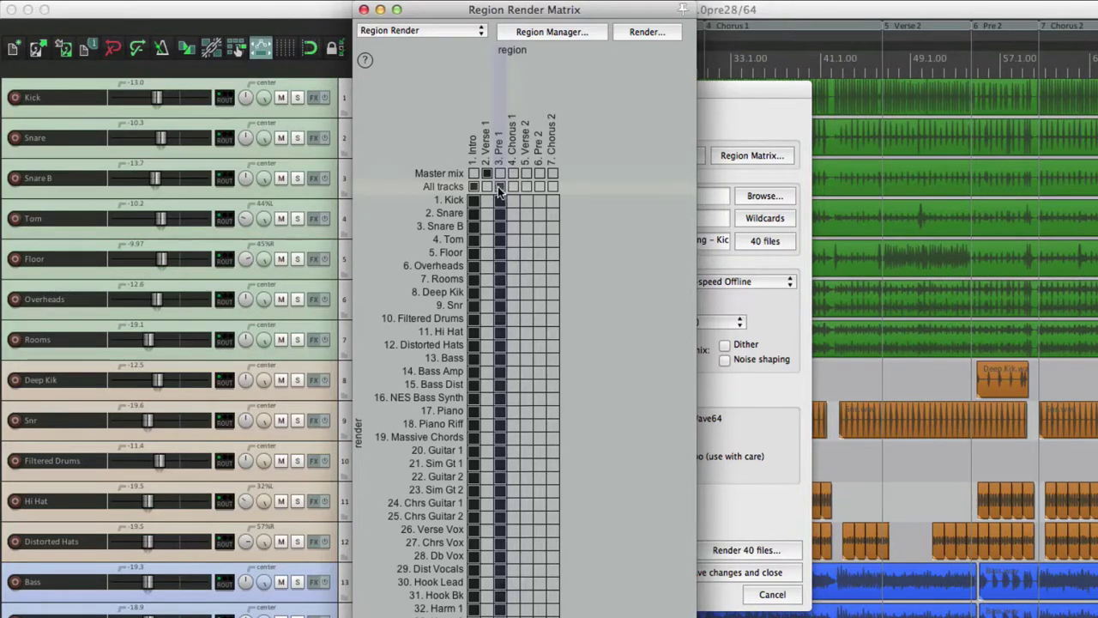
pyautogui.click(498, 186)
# Clear the Intro track assignments, assign the master mix to every region from Intro to Chorus 2, and close the matrix
pyautogui.click(475, 186)
pyautogui.moveTo(474, 173); pyautogui.dragTo(552, 176)
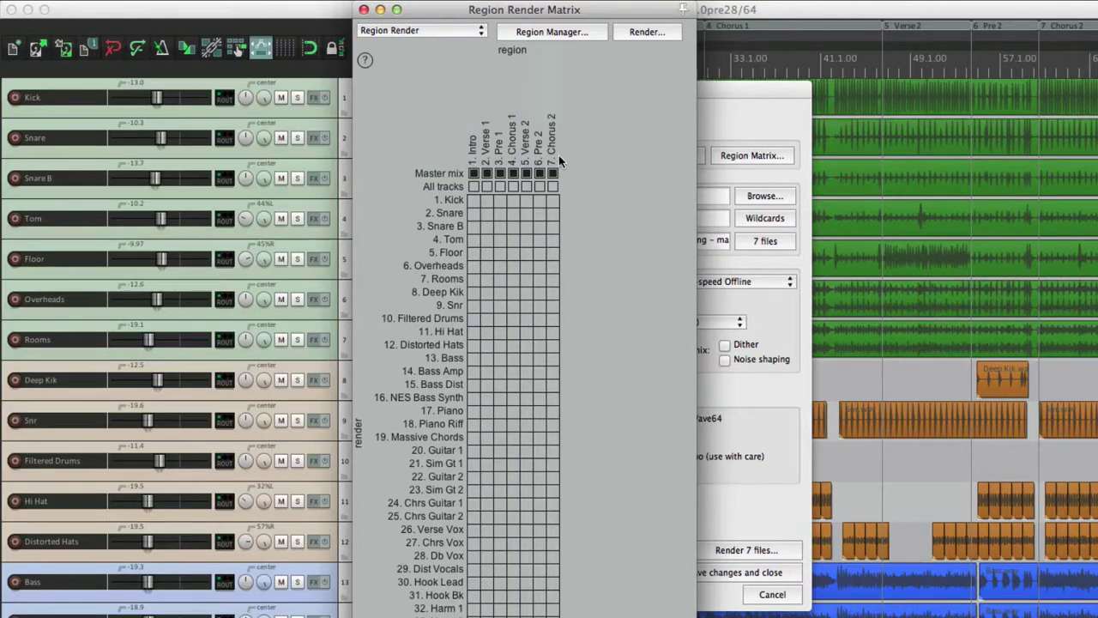
pyautogui.click(364, 9)
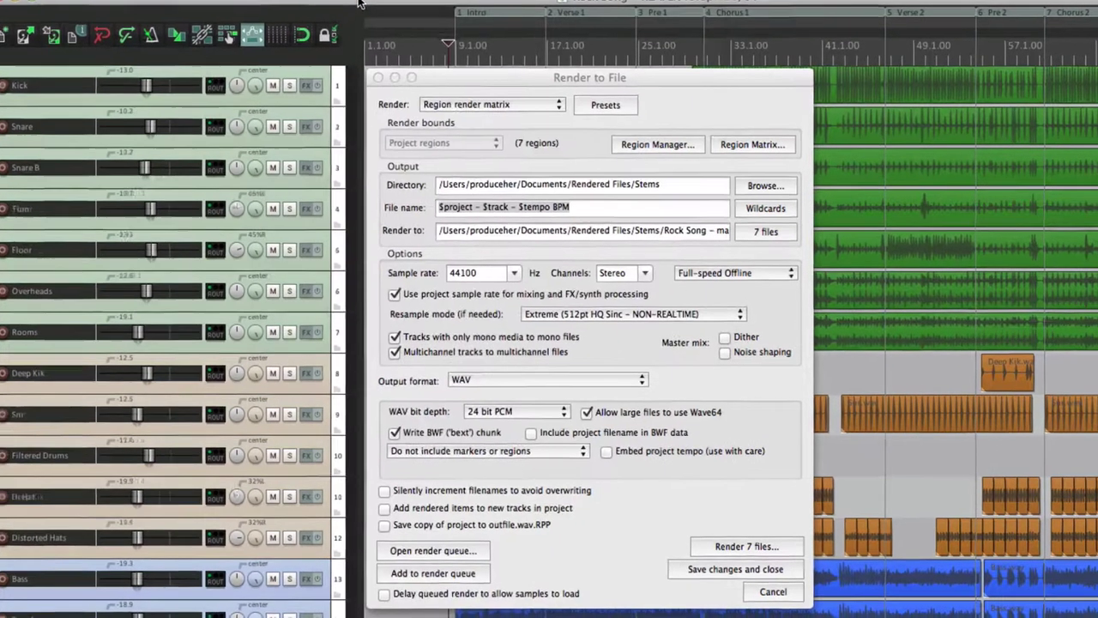
# Change the render file name to "$project - $region" using the region wildcard, and check the resulting output path
pyautogui.click(584, 176)
pyautogui.press('BackSpace')
pyautogui.press('BackSpace')
pyautogui.press('BackSpace')
pyautogui.press('BackSpace')
pyautogui.press('BackSpace')
pyautogui.press('BackSpace')
pyautogui.press('BackSpace')
pyautogui.press('BackSpace')
pyautogui.press('BackSpace')
pyautogui.press('BackSpace')
pyautogui.press('BackSpace')
pyautogui.press('BackSpace')
pyautogui.press('BackSpace')
pyautogui.press('BackSpace')
pyautogui.press('BackSpace')
pyautogui.press('BackSpace')
pyautogui.press('BackSpace')
pyautogui.press('BackSpace')
pyautogui.press('BackSpace')
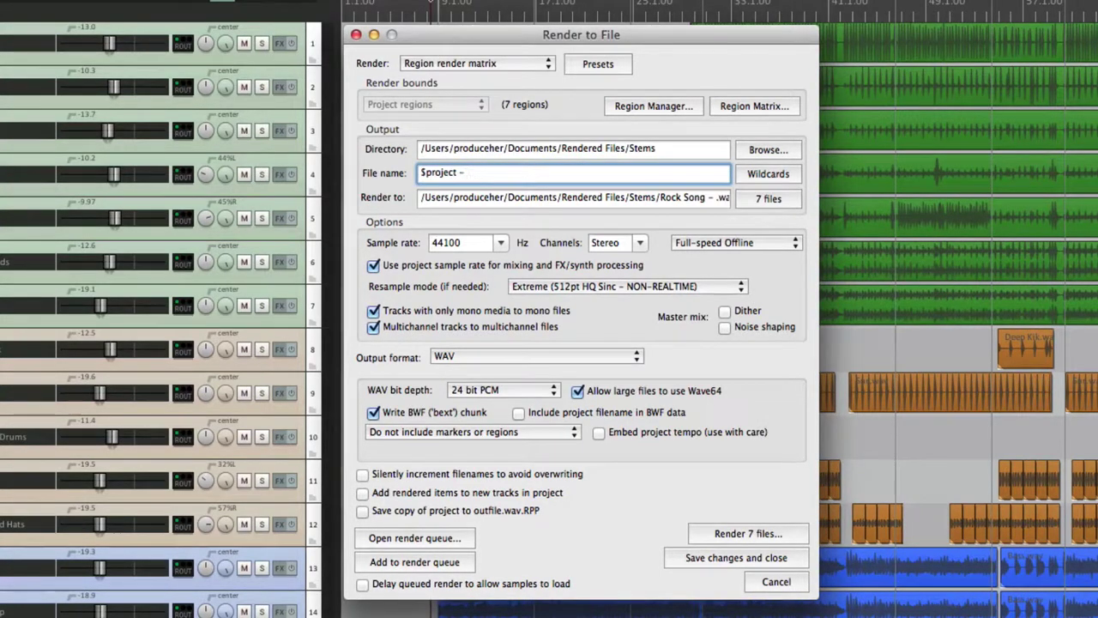
pyautogui.click(757, 175)
pyautogui.click(809, 235)
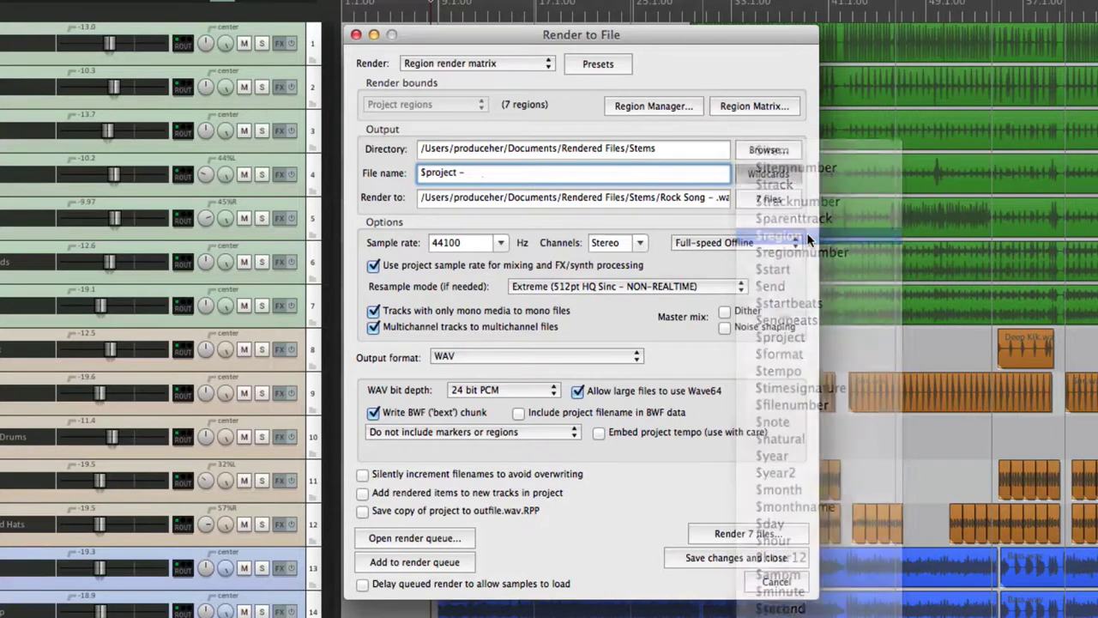
pyautogui.moveTo(674, 204); pyautogui.dragTo(697, 202)
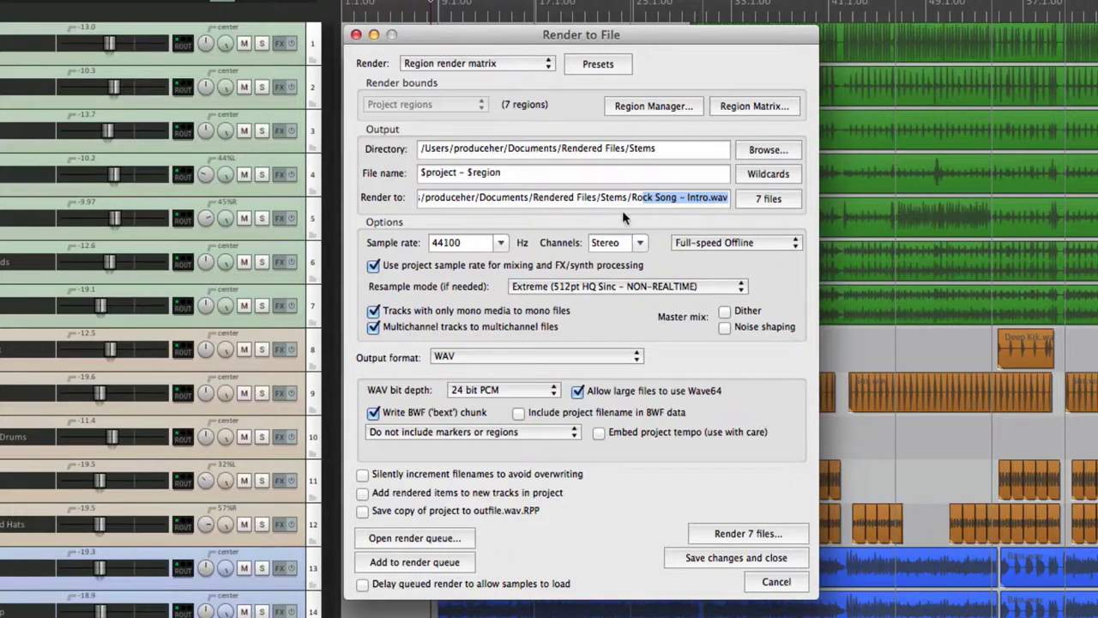
# Change the output folder to Regions and turn off the mono-file and multichannel-file options for tracks
pyautogui.click(656, 150)
pyautogui.doubleClick(656, 151)
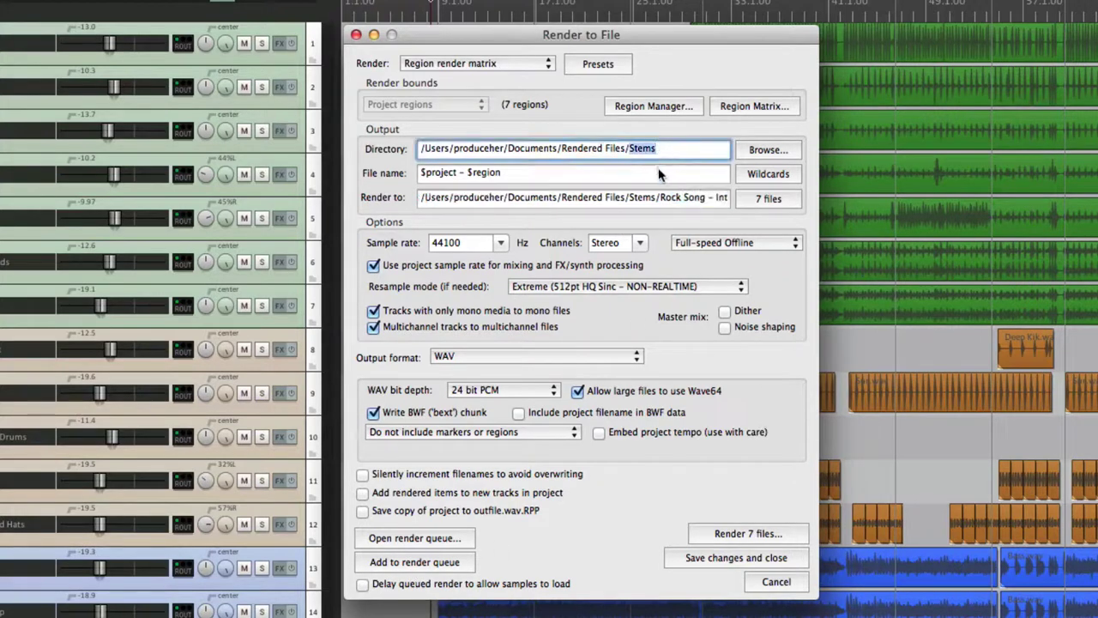
pyautogui.write('Regions')
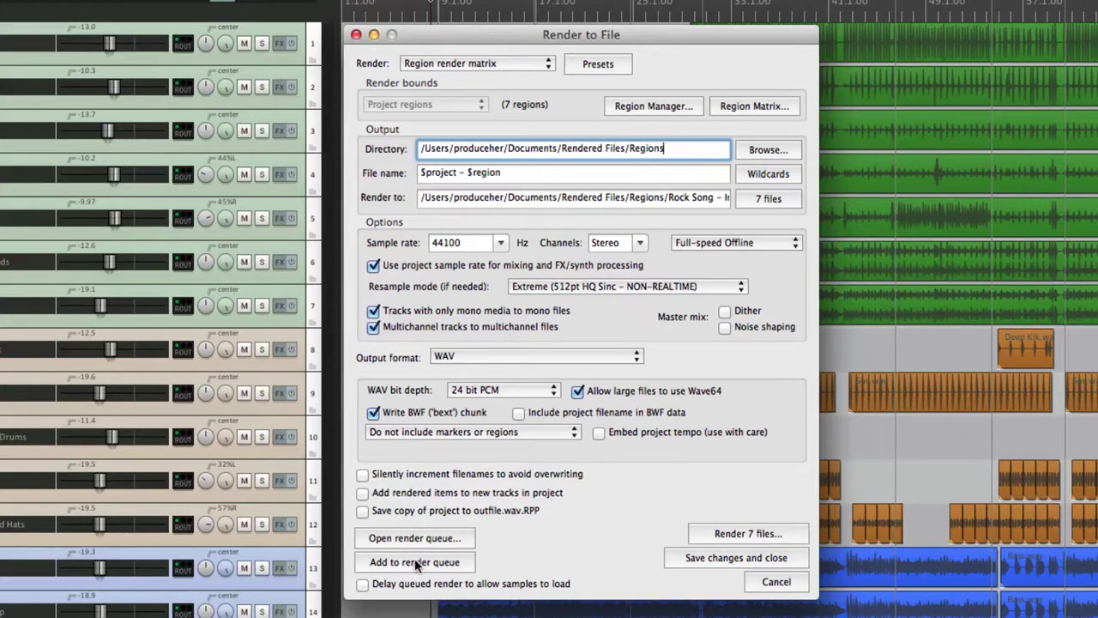
pyautogui.click(373, 327)
pyautogui.click(373, 311)
# Add the region render to the queue and check the queued renders list
pyautogui.click(428, 562)
pyautogui.click(403, 538)
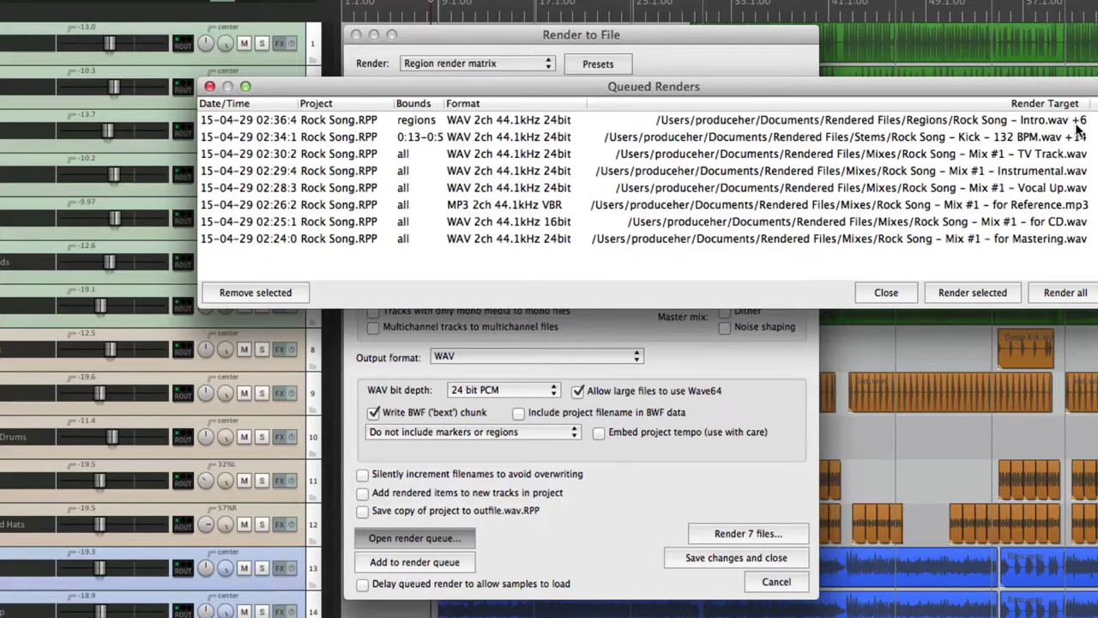
pyautogui.click(885, 291)
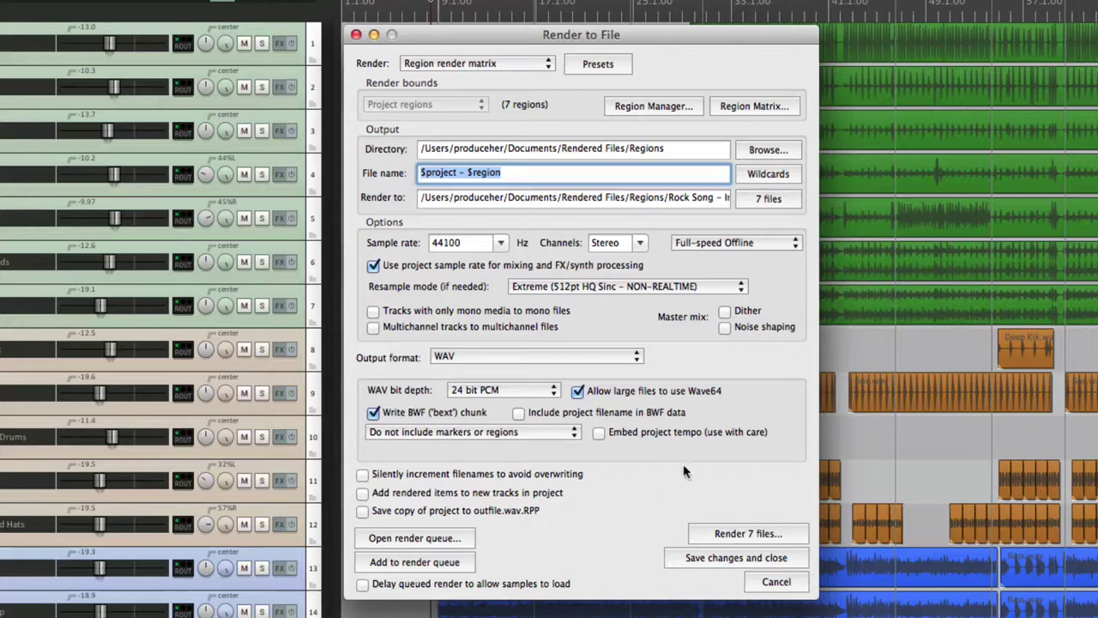
# Look over the render source options without changing them and close the render settings
pyautogui.click(500, 67)
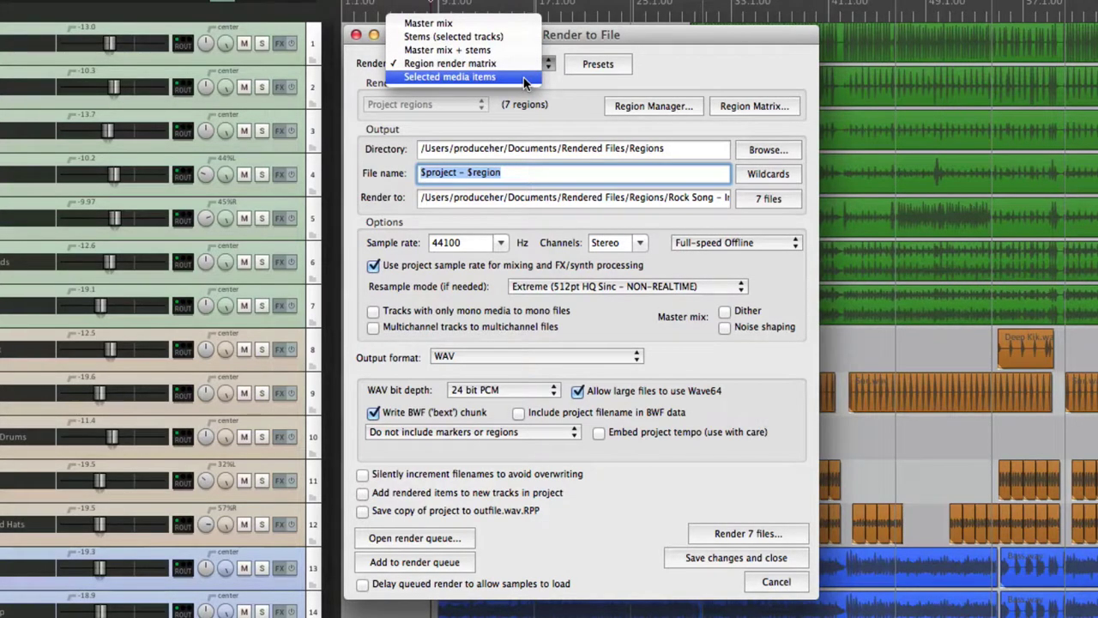
pyautogui.click(664, 83)
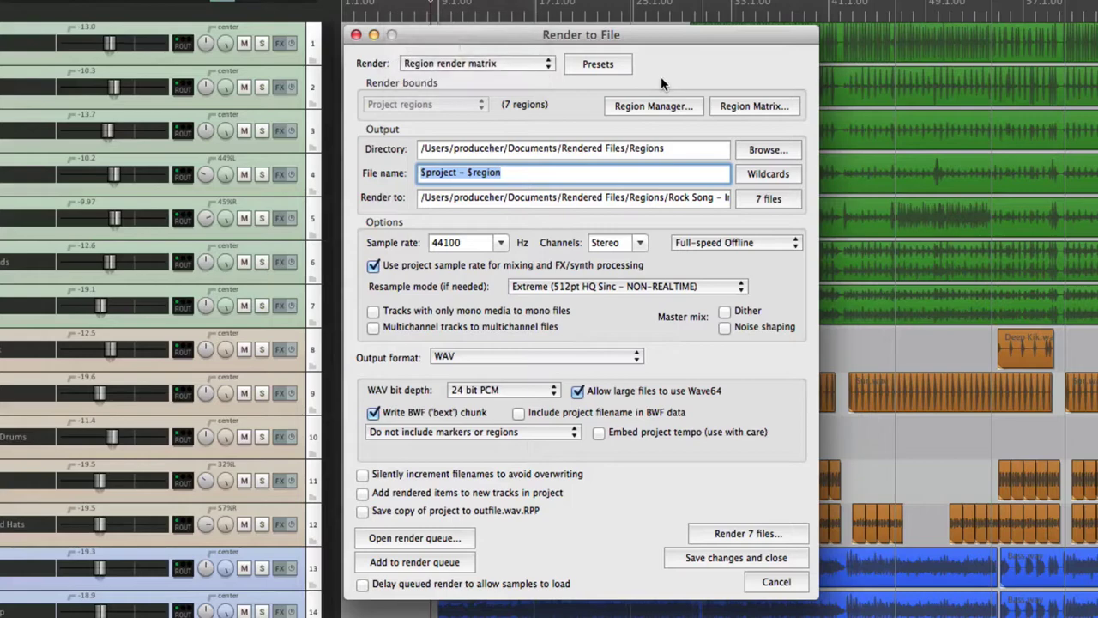
pyautogui.click(356, 34)
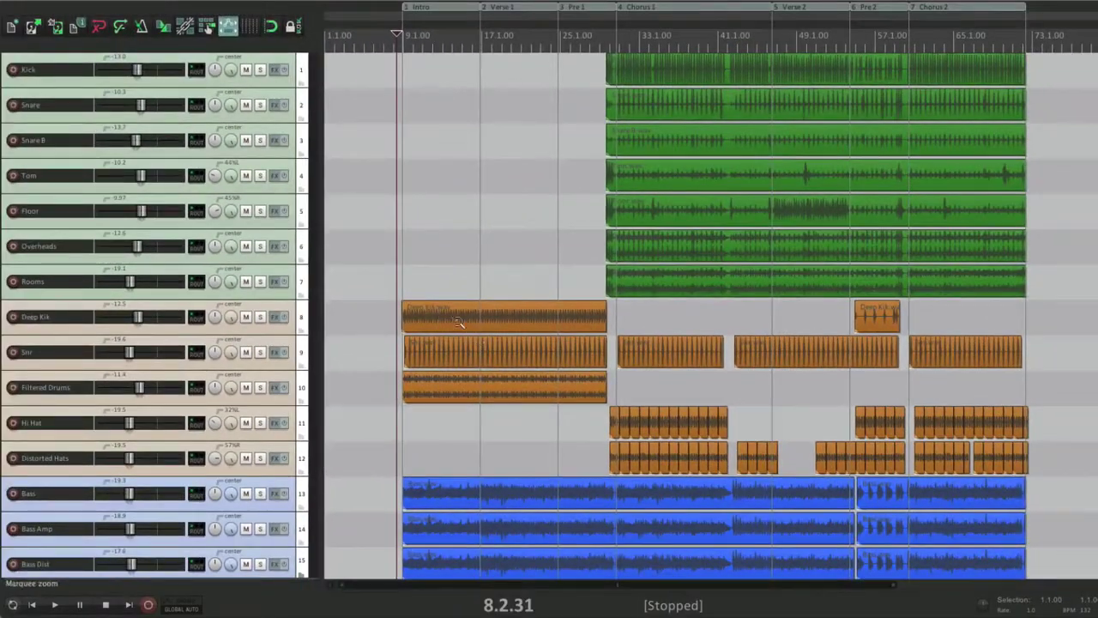
# Split the first Deep Kik item into separate hits with Dynamic Split and inspect the resulting slices
pyautogui.scroll(-2, 367, 318)
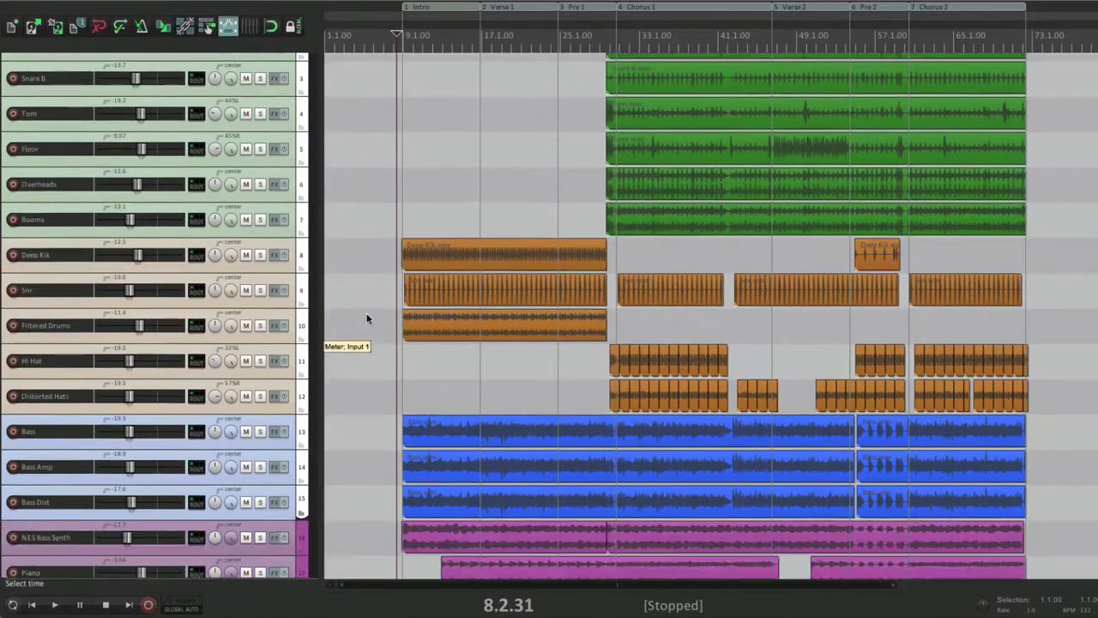
pyautogui.click(368, 286)
pyautogui.moveTo(276, 273); pyautogui.dragTo(252, 515)
pyautogui.scroll(-5, 360, 348)
pyautogui.moveTo(266, 338); pyautogui.dragTo(266, 546)
pyautogui.scroll(6, 417, 267)
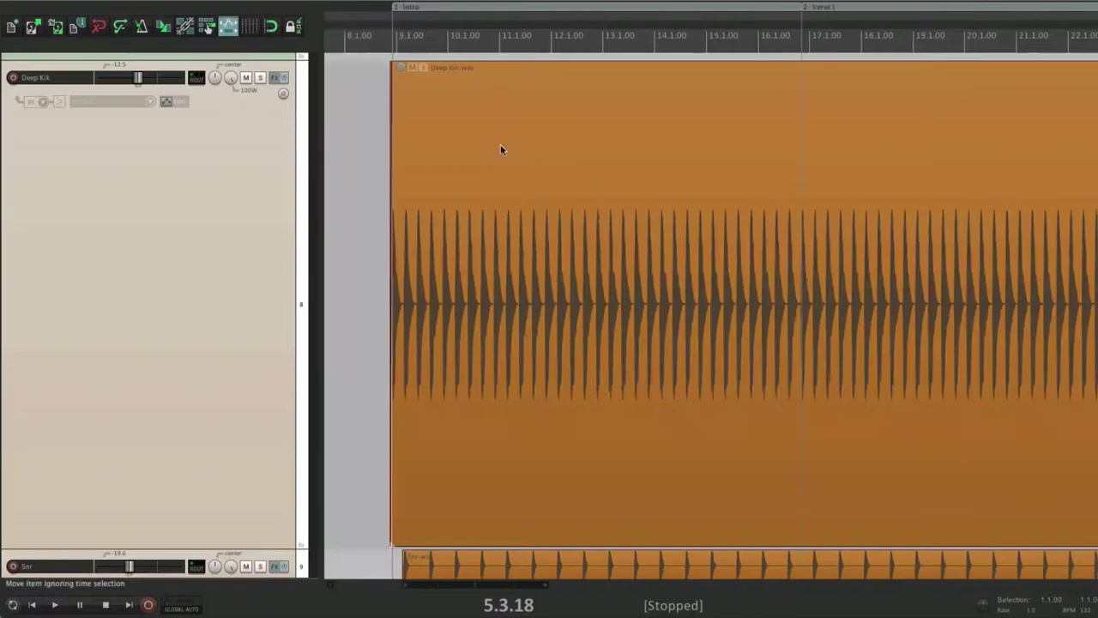
pyautogui.click(495, 140)
pyautogui.press('d')
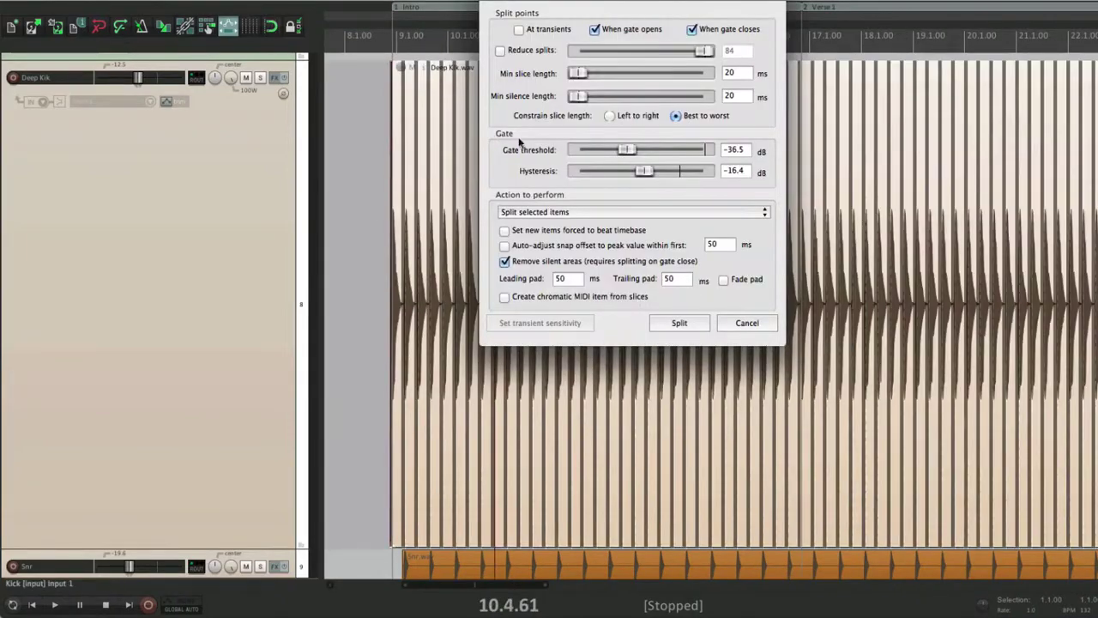
pyautogui.click(668, 330)
pyautogui.scroll(5, 387, 238)
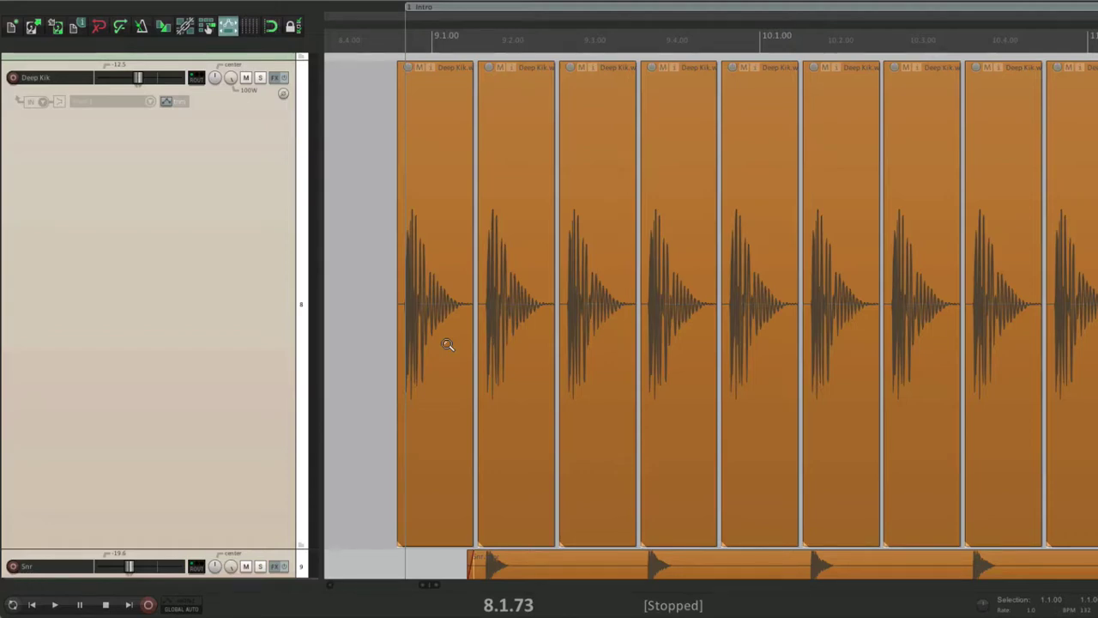
pyautogui.scroll(-4, 445, 341)
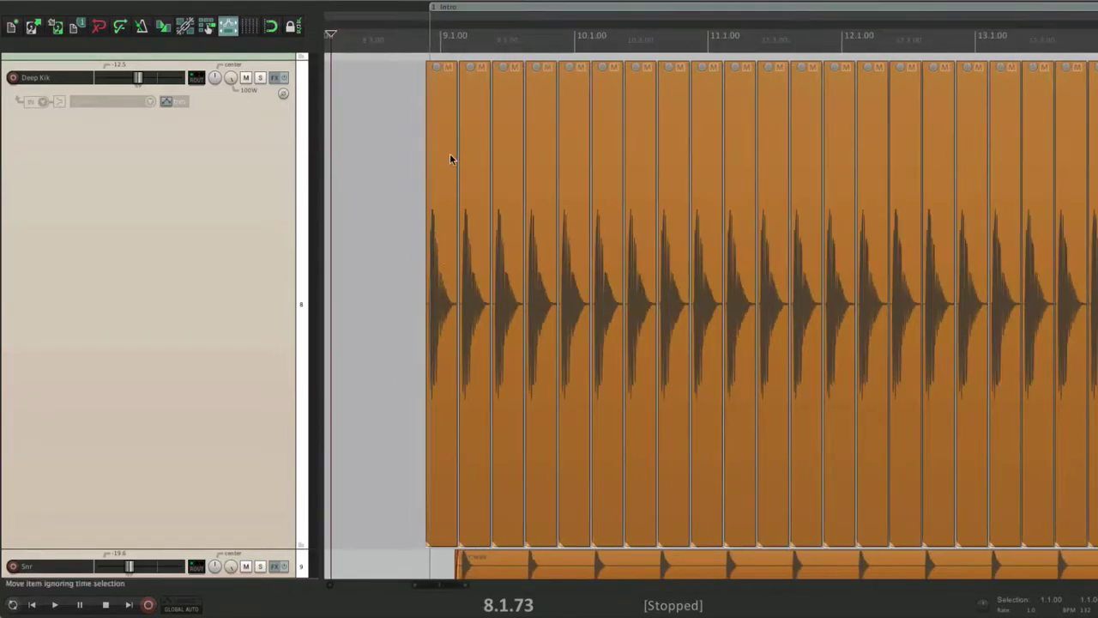
# Select the Deep Kik slices across the Intro region and set the render source to Selected media items
pyautogui.click(451, 155)
pyautogui.scroll(-5, 450, 157)
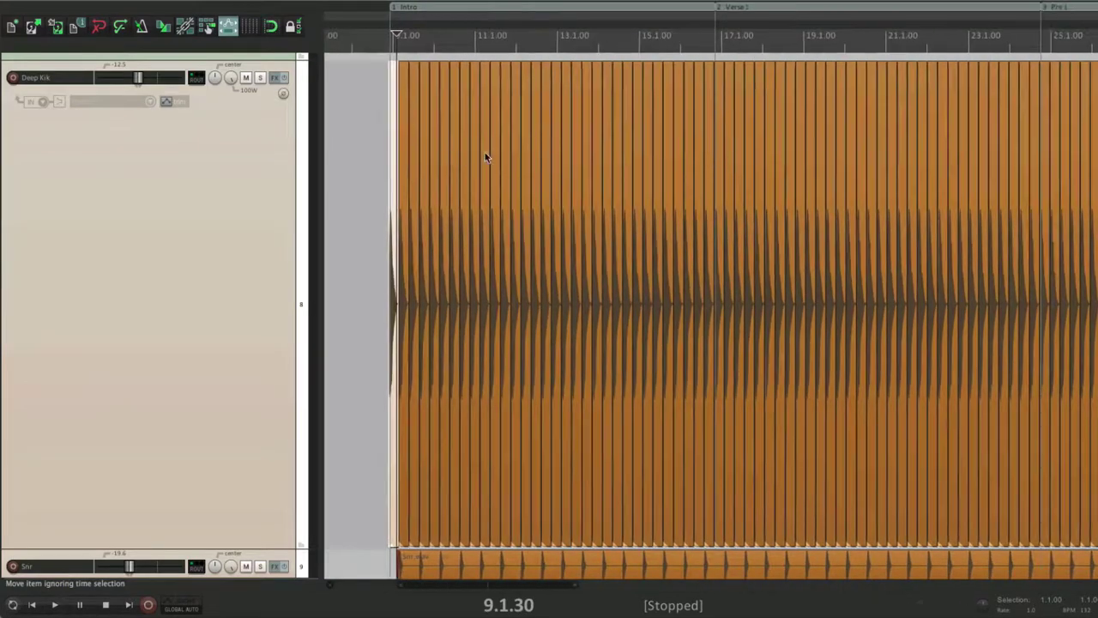
pyautogui.click(711, 91)
pyautogui.press('super+alt+r')
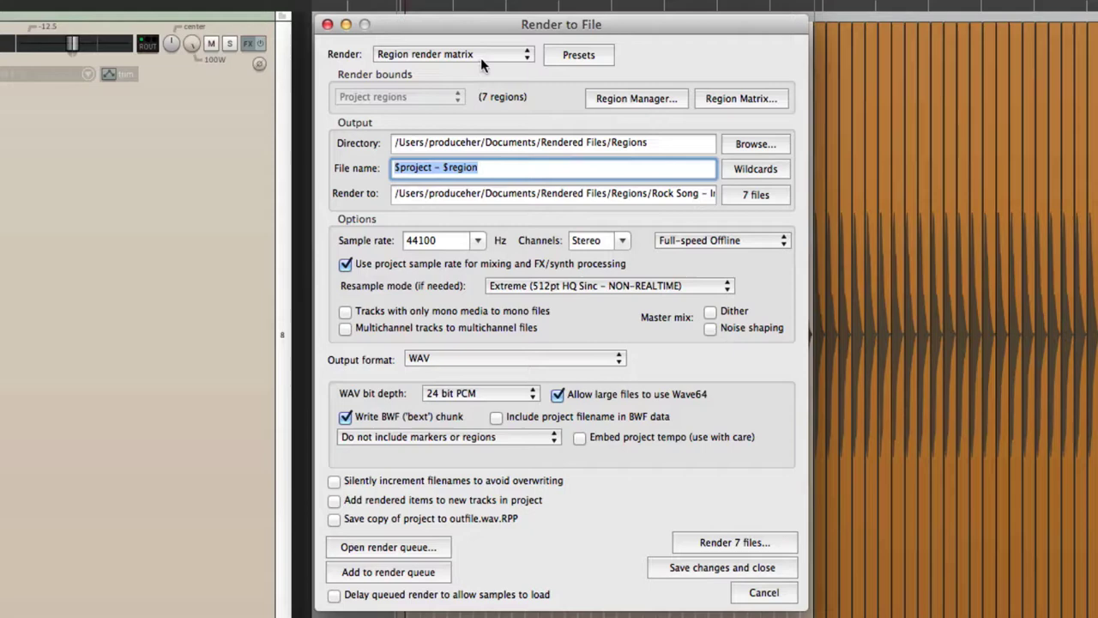
pyautogui.click(467, 72)
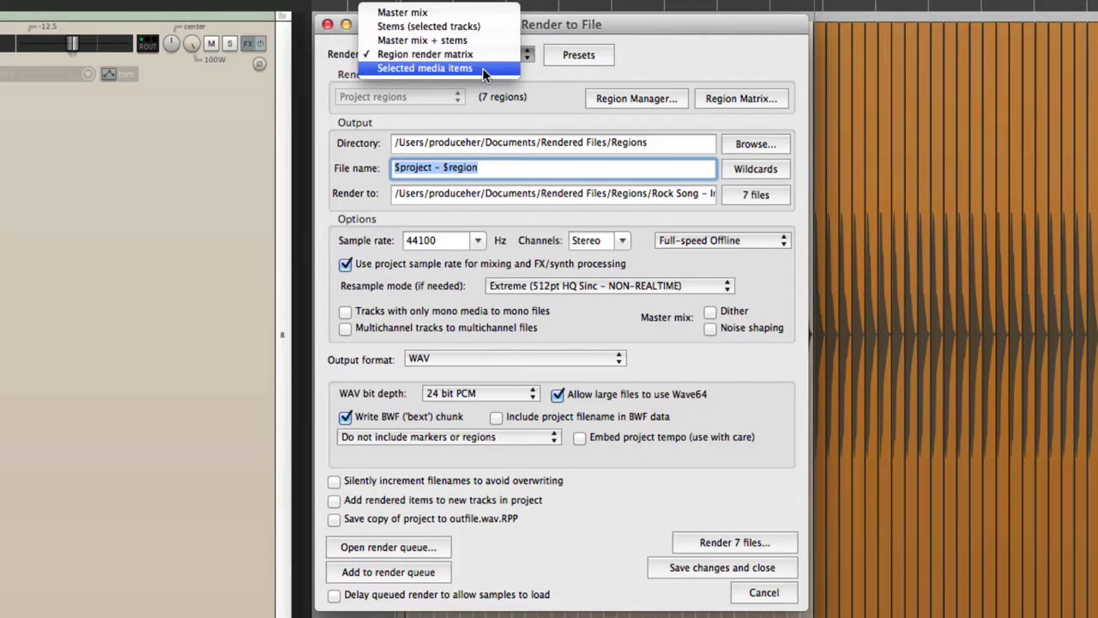
pyautogui.click(483, 68)
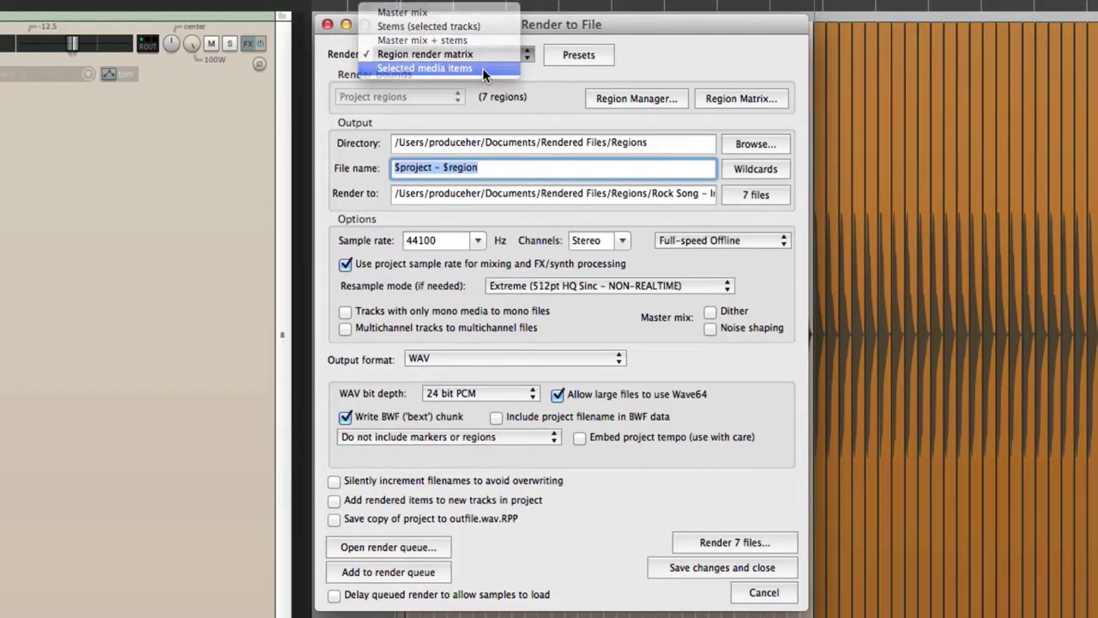
# Replace the render file name with the $item wildcard and change the output folder to Items
pyautogui.click(506, 175)
pyautogui.press('BackSpace')
pyautogui.press('BackSpace')
pyautogui.press('BackSpace')
pyautogui.press('BackSpace')
pyautogui.press('BackSpace')
pyautogui.press('BackSpace')
pyautogui.press('BackSpace')
pyautogui.press('BackSpace')
pyautogui.press('BackSpace')
pyautogui.press('BackSpace')
pyautogui.press('BackSpace')
pyautogui.press('BackSpace')
pyautogui.press('BackSpace')
pyautogui.press('BackSpace')
pyautogui.press('BackSpace')
pyautogui.press('BackSpace')
pyautogui.press('BackSpace')
pyautogui.press('BackSpace')
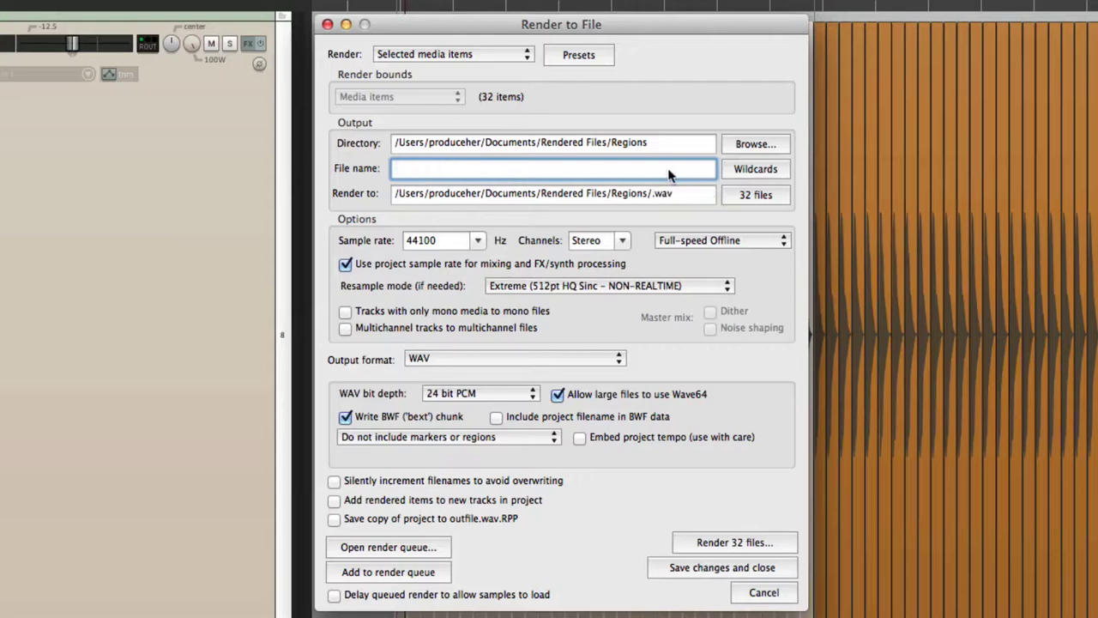
pyautogui.click(732, 169)
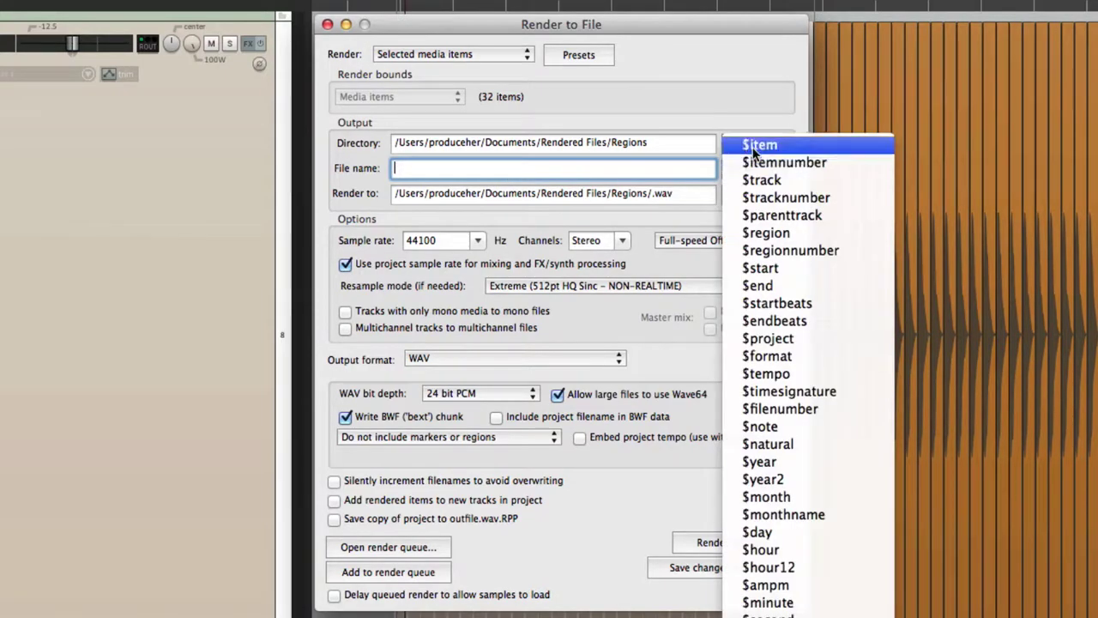
pyautogui.click(753, 147)
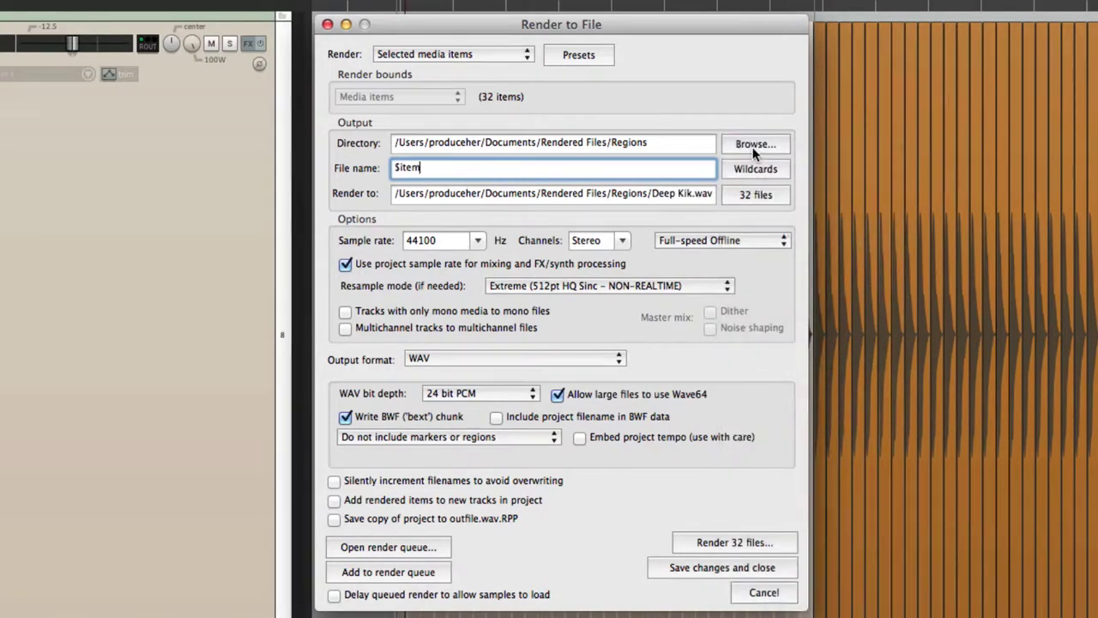
pyautogui.doubleClick(639, 143)
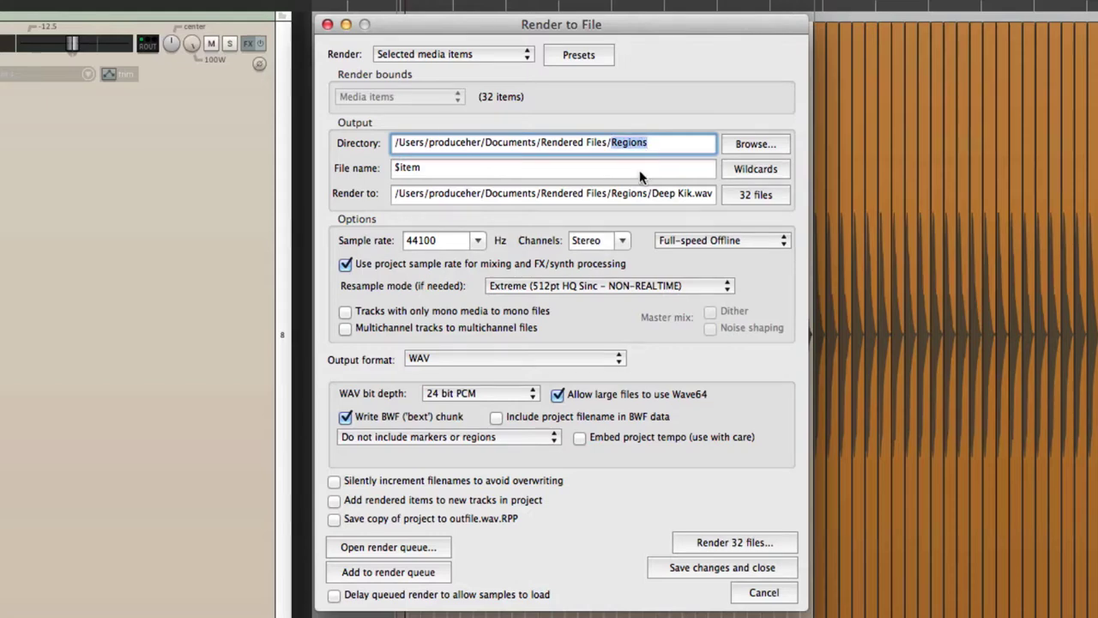
pyautogui.write('Items')
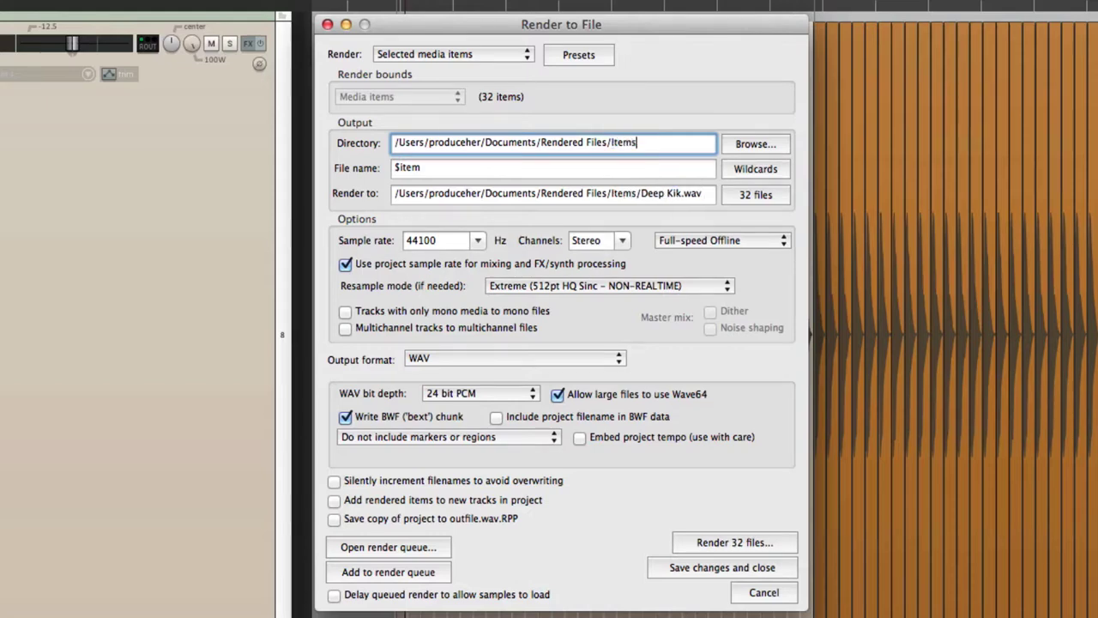
# Set the render output format to AIFF with a 24 bit PCM bit depth
pyautogui.click(476, 360)
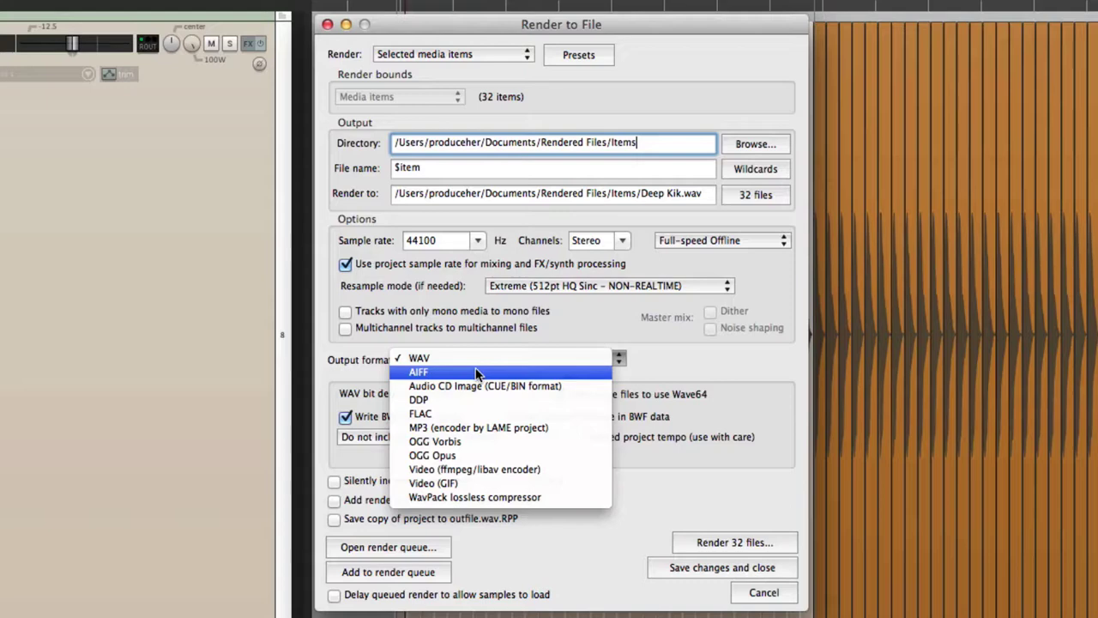
pyautogui.click(475, 372)
pyautogui.click(494, 393)
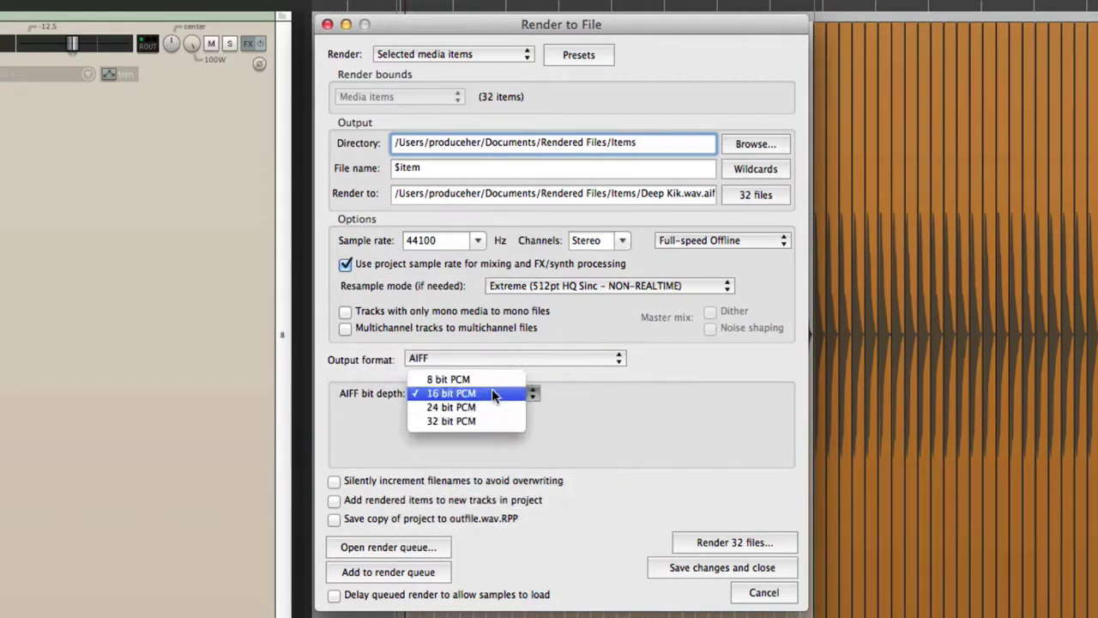
pyautogui.click(493, 406)
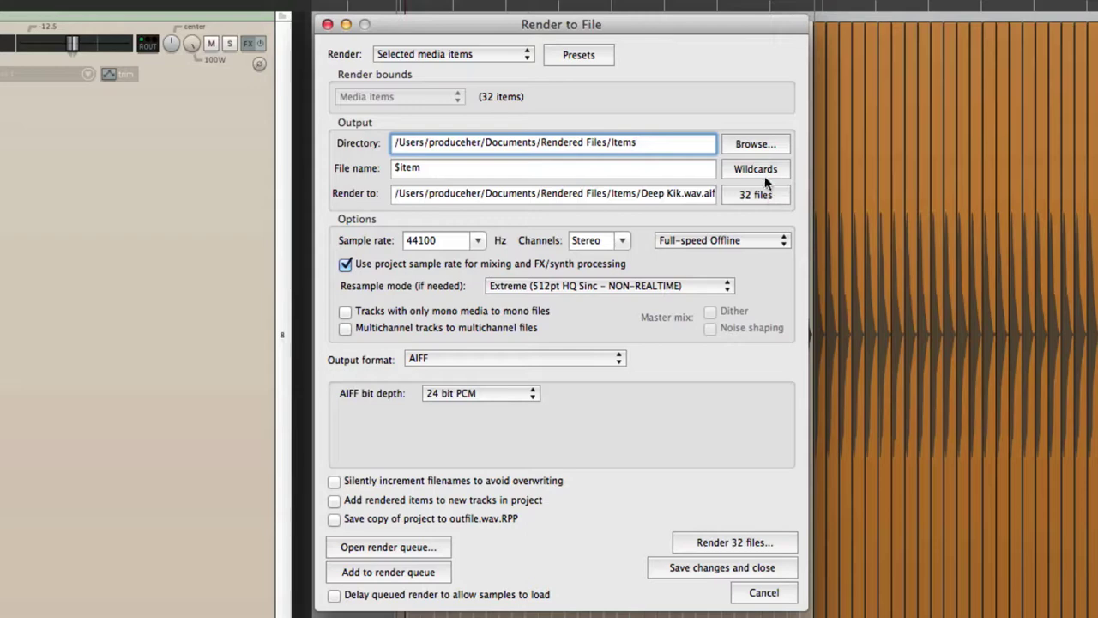
# Add the selected media item renders to the render queue, check the queued list and close the render settings
pyautogui.moveTo(607, 26); pyautogui.dragTo(1059, 147)
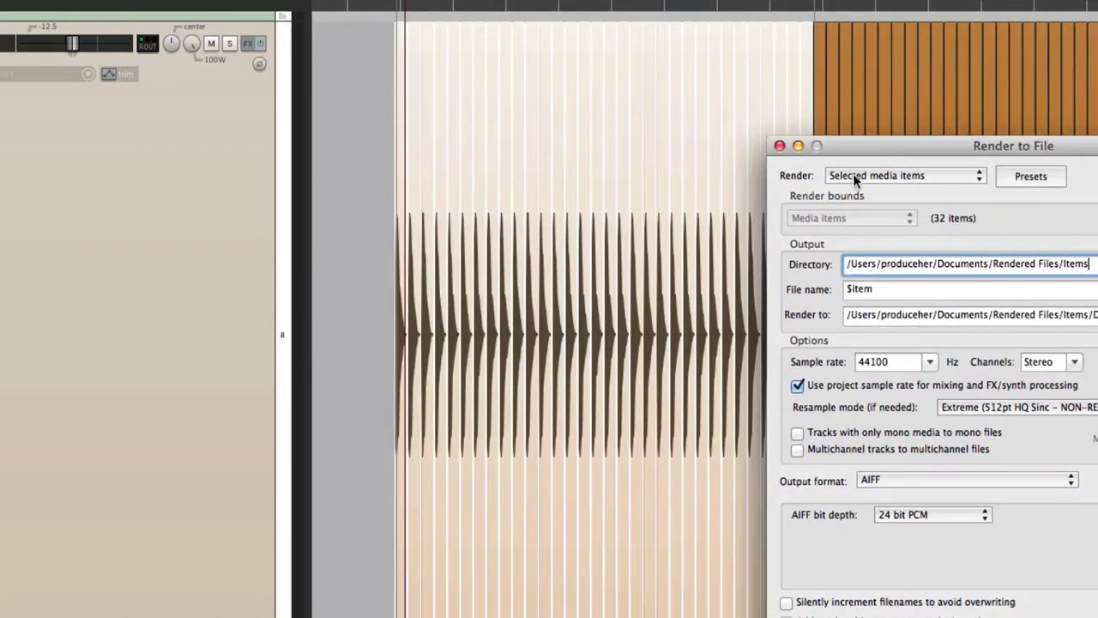
pyautogui.moveTo(896, 142); pyautogui.dragTo(438, 23)
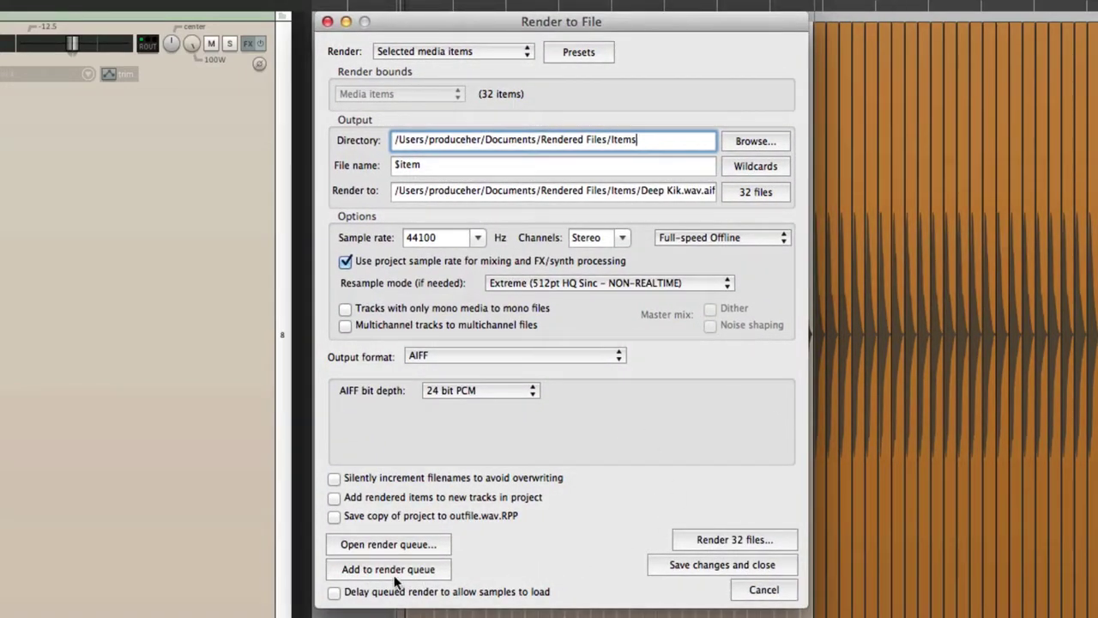
pyautogui.click(391, 543)
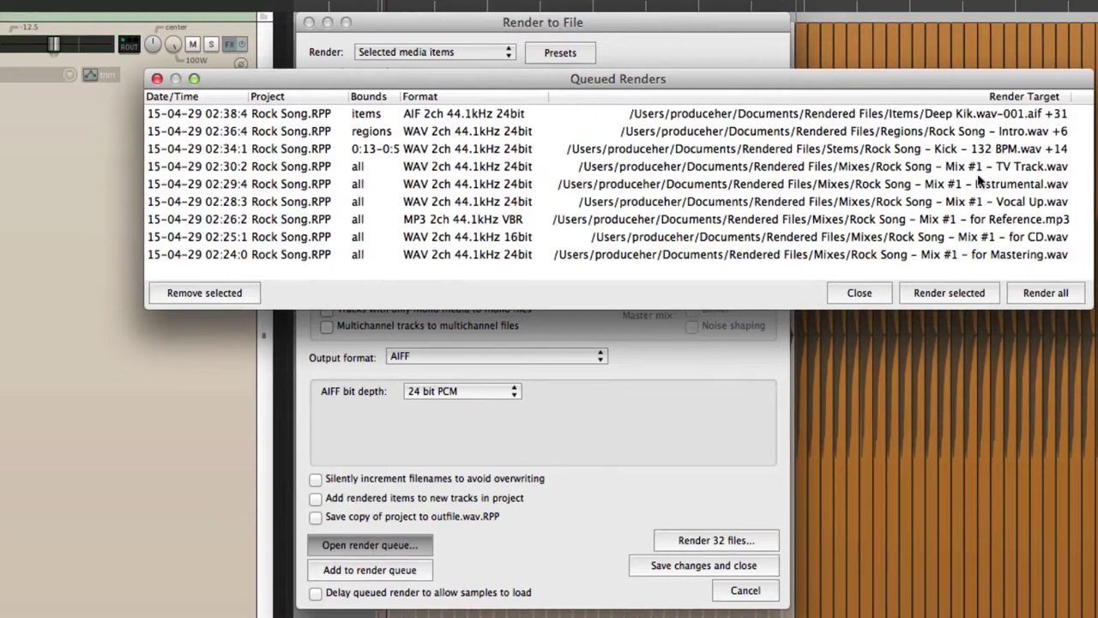
pyautogui.click(859, 292)
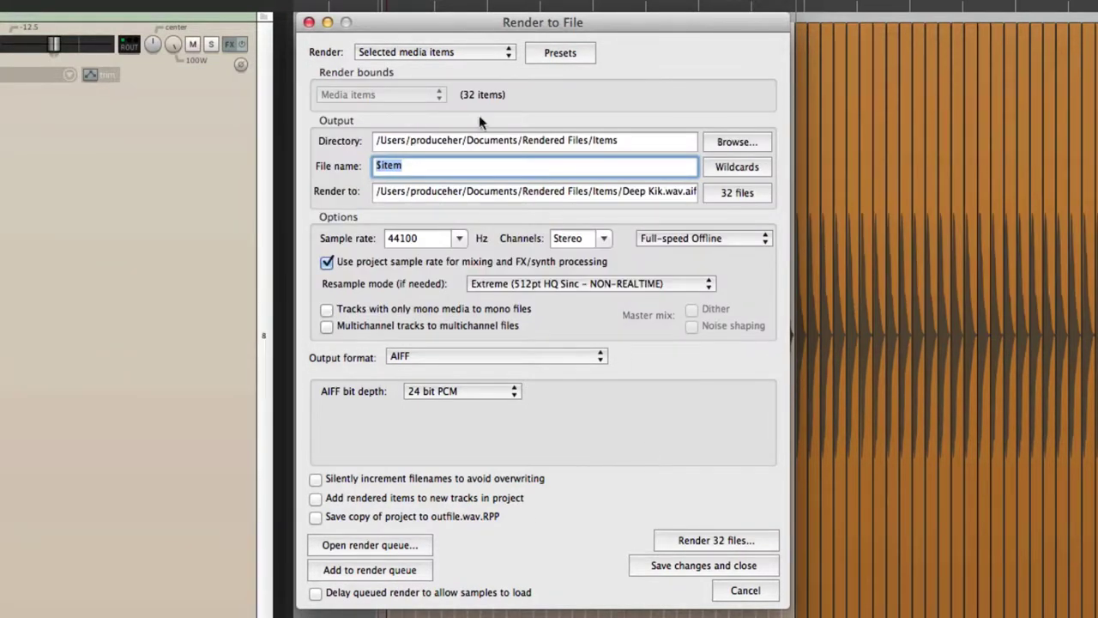
pyautogui.click(309, 23)
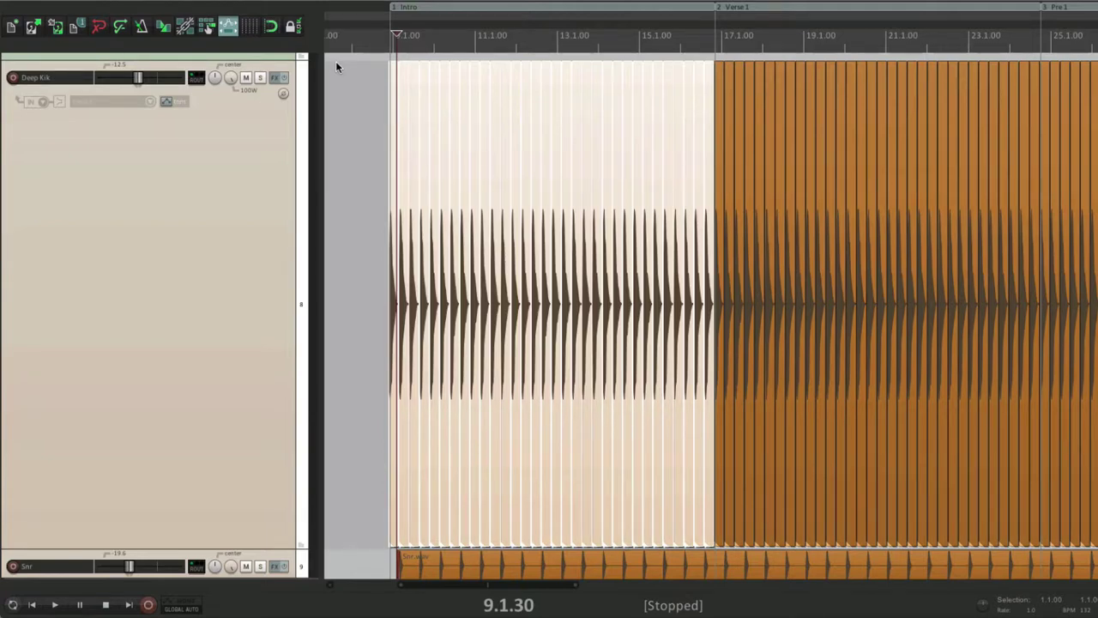
# Undo the Deep Kik slicing and shrink the track heights to show more tracks
pyautogui.click(365, 109)
pyautogui.hotkey('ctrl', 'g')
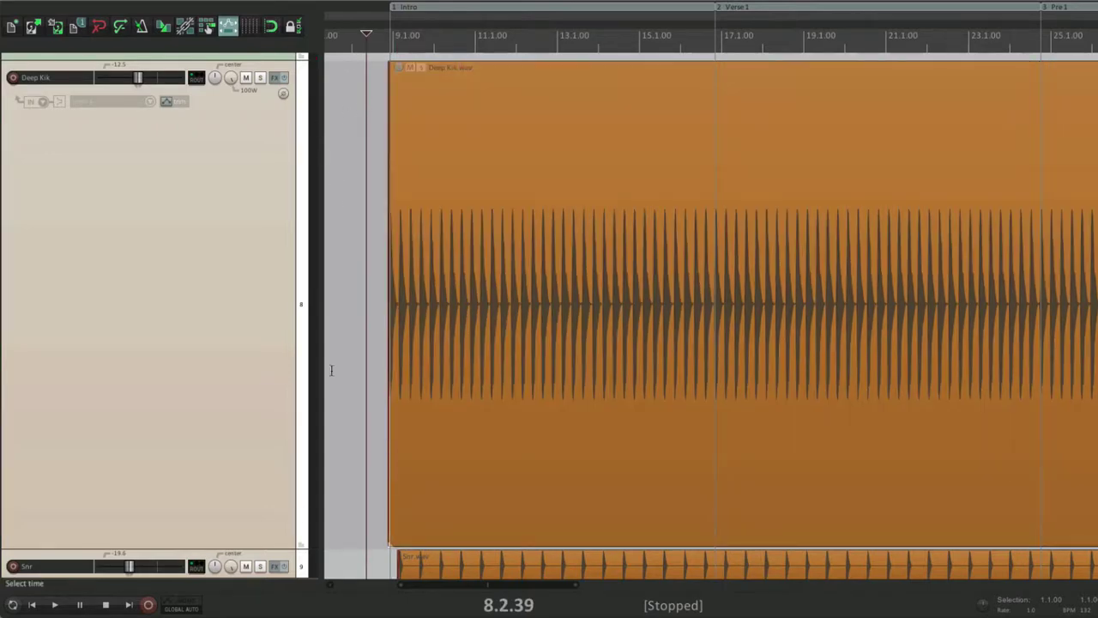
pyautogui.press('`')
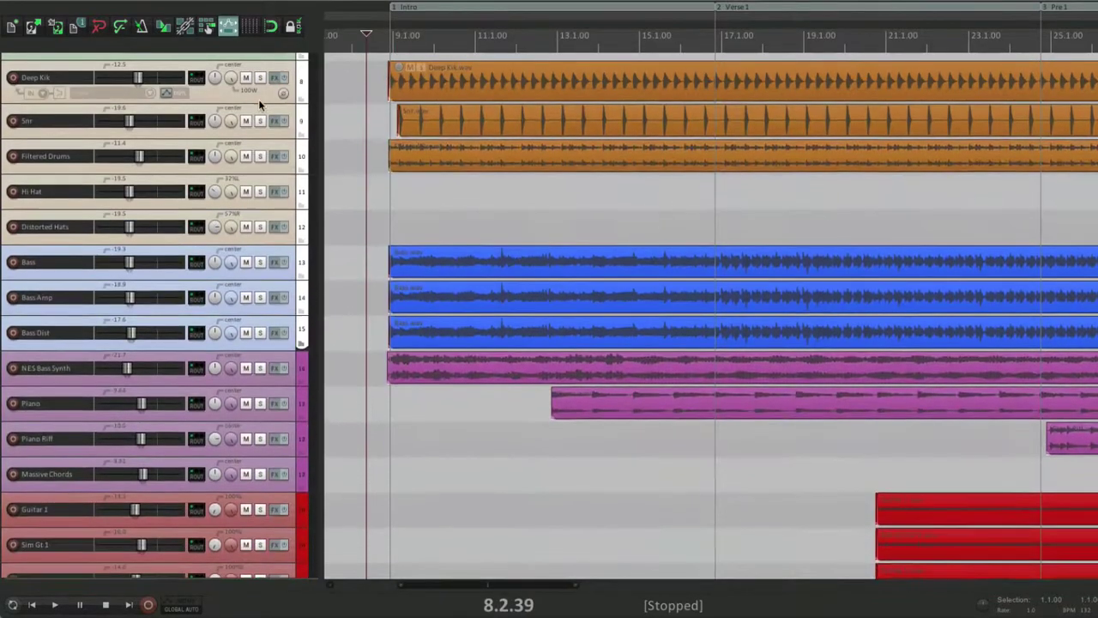
# Set the track volumes of Verse Vox and Chrs Vox to -5 dB each through their routing settings
pyautogui.press('z')
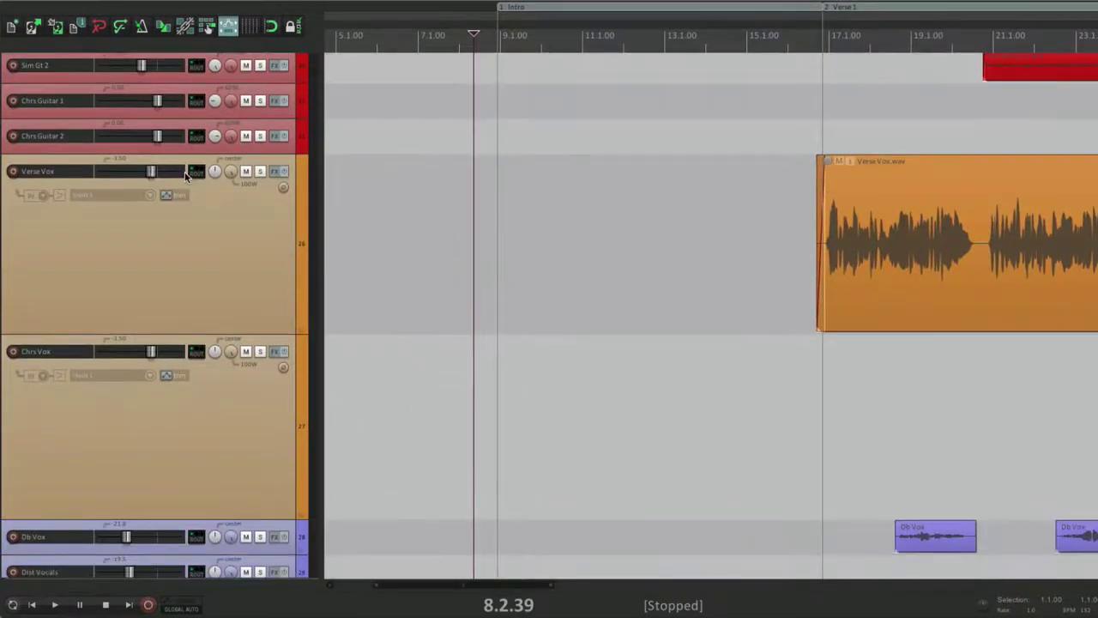
pyautogui.click(196, 171)
pyautogui.write('-5')
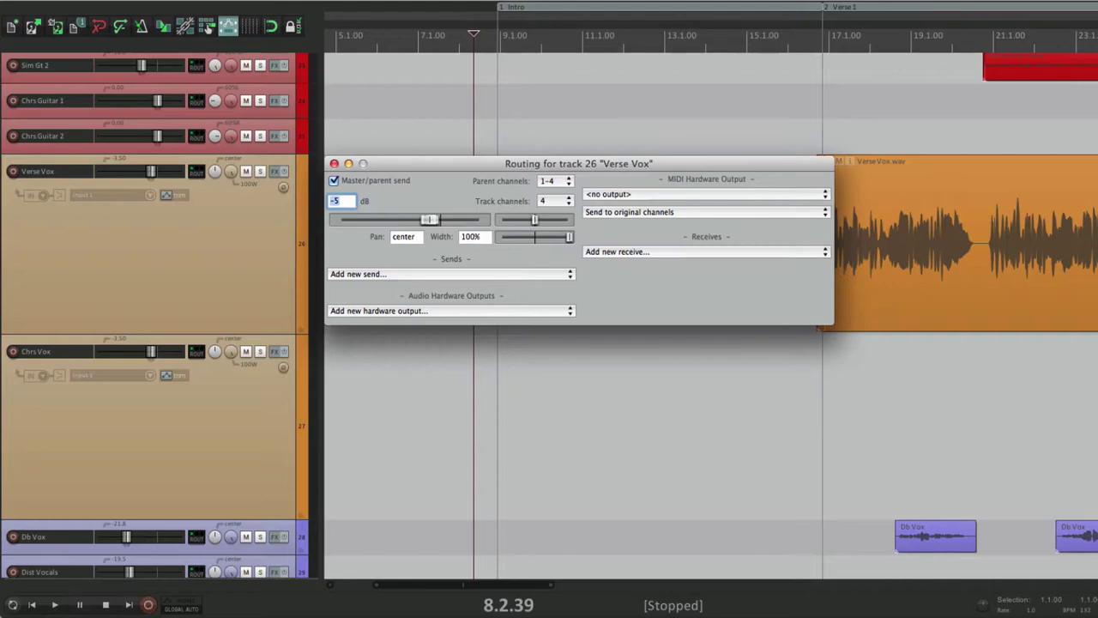
pyautogui.press('Return')
pyautogui.click(334, 163)
pyautogui.click(196, 351)
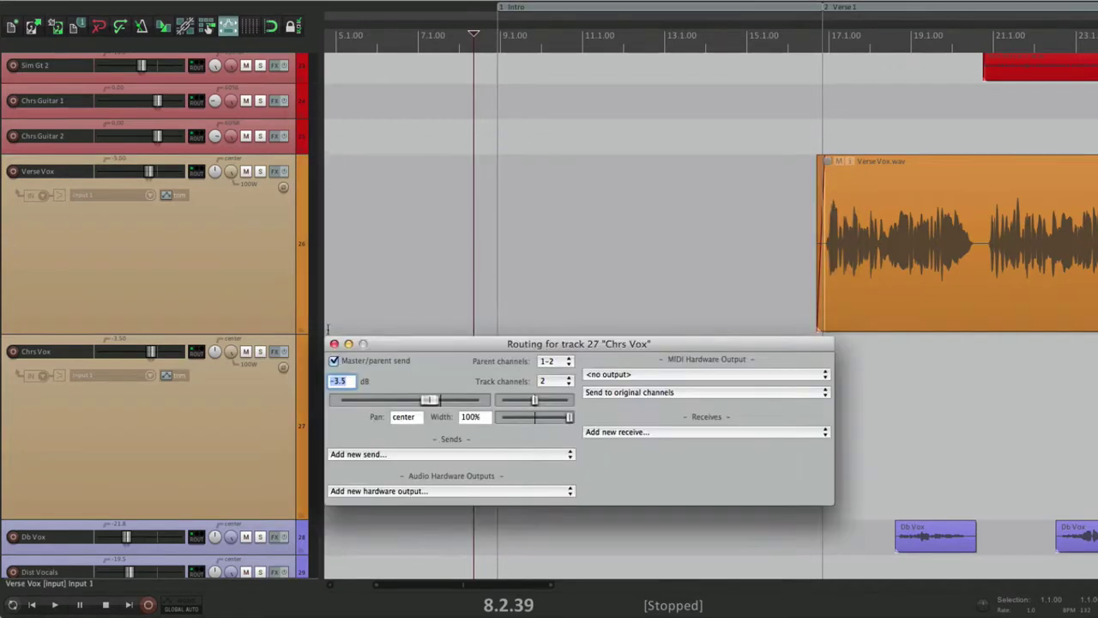
pyautogui.write('-5')
pyautogui.press('Return')
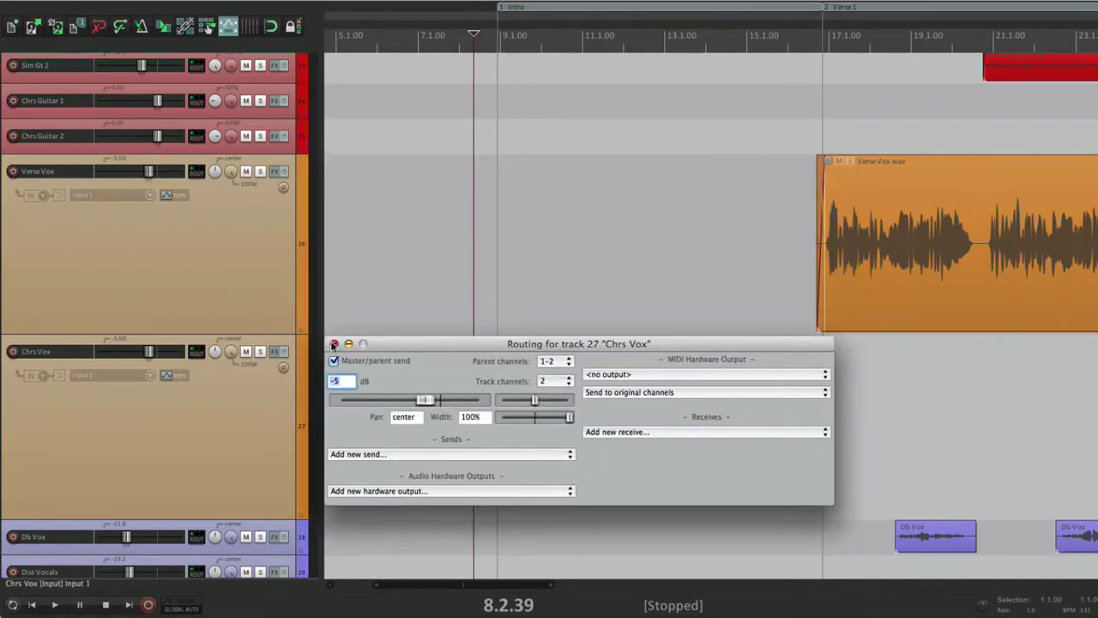
pyautogui.click(333, 343)
pyautogui.click(447, 225)
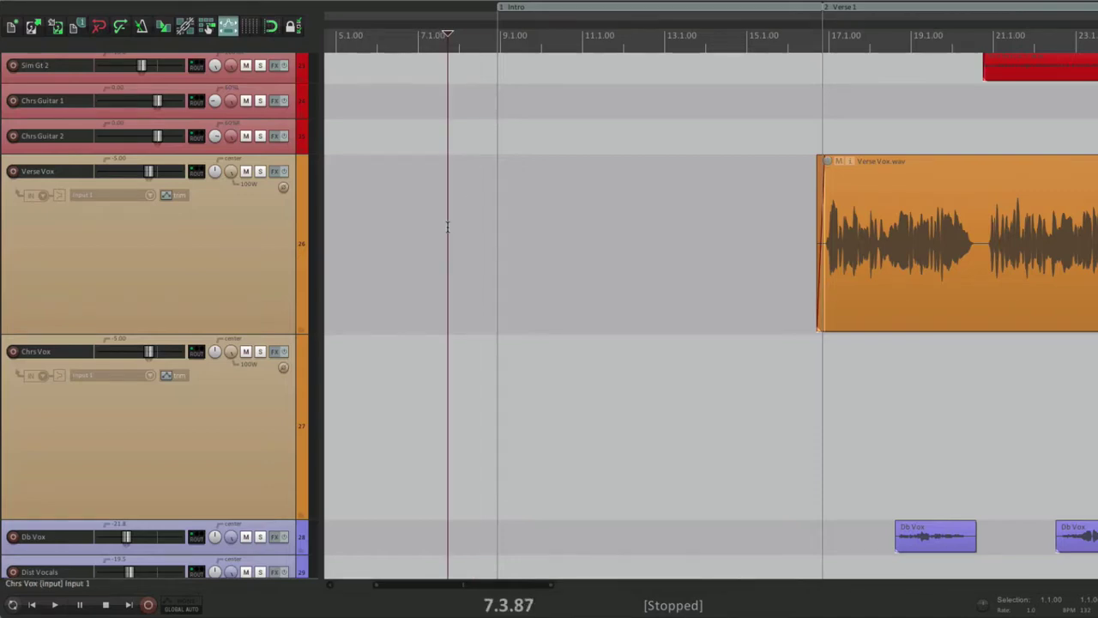
# Open the render queue and examine the queued item, region, stem and mix renders, including the TV Track, Instrumental and Vocal Up mixes
pyautogui.moveTo(177, 2)
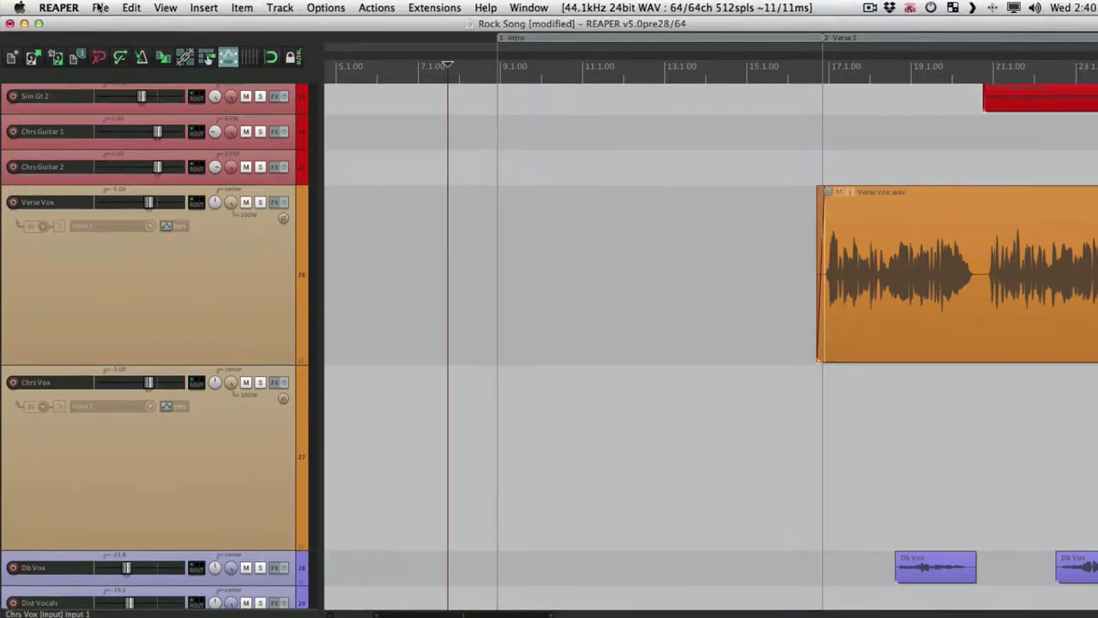
pyautogui.click(101, 7)
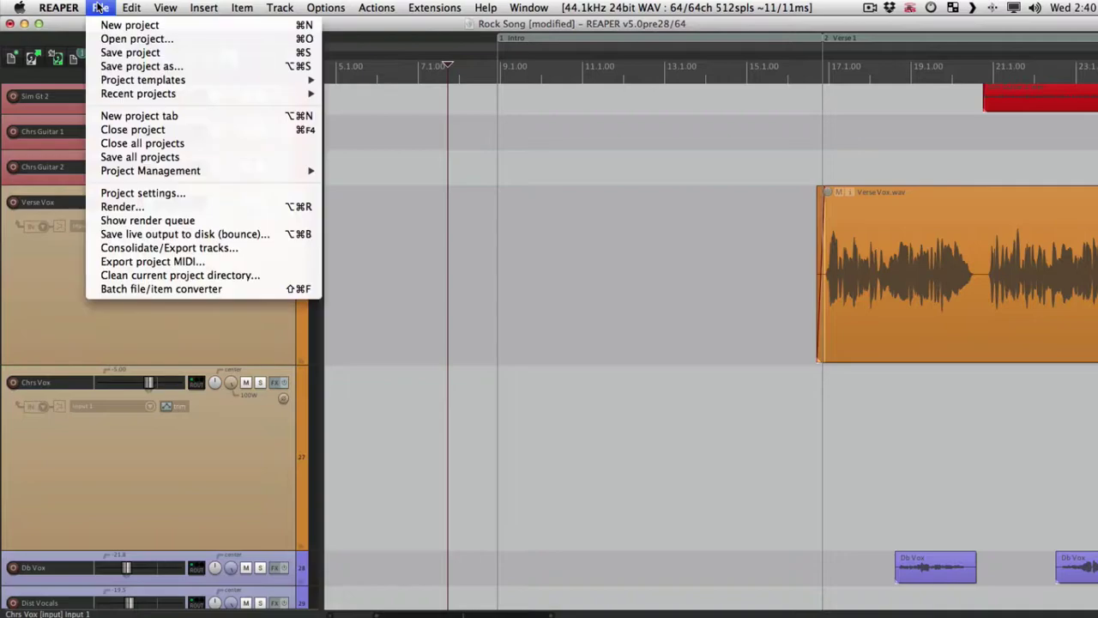
pyautogui.click(178, 224)
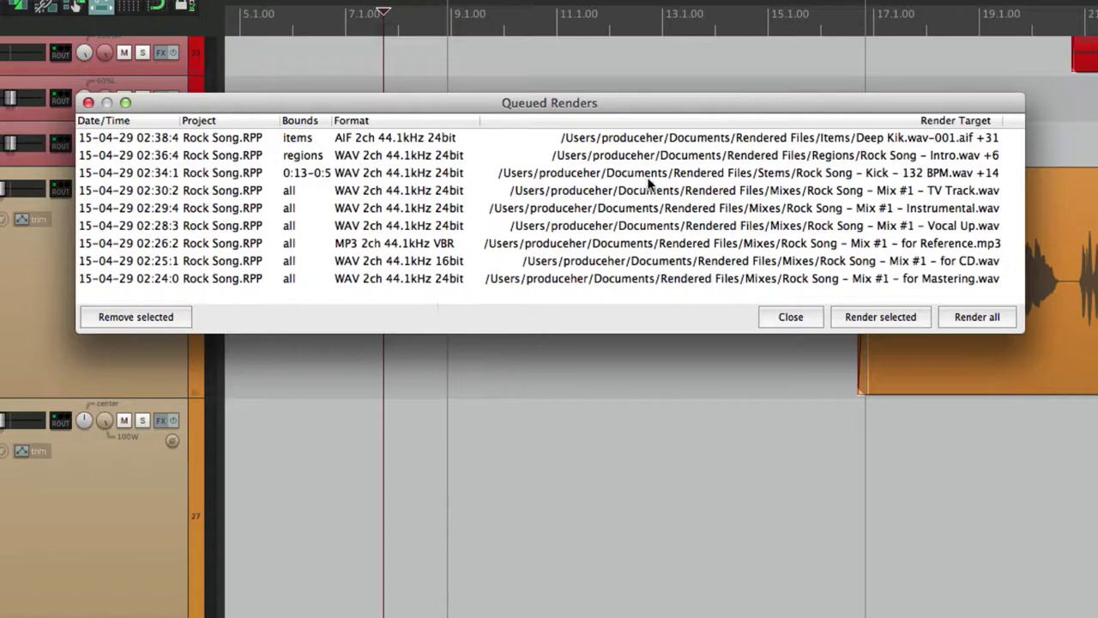
pyautogui.click(639, 139)
pyautogui.keyDown('shift'); pyautogui.click(650, 155); pyautogui.keyUp('shift')
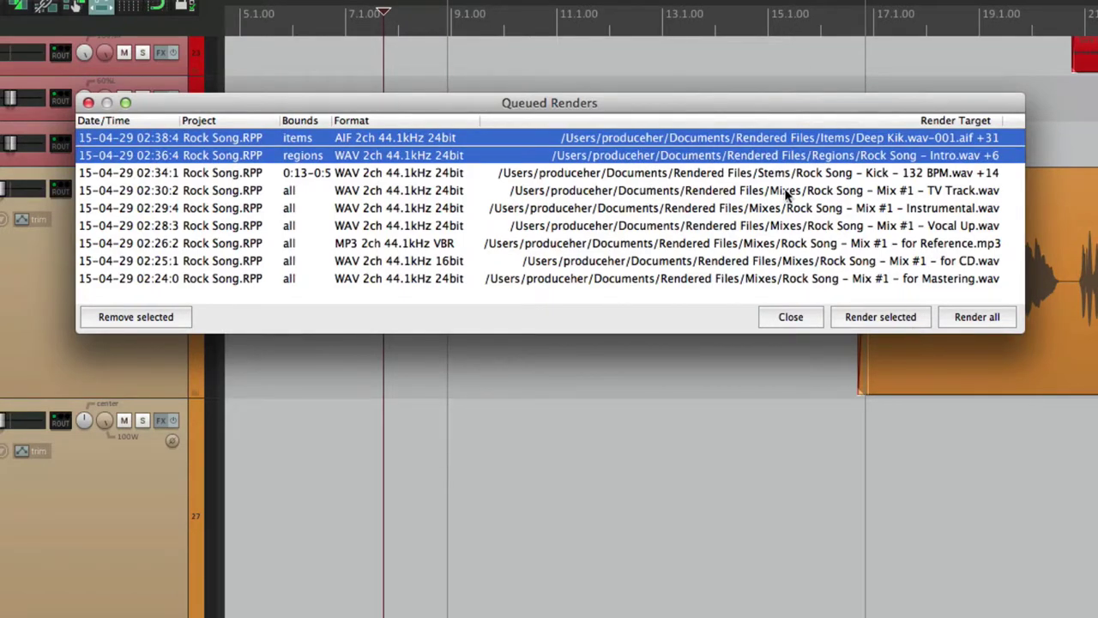
pyautogui.click(741, 196)
pyautogui.click(738, 292)
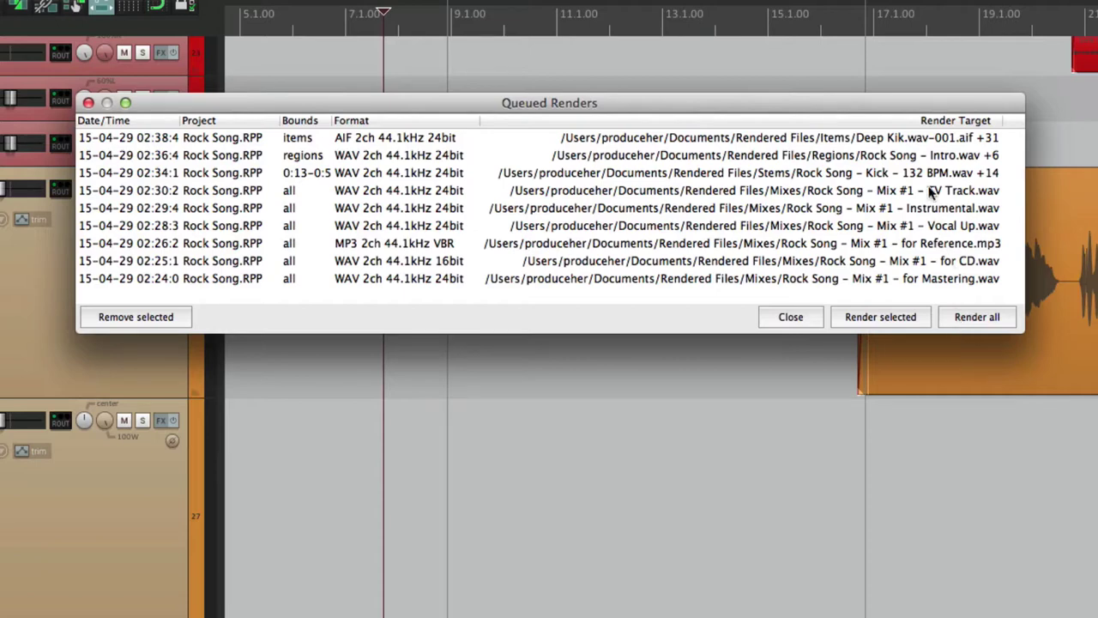
pyautogui.click(961, 193)
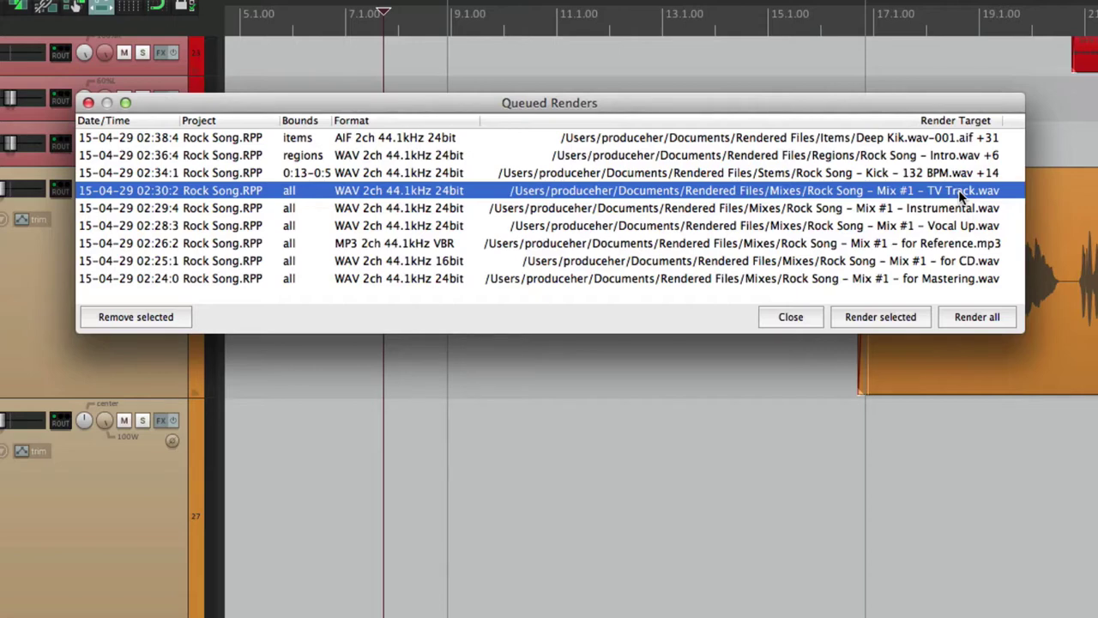
pyautogui.click(947, 209)
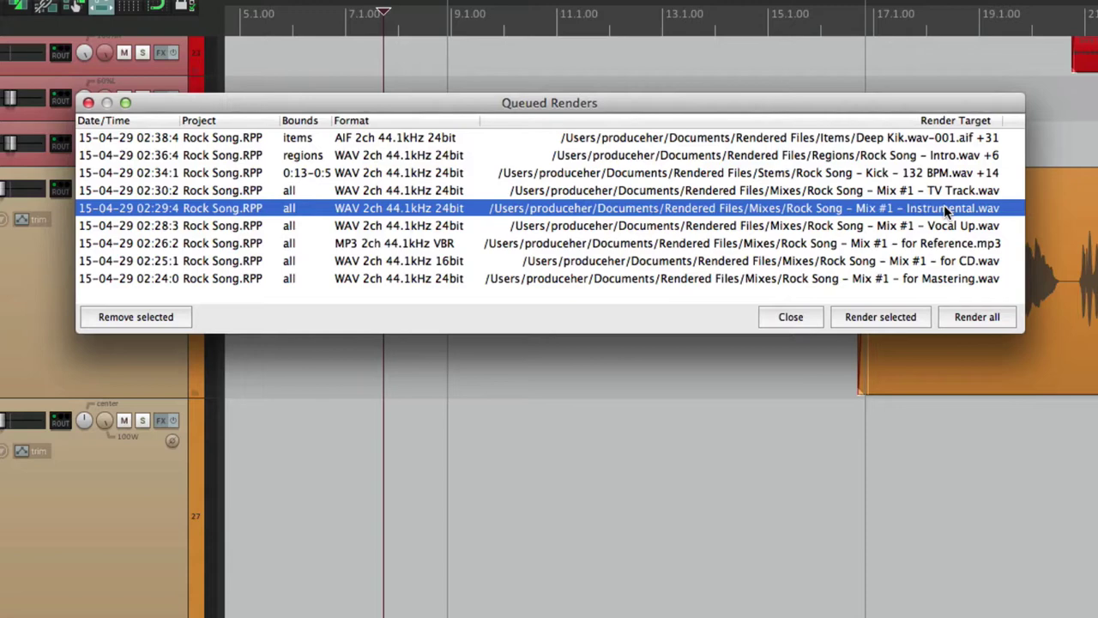
pyautogui.click(966, 228)
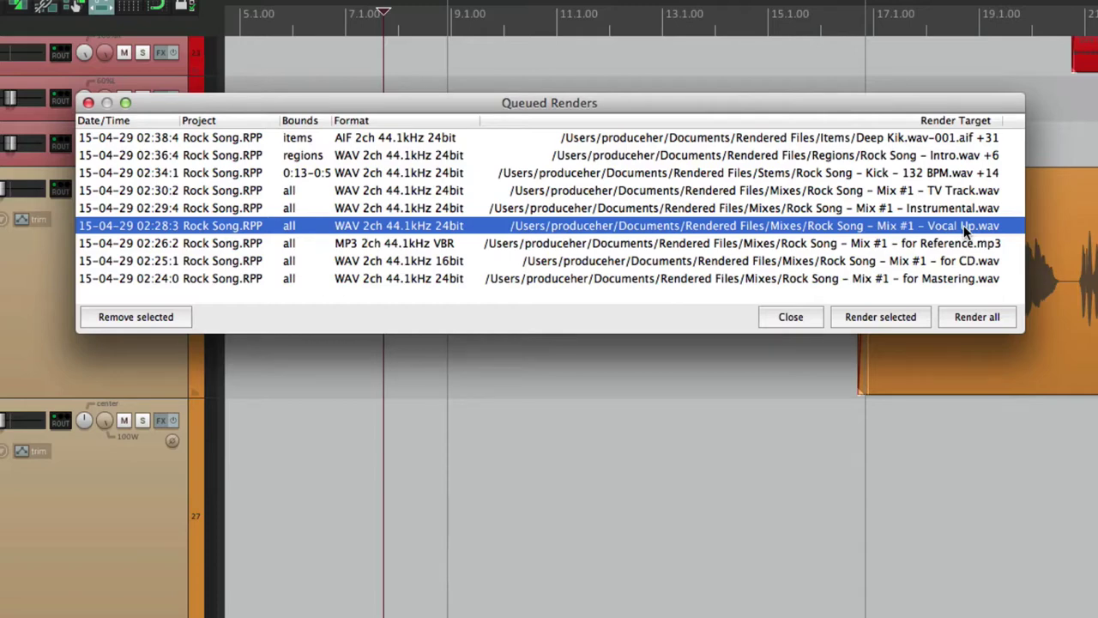
pyautogui.click(933, 294)
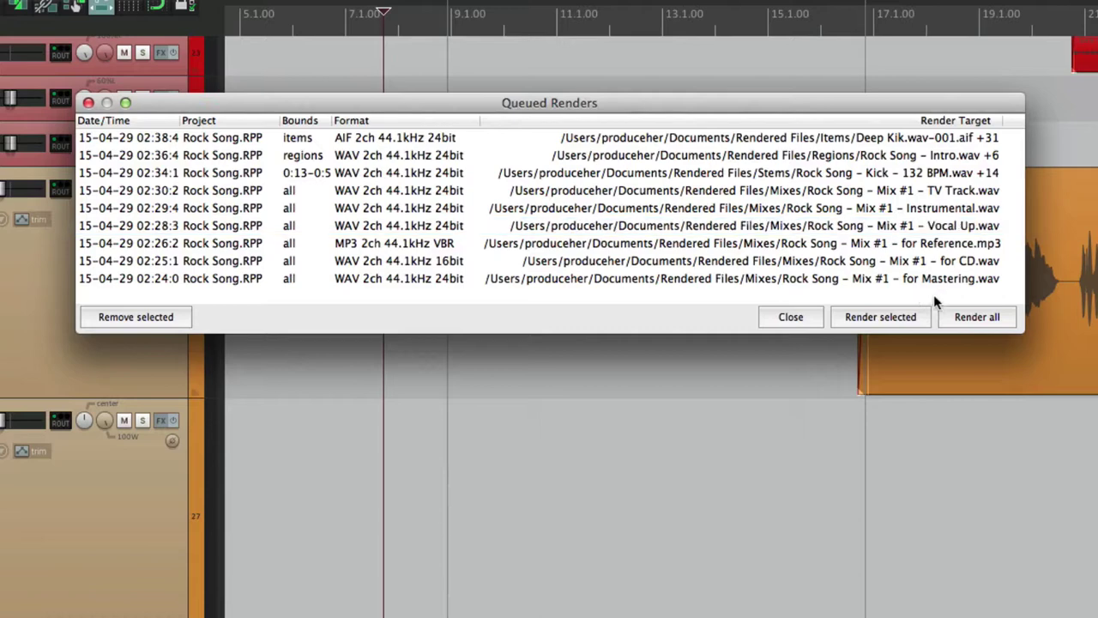
# Render every job in the render queue and close the queue
pyautogui.click(977, 317)
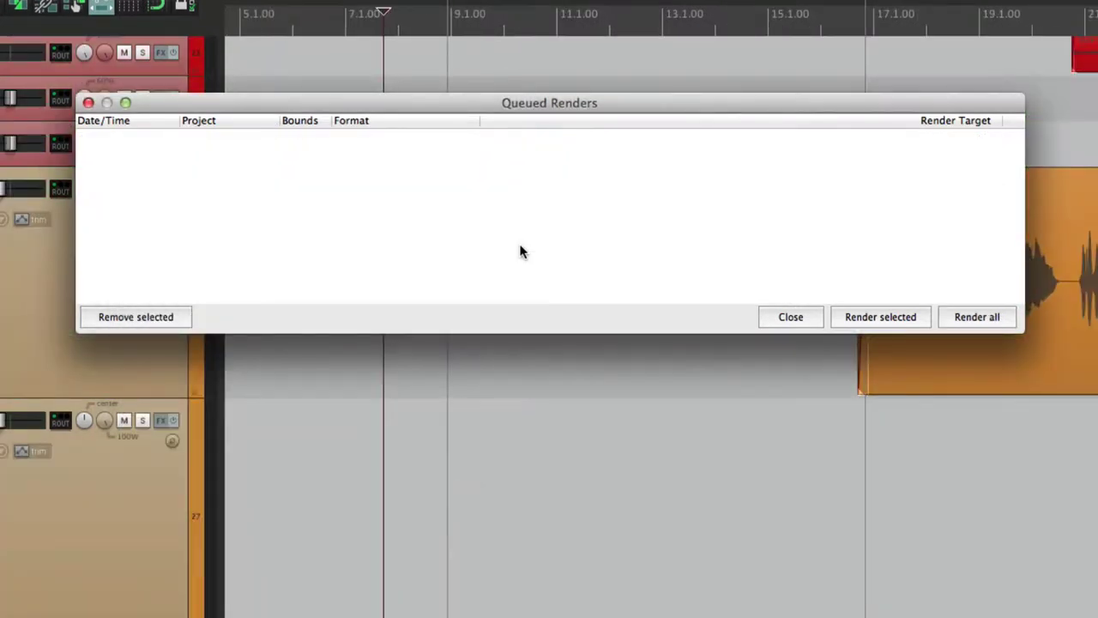
pyautogui.click(88, 102)
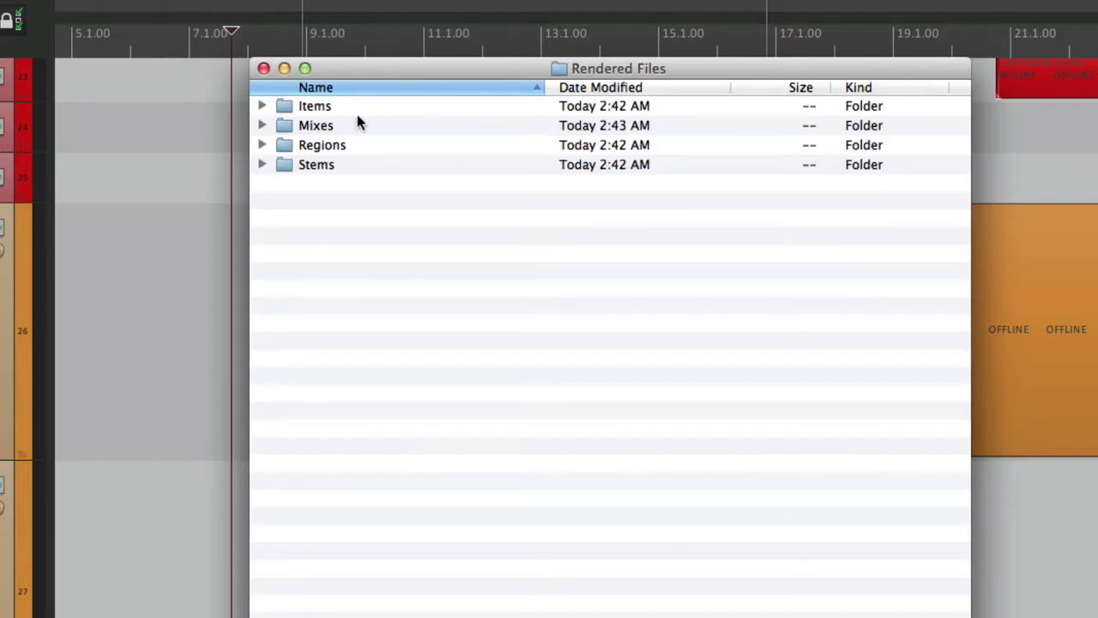
# Switch to Finder and examine the rendered files in the Items and Mixes folders of Rendered Files
pyautogui.click(261, 106)
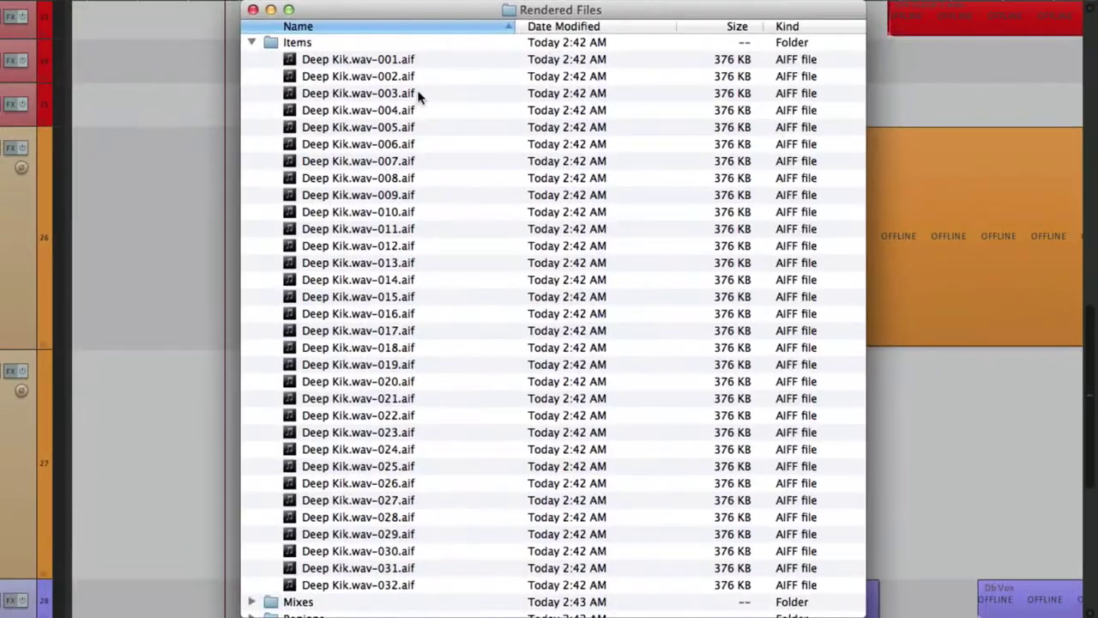
pyautogui.scroll(-2, 443, 129)
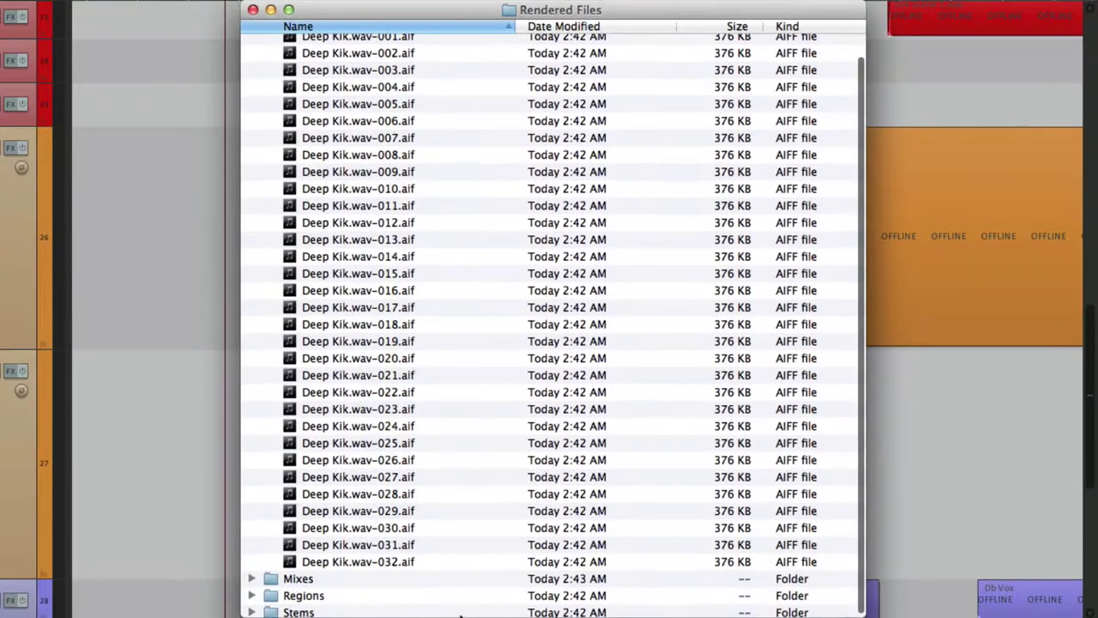
pyautogui.scroll(2, 361, 85)
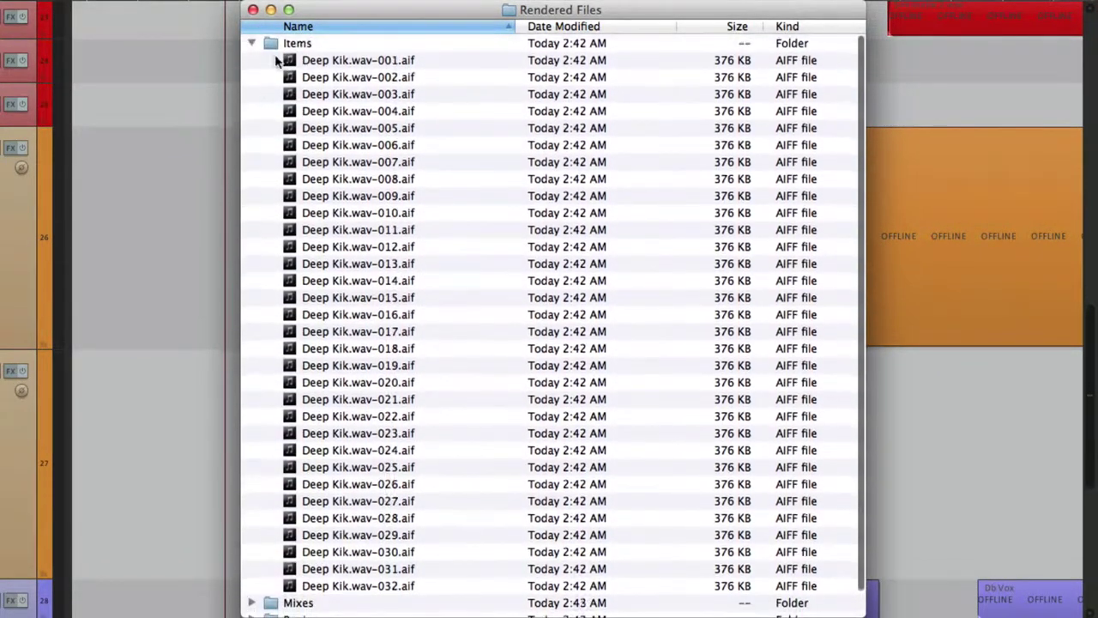
pyautogui.click(253, 41)
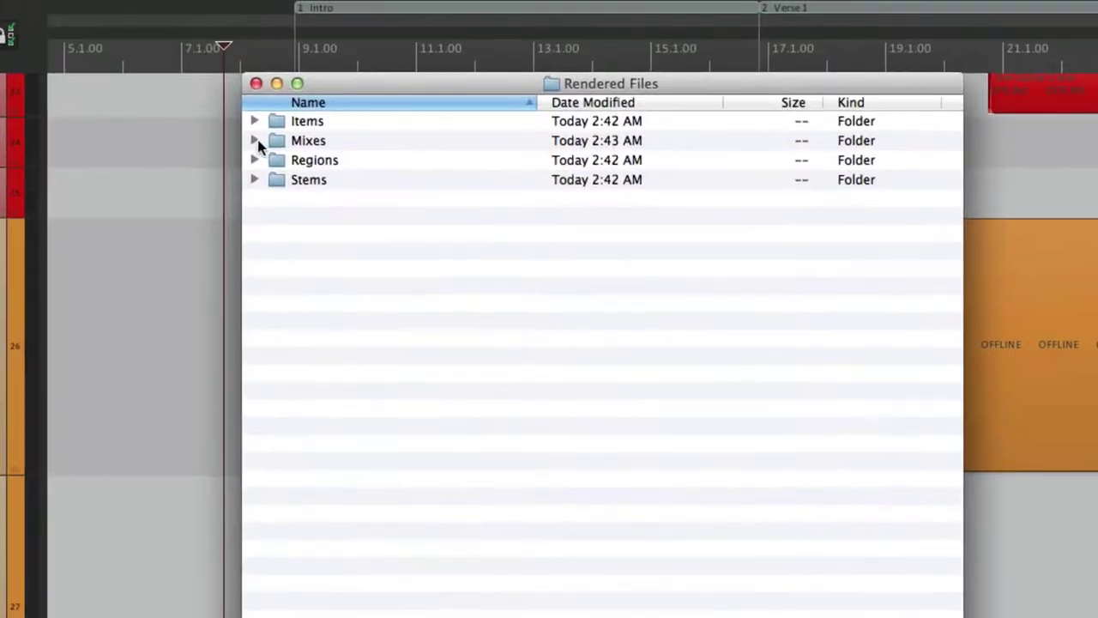
pyautogui.click(255, 141)
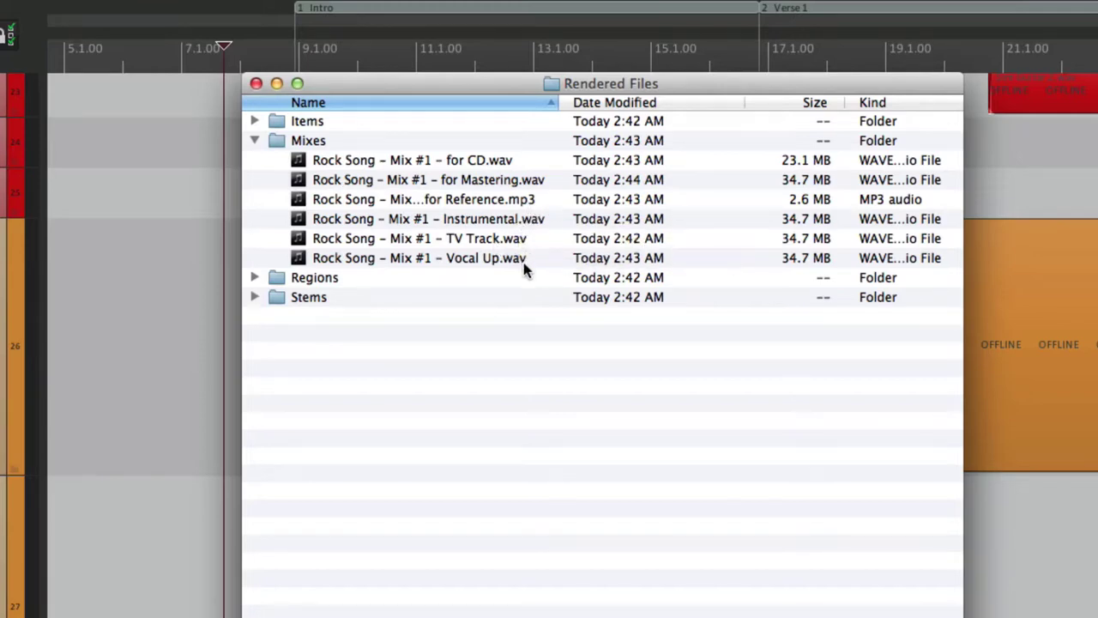
pyautogui.click(254, 141)
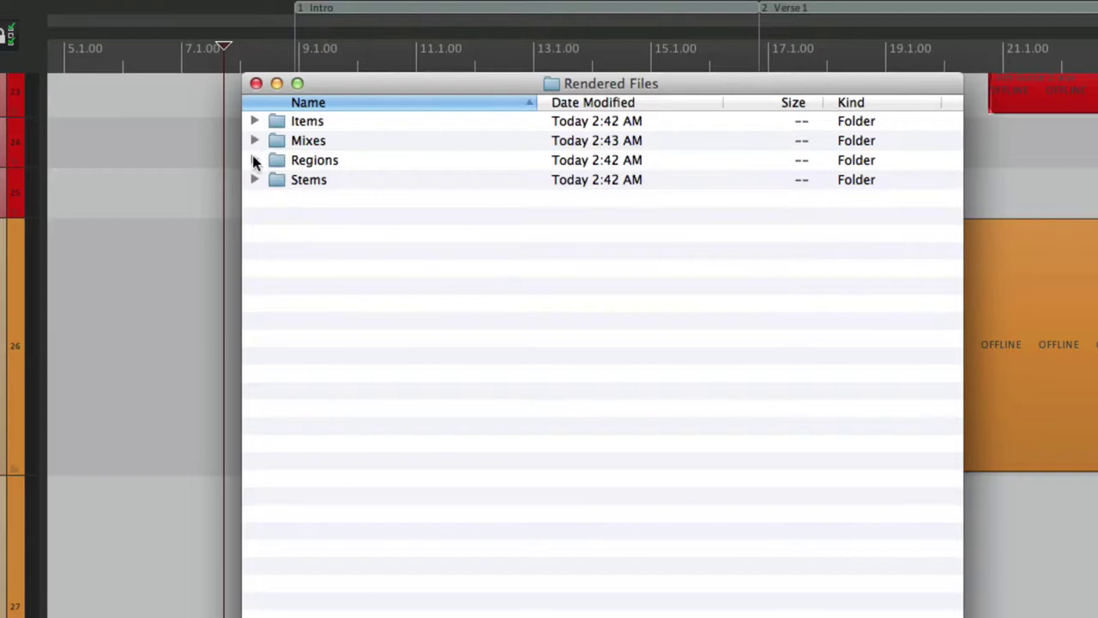
# Examine the rendered files in the Regions and Stems folders, widening the Name column to read the full stem names
pyautogui.click(253, 161)
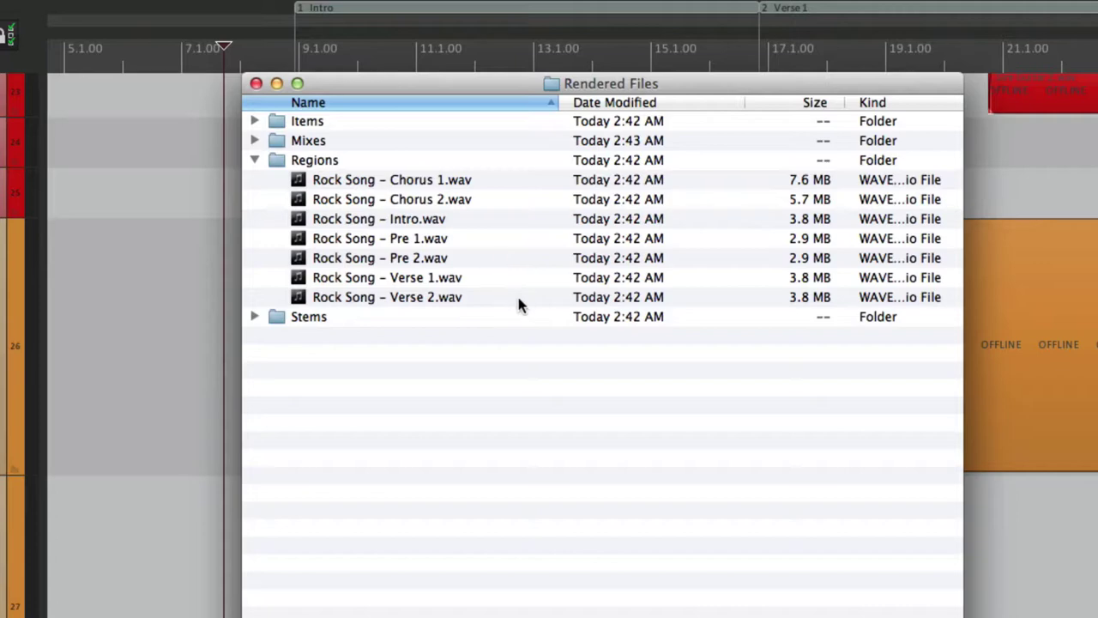
pyautogui.click(254, 161)
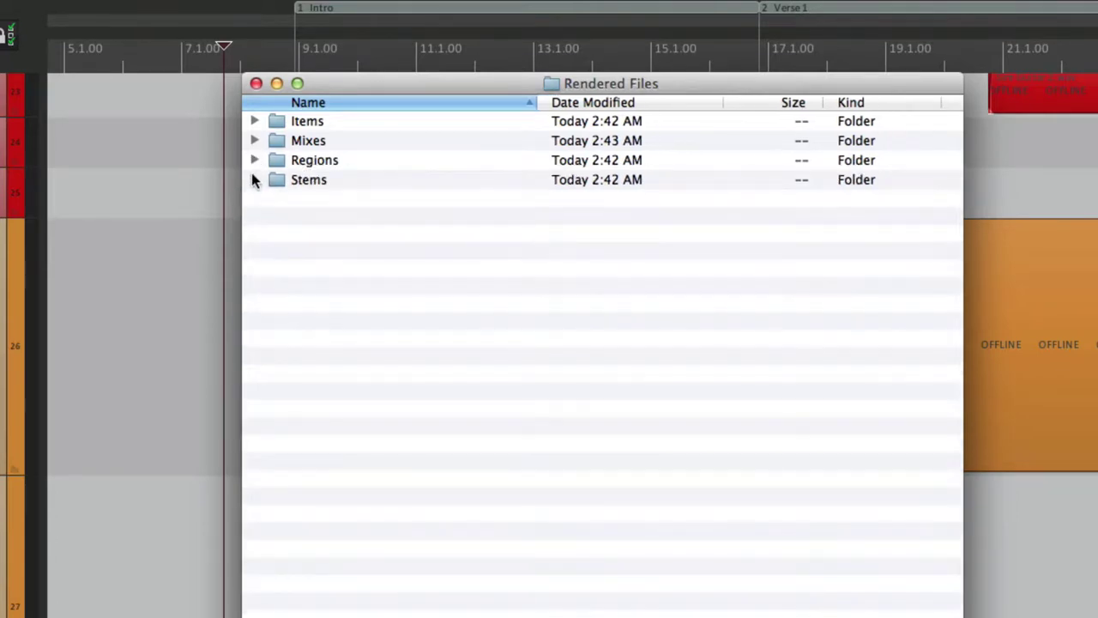
pyautogui.click(254, 180)
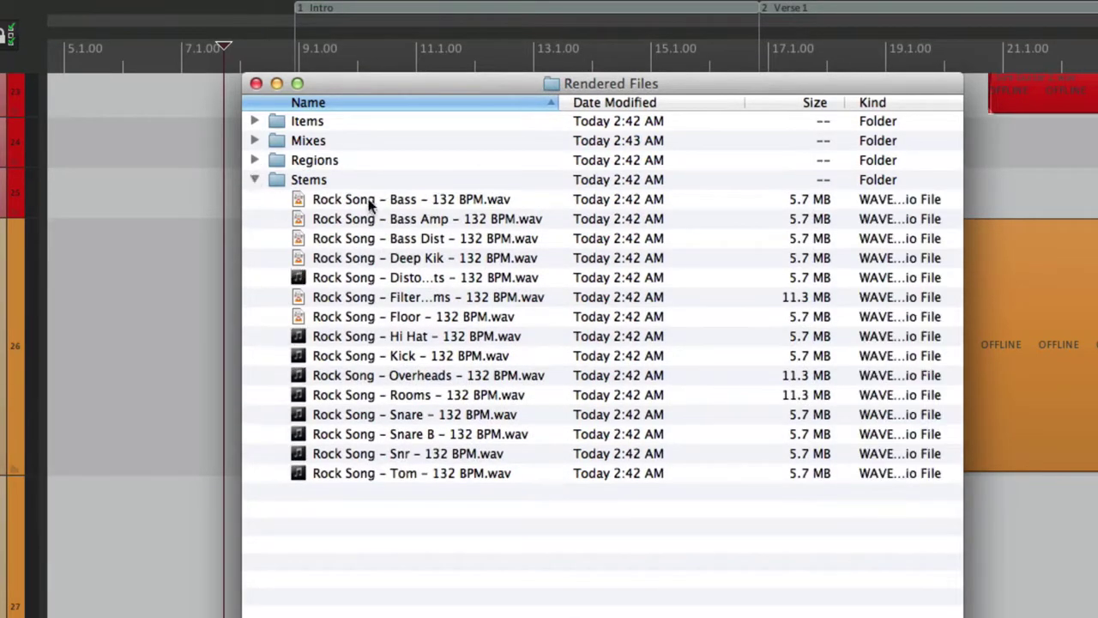
pyautogui.moveTo(559, 103); pyautogui.dragTo(729, 111)
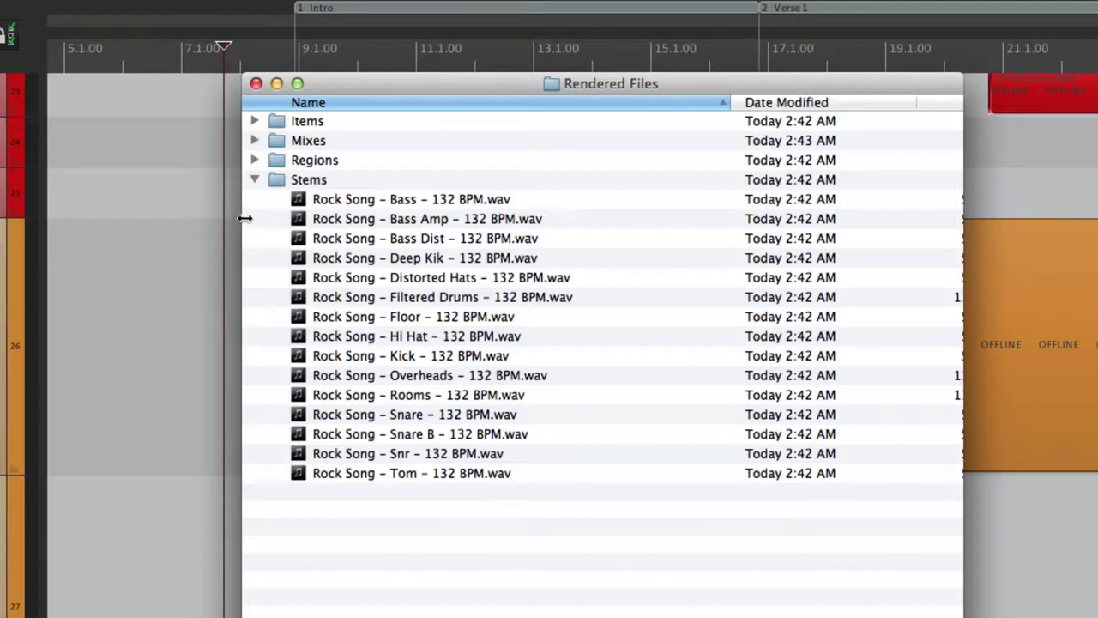
pyautogui.click(254, 181)
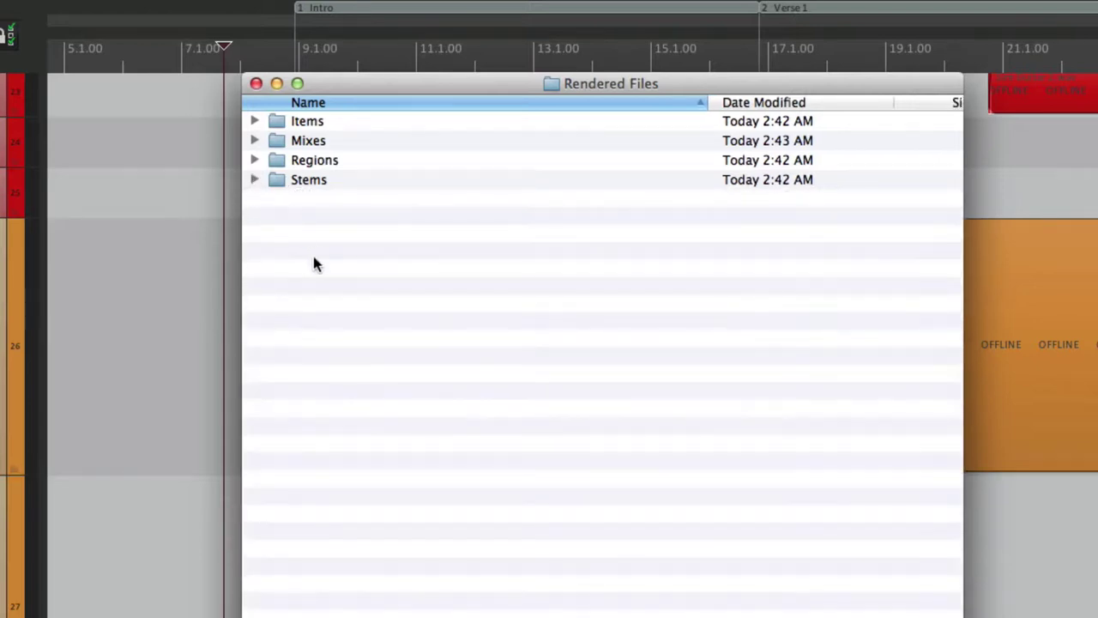